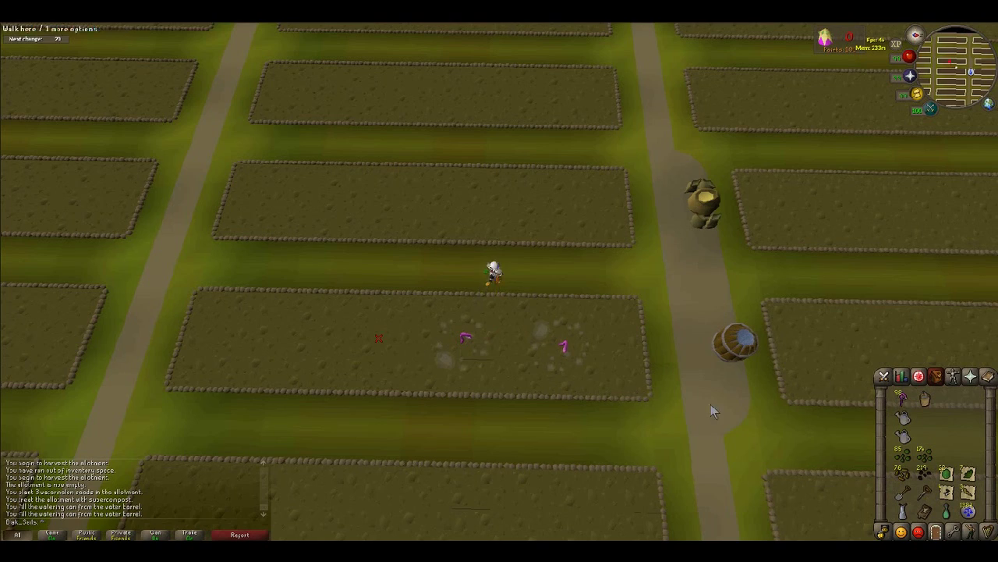
- Finish planting and watering Logavano seeds in the plot left of the water barrel, plus one in each of the two plots farther left
left_click(903, 419)
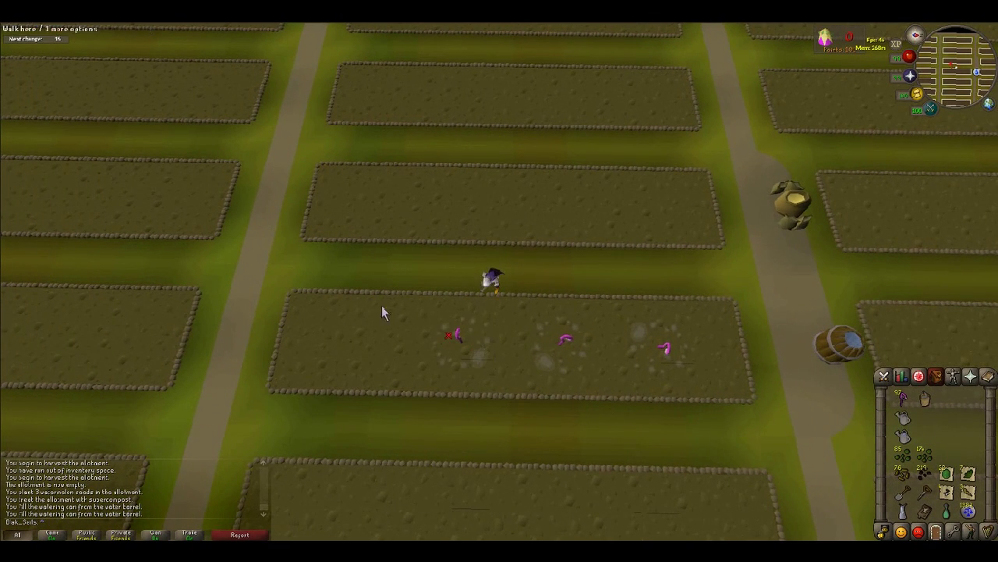
left_click(919, 417)
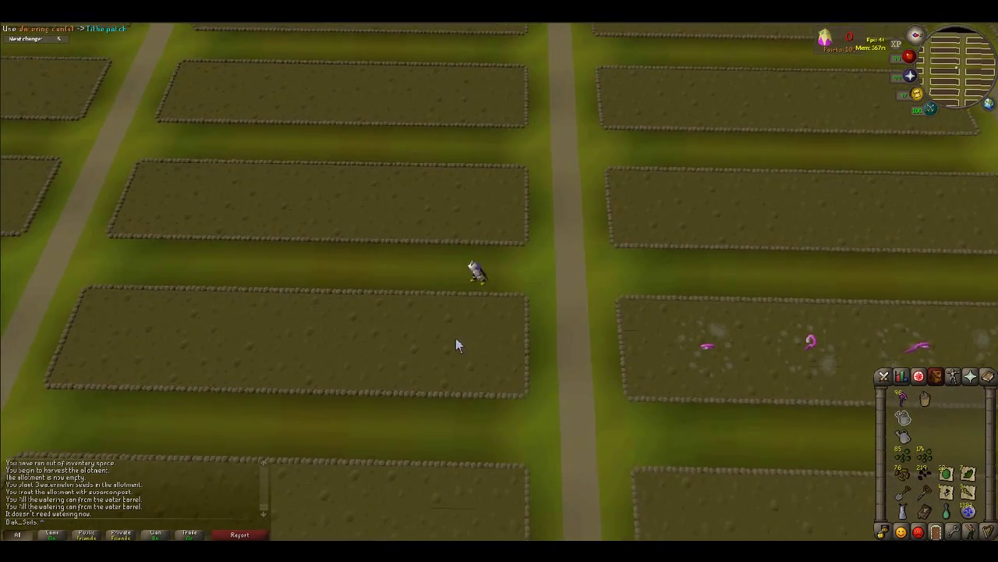
left_click(902, 398)
left_click(514, 230)
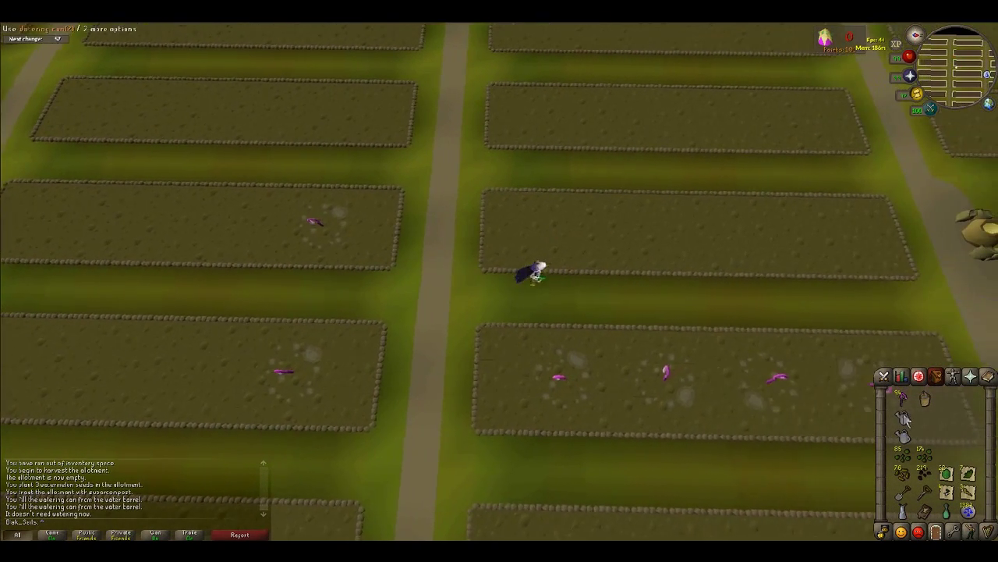
- Plant and water four Logavano seeds in the plot left of the sack, and refill the watering can at the water barrel
left_click(531, 240)
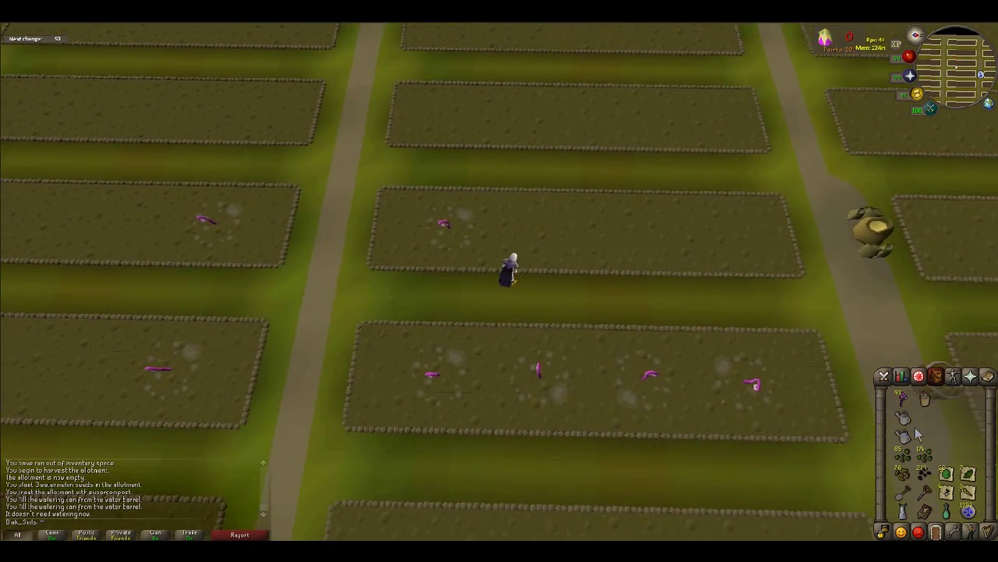
left_click(902, 418)
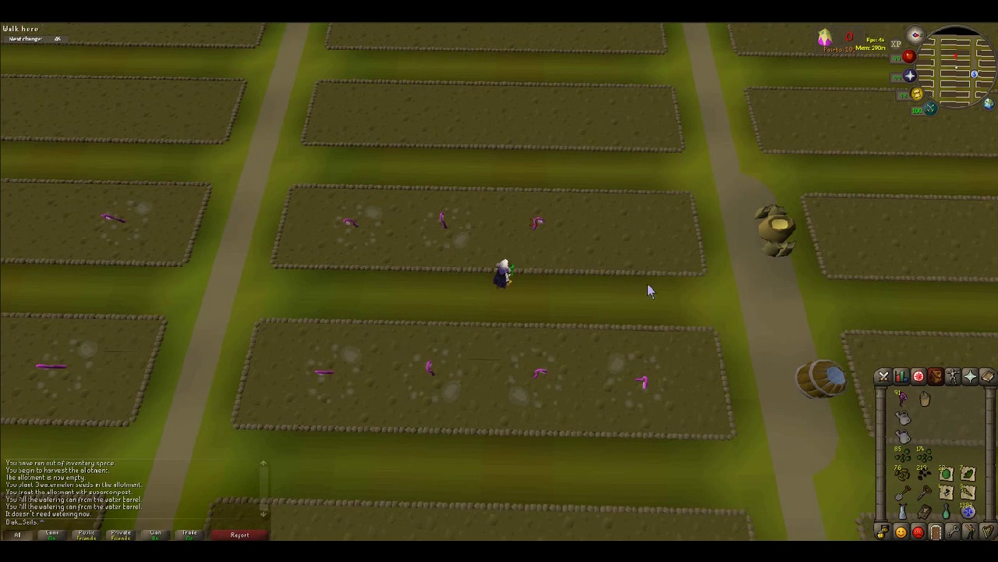
left_click(628, 241)
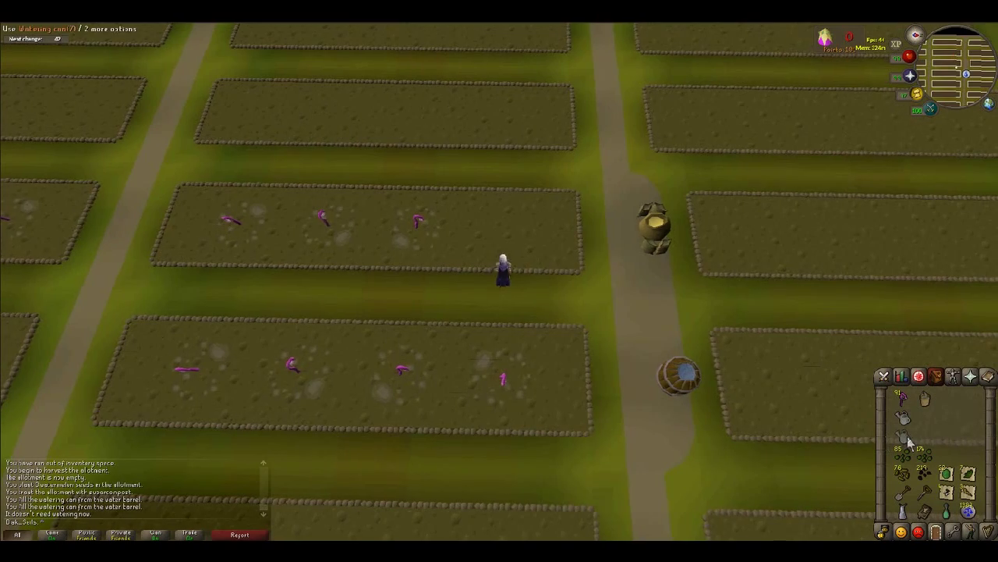
left_click(675, 335)
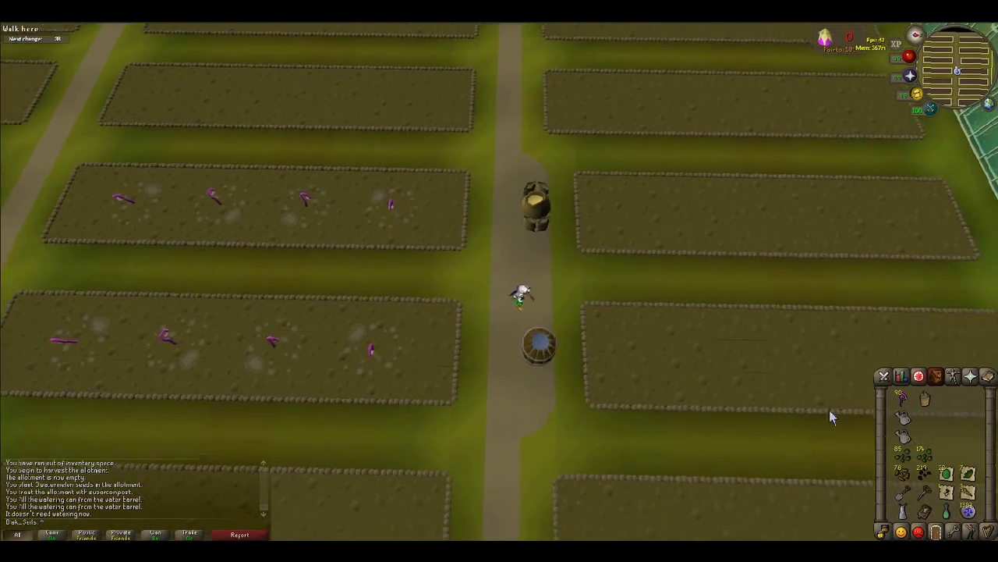
- Plant and water four Logavano seeds in the plot between the sack and the glass wall
left_click(902, 417)
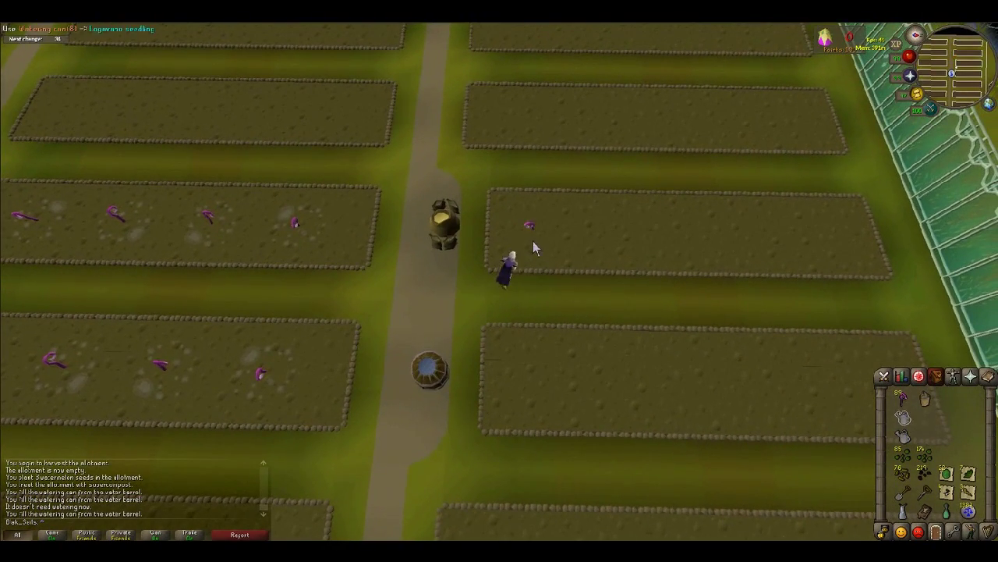
left_click(610, 289)
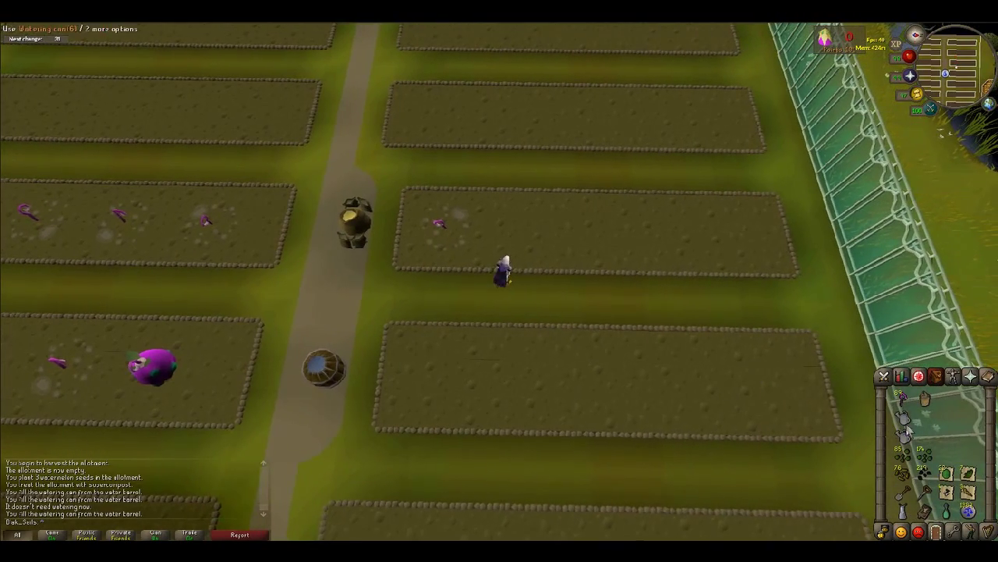
left_click(591, 287)
left_click(903, 398)
left_click(555, 242)
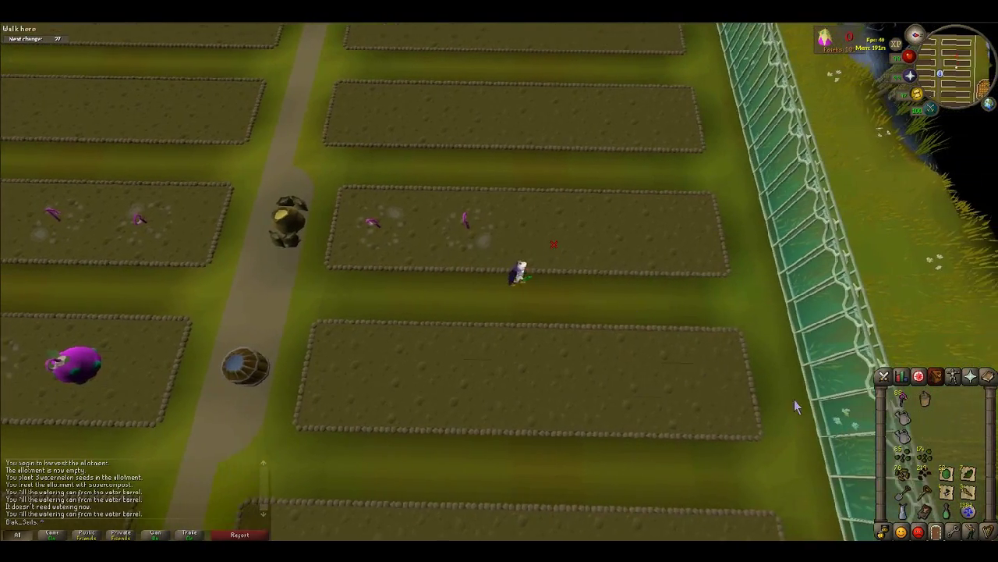
left_click(903, 417)
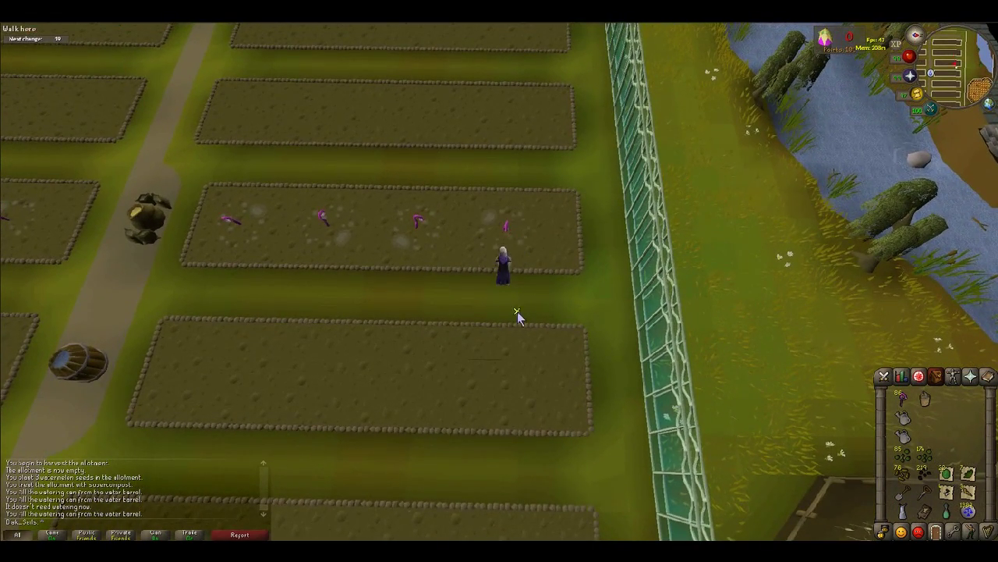
- Plant and water four Logavano seeds in the plot between the water barrel and the glass wall
left_click(517, 311)
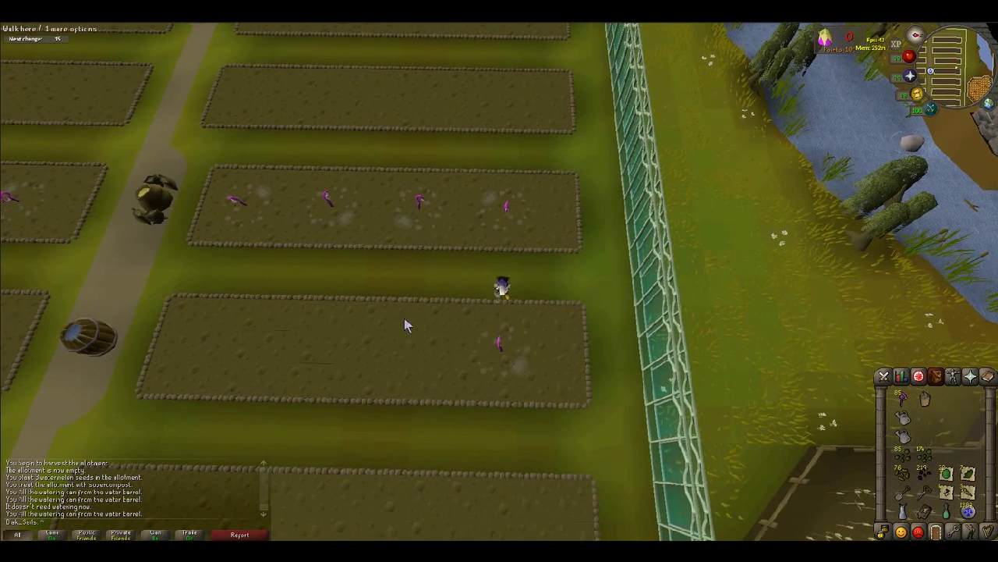
left_click(903, 418)
left_click(502, 342)
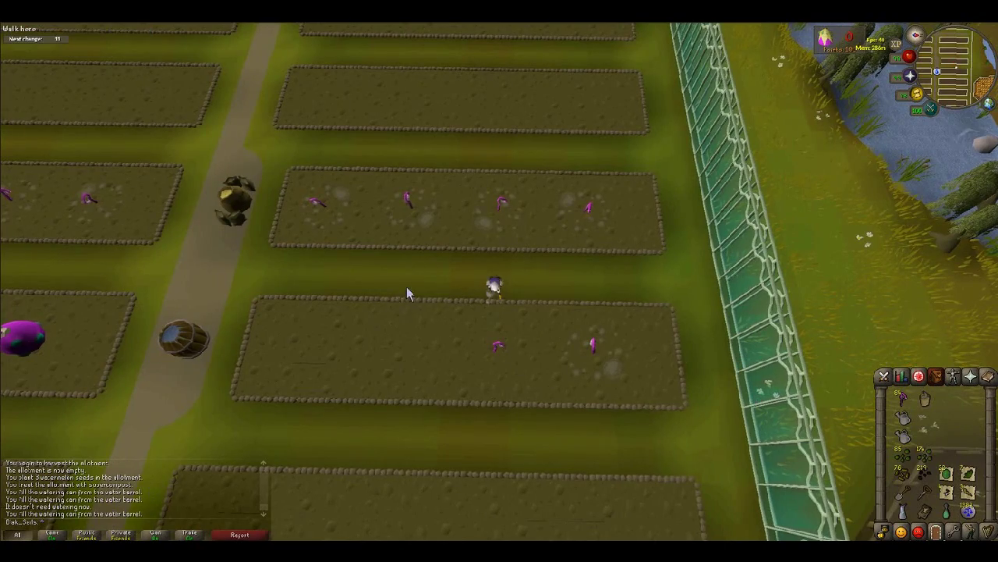
left_click(407, 293)
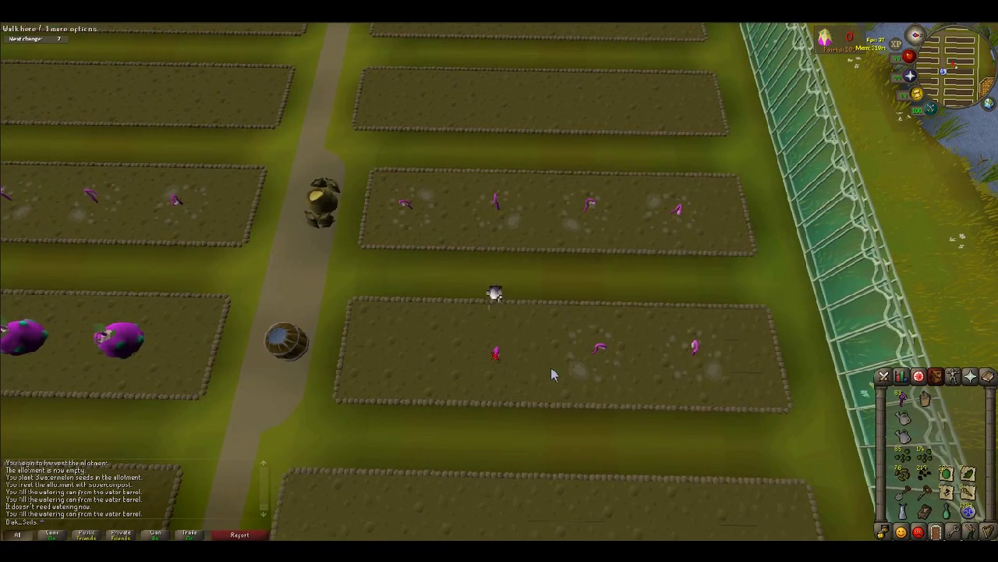
left_click(403, 306)
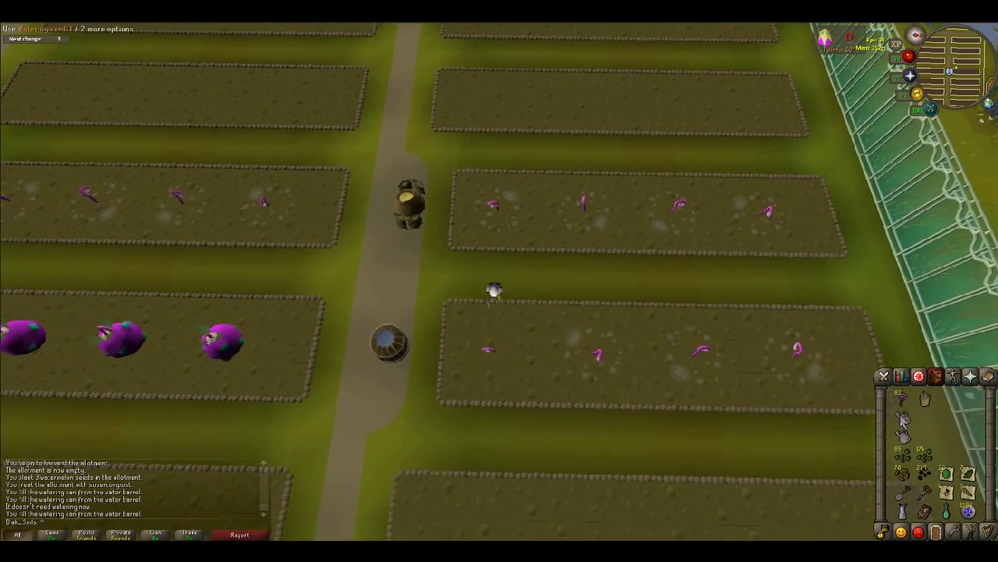
left_click(903, 418)
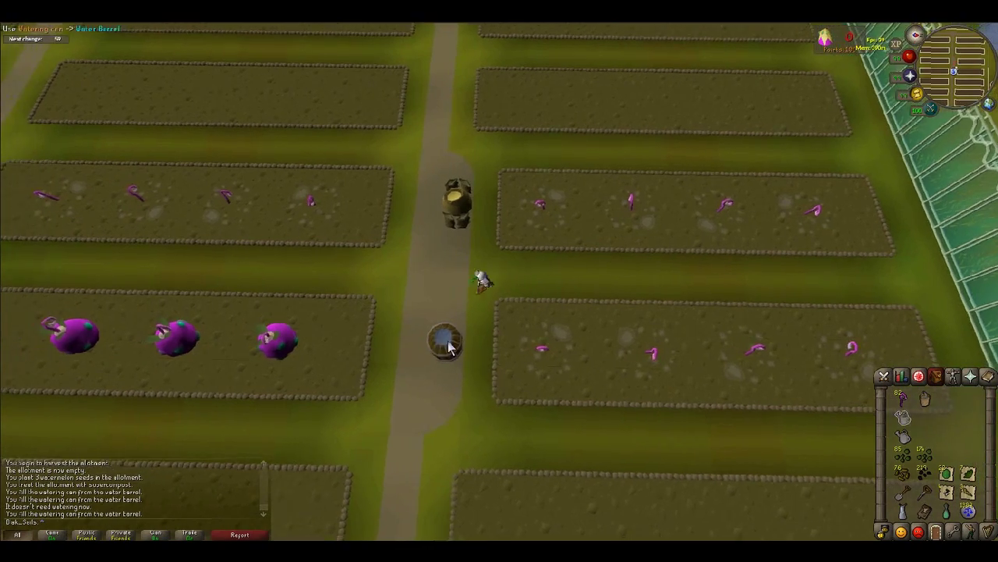
- Refill the watering can, and water the grown Logavano plants in the plot left of the barrel and the two plots farther left
left_click(449, 346)
left_click(903, 415)
left_click(390, 330)
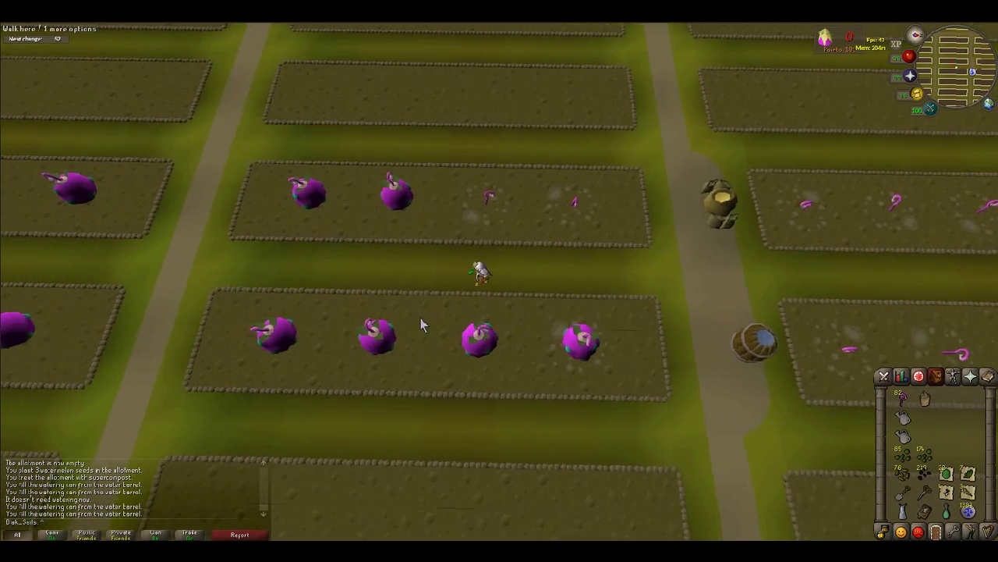
left_click(396, 325)
left_click(905, 421)
left_click(456, 328)
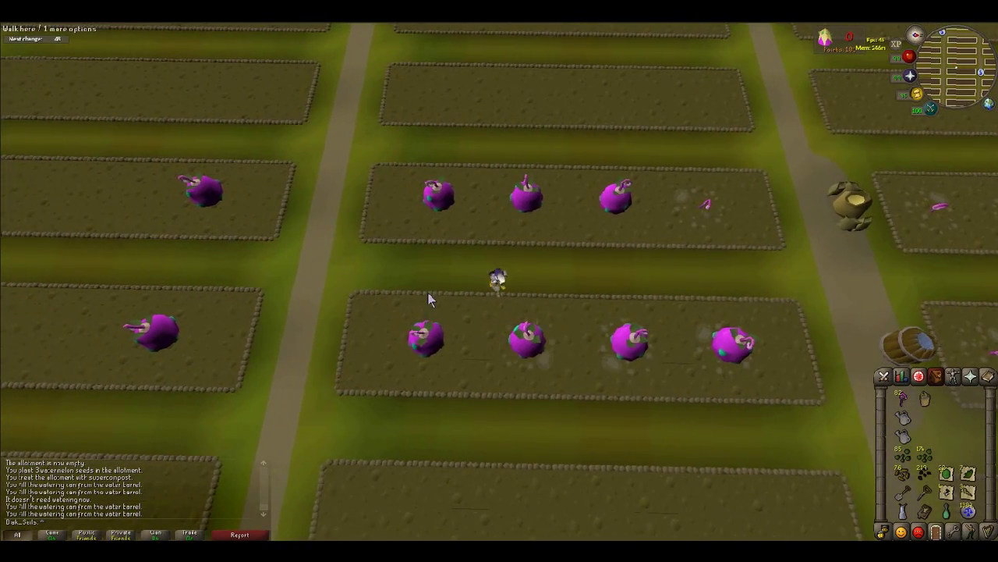
left_click(904, 432)
left_click(488, 340)
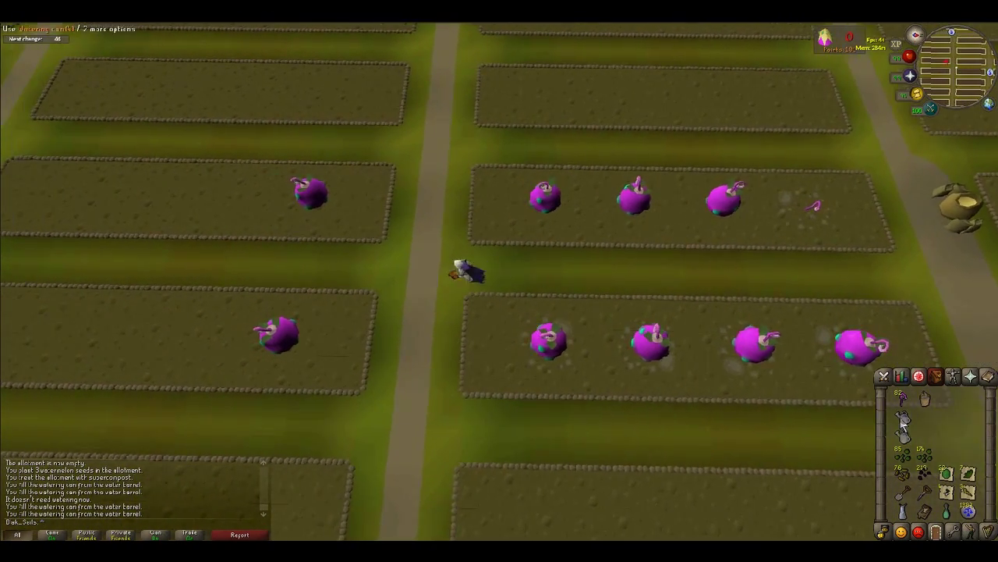
left_click(488, 248)
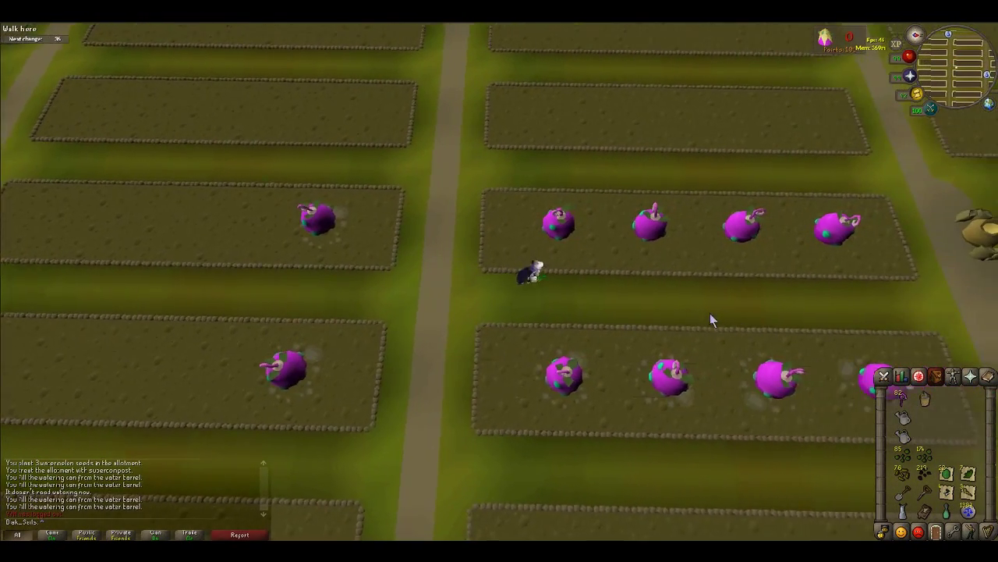
- Water the four Logavano plants in the plot left of the sack, working towards the central path
left_click(898, 416)
left_click(552, 227)
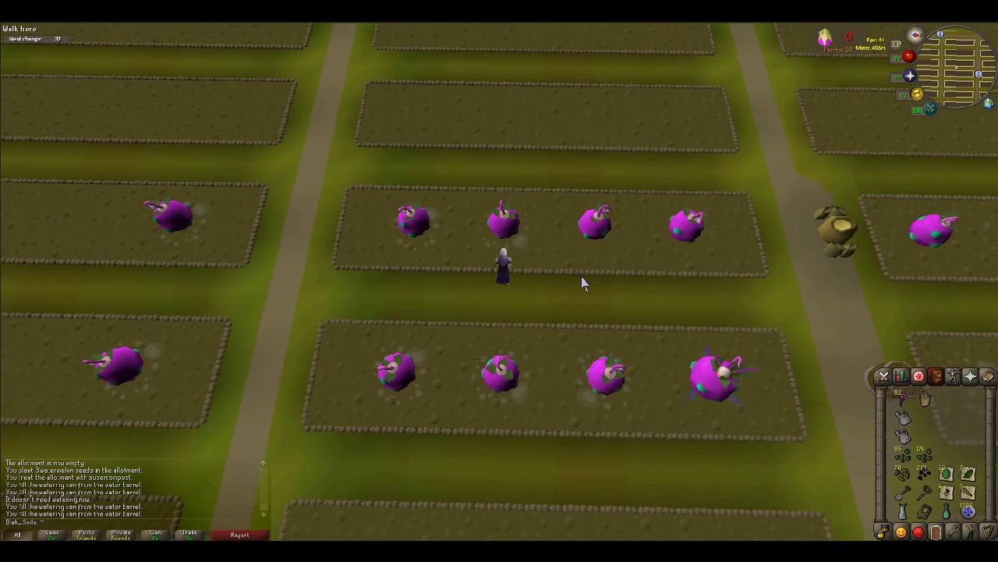
left_click(905, 422)
left_click(548, 234)
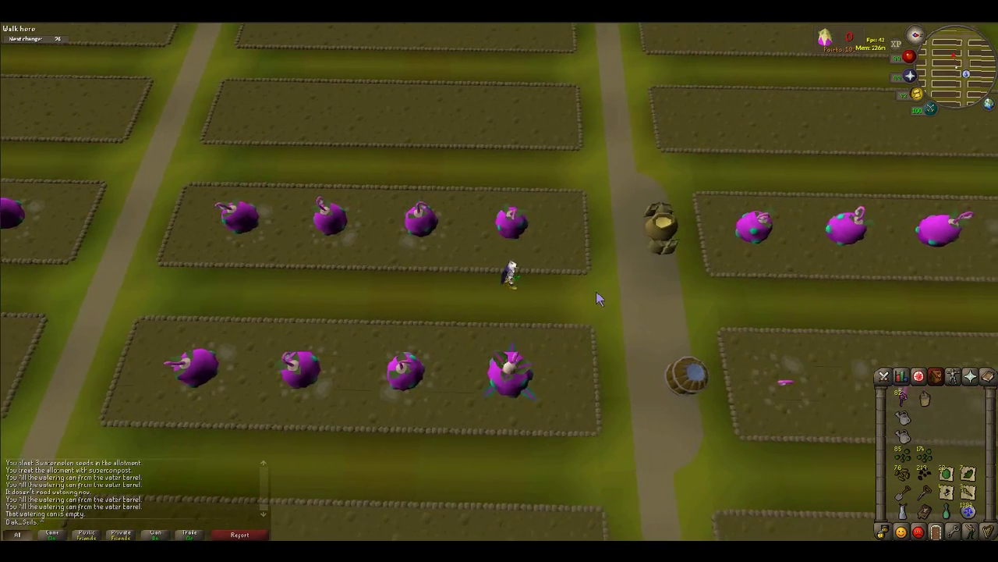
- Refill the watering can and water all eight Logavano plants in the two plots beside the glass wall
left_click(905, 421)
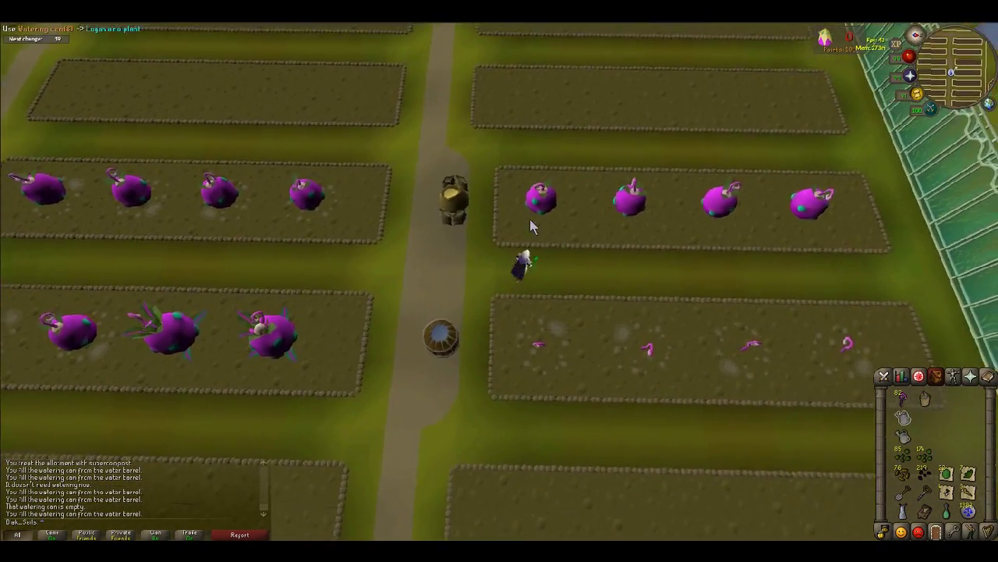
left_click(531, 226)
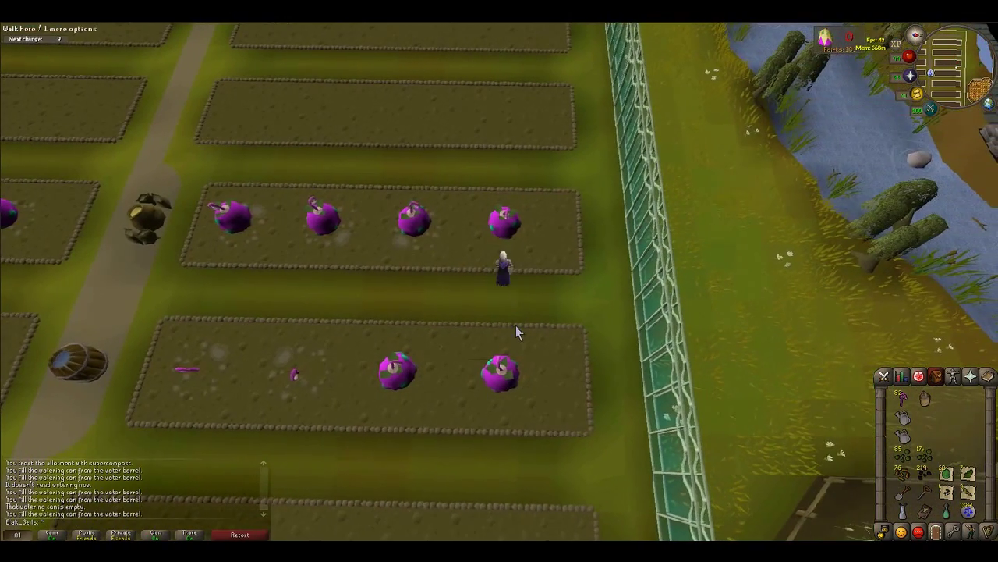
left_click(905, 441)
left_click(509, 350)
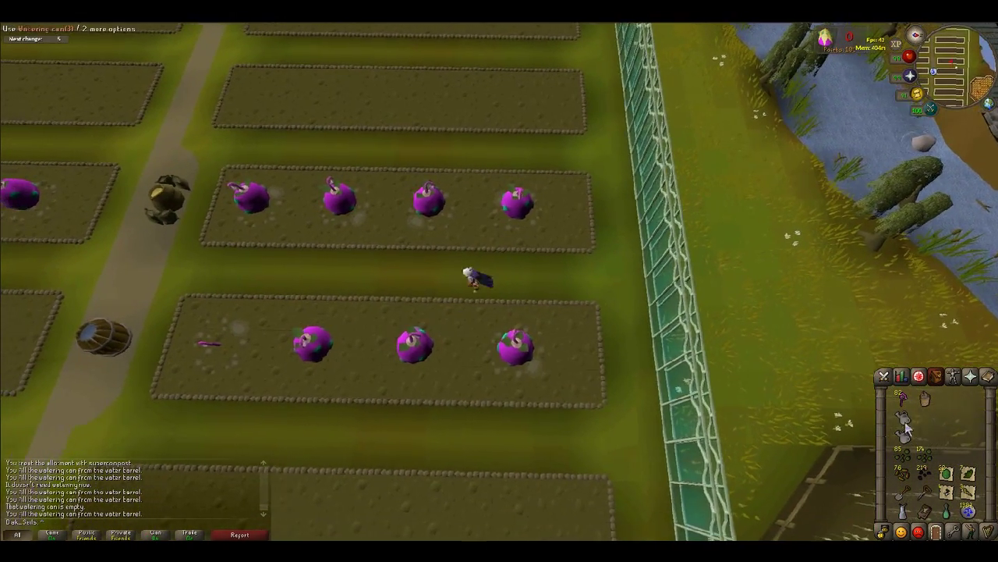
left_click(906, 425)
left_click(500, 344)
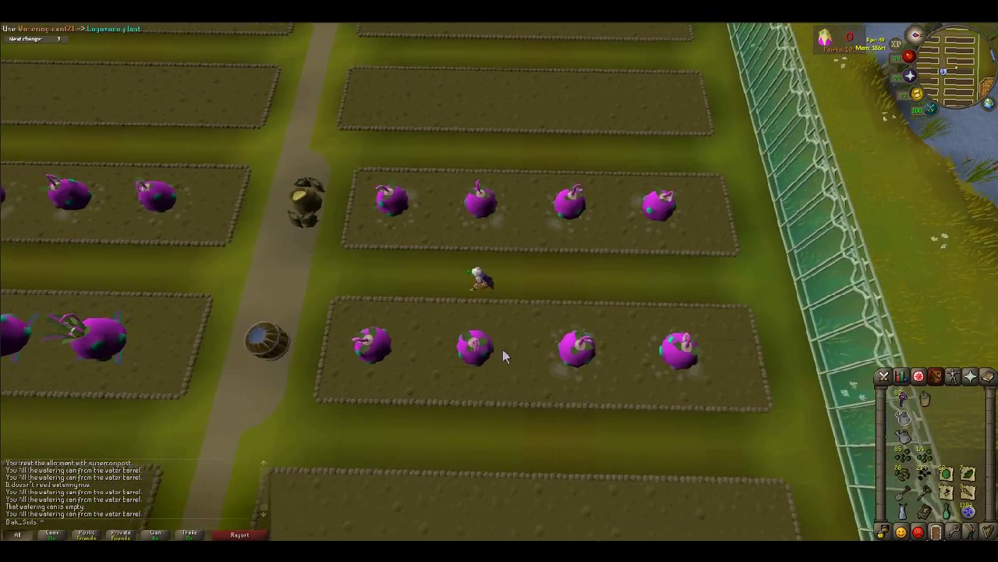
left_click(902, 422)
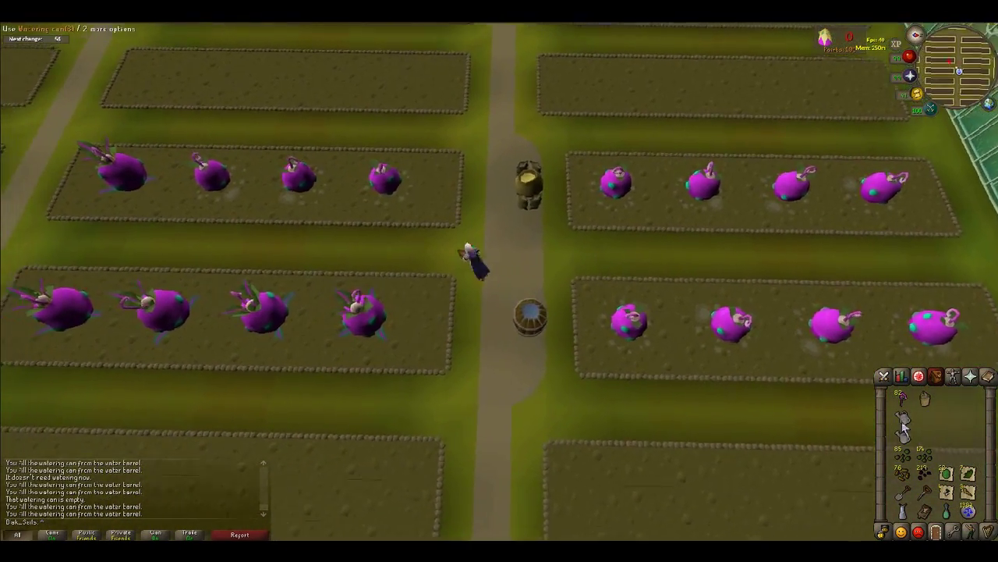
- Water the Logavano plants at their next growth stage in the plots left of the barrel and sack, including the two farthest ones
left_click(439, 338)
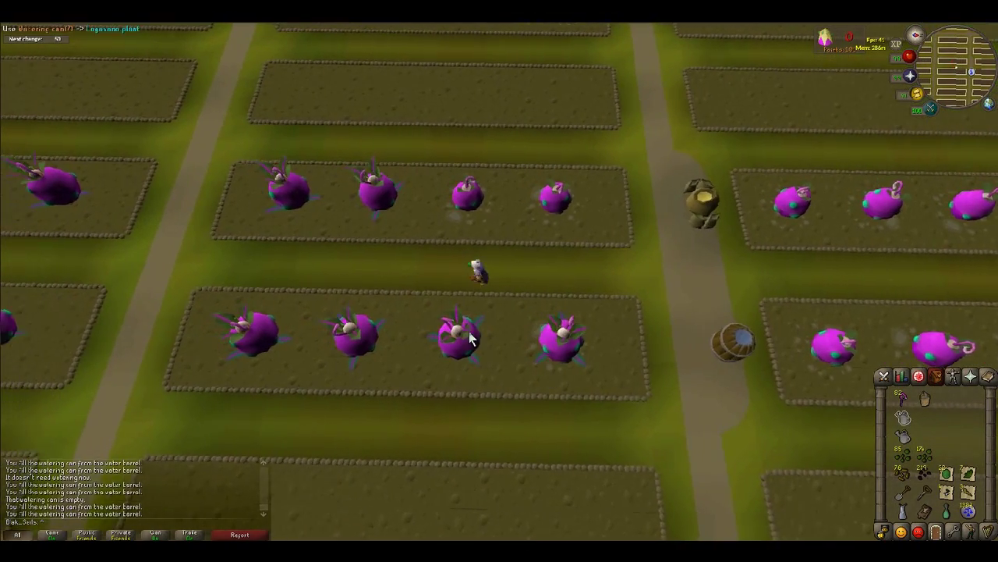
left_click(903, 417)
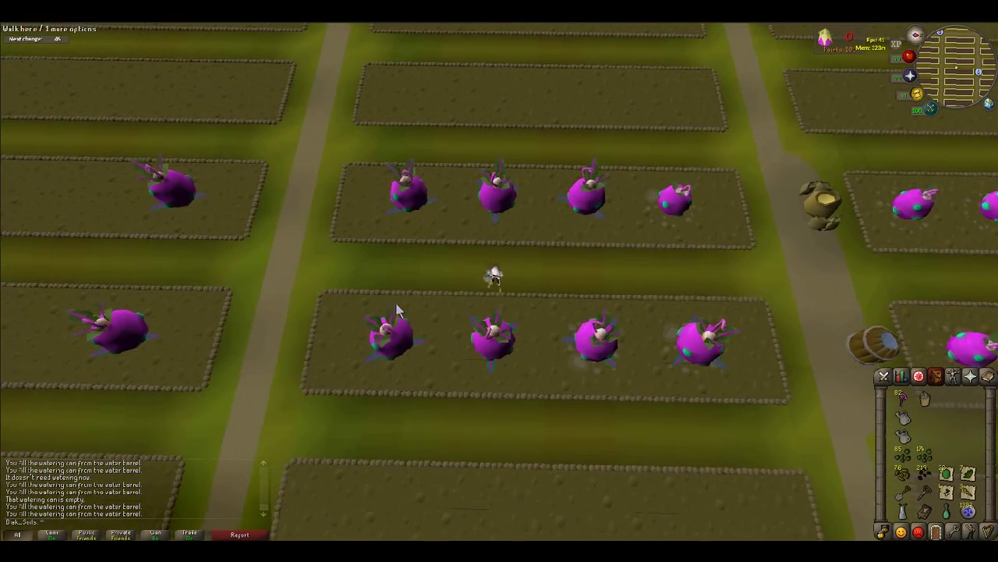
left_click(460, 324)
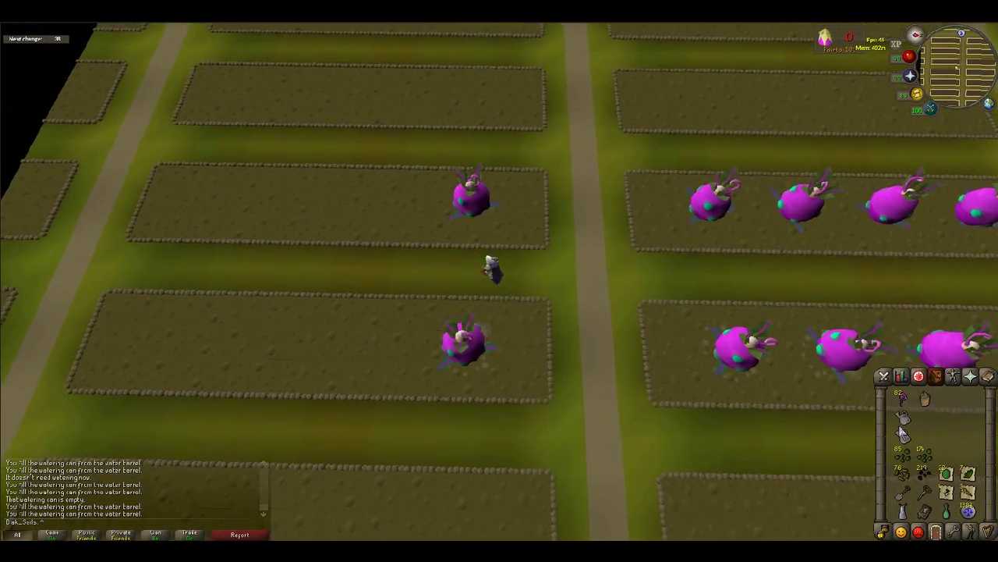
left_click(499, 220)
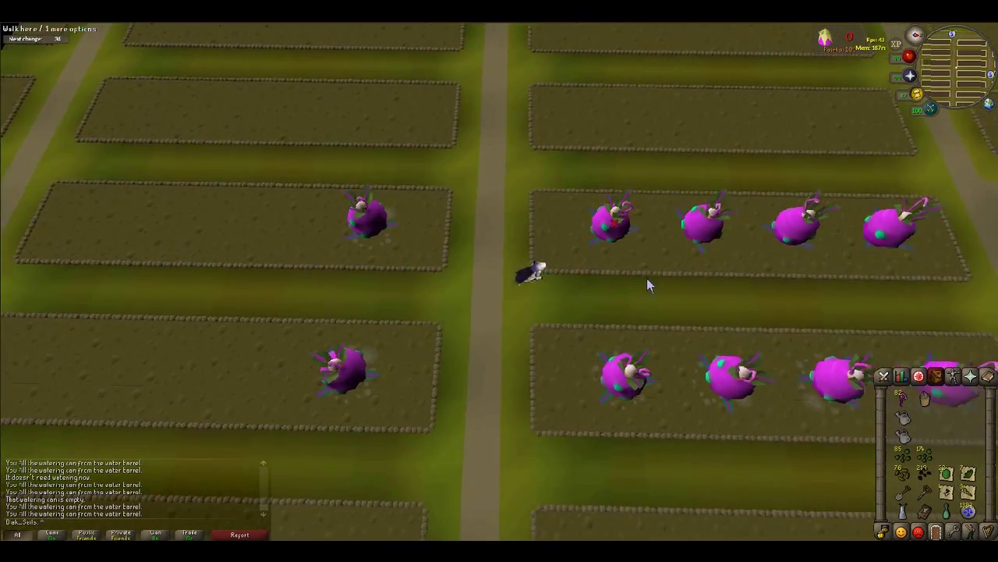
left_click(631, 294)
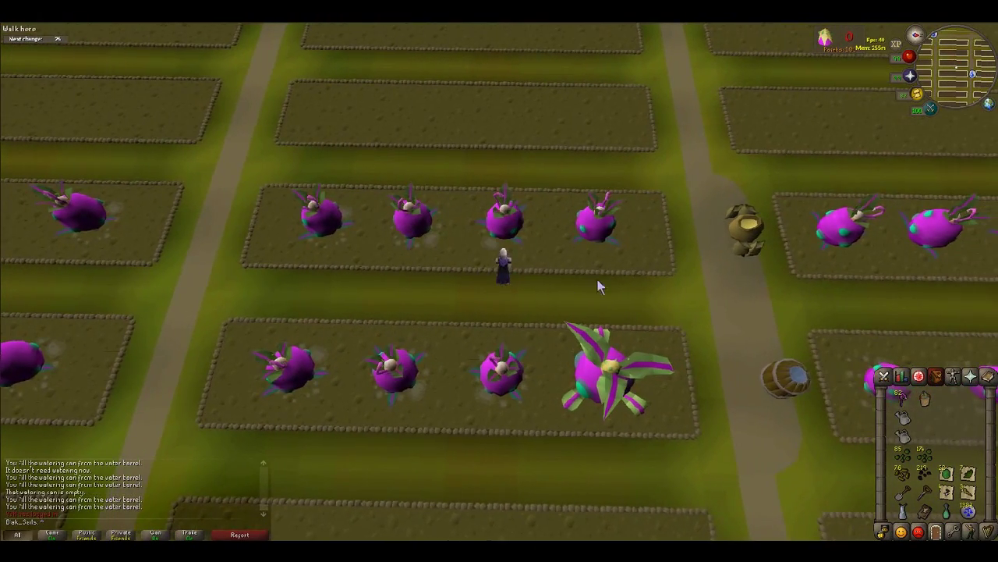
- Water the Logavano plants in the plot between the sack and the glass wall, working from the path towards the wall
left_click(653, 336)
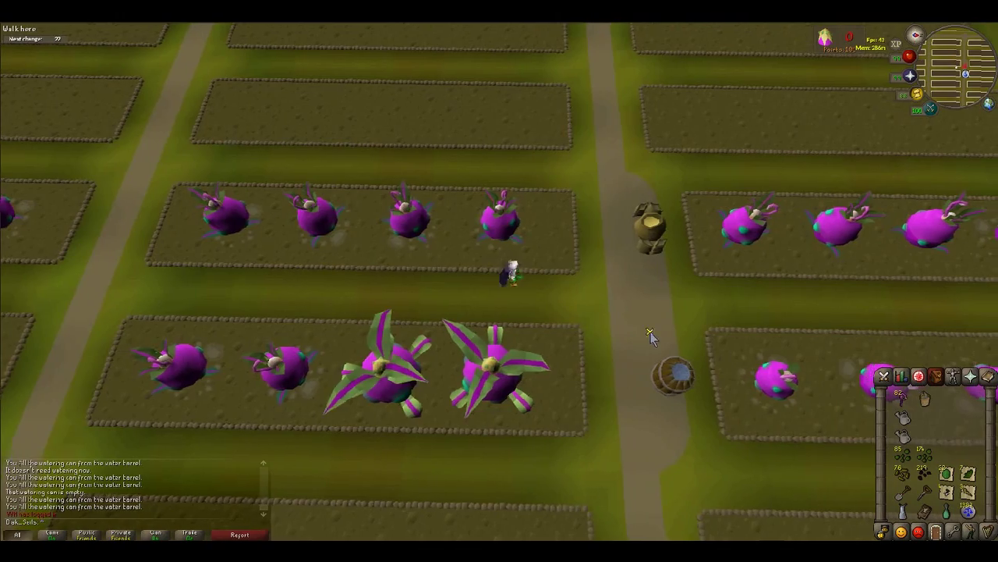
left_click(902, 435)
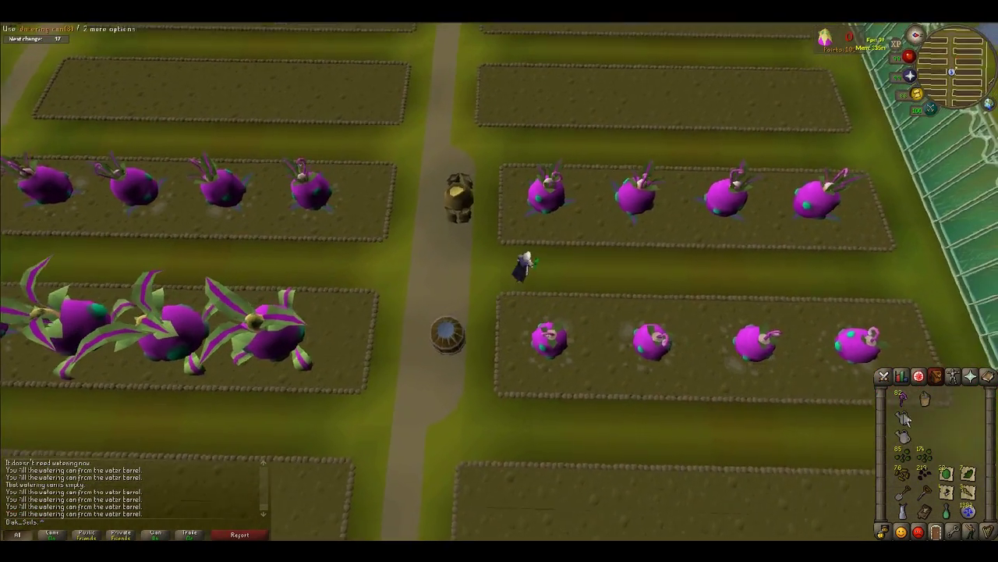
left_click(536, 220)
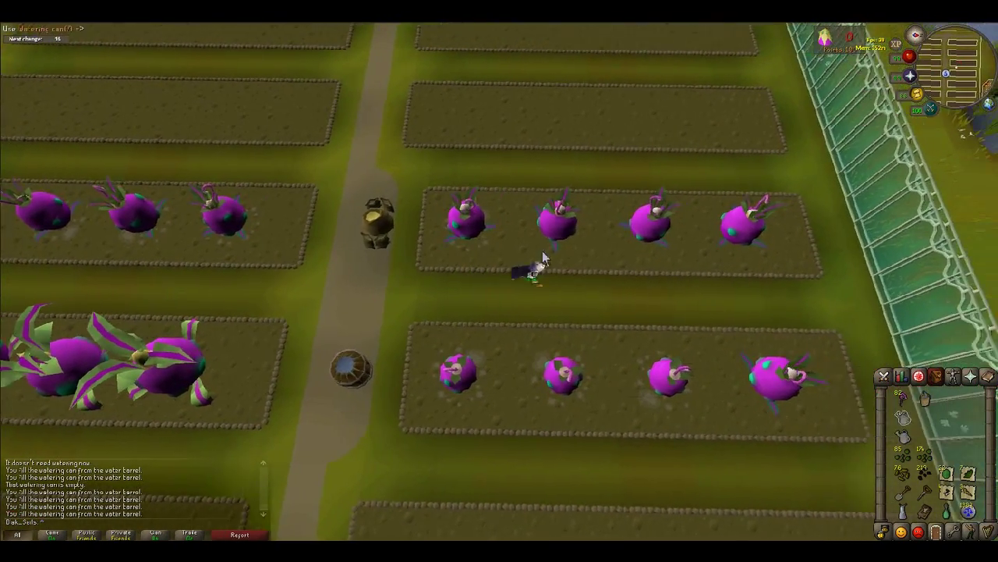
left_click(601, 288)
left_click(904, 418)
left_click(539, 222)
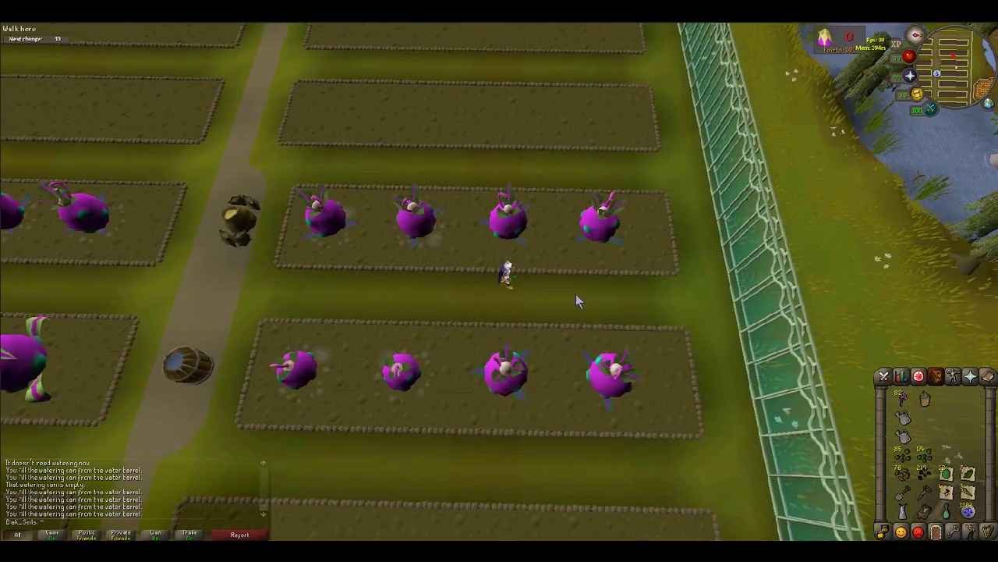
left_click(597, 283)
left_click(903, 418)
left_click(545, 224)
- Water the four Logavano plants in the plot between the barrel and the glass wall, working back towards the central path
left_click(509, 330)
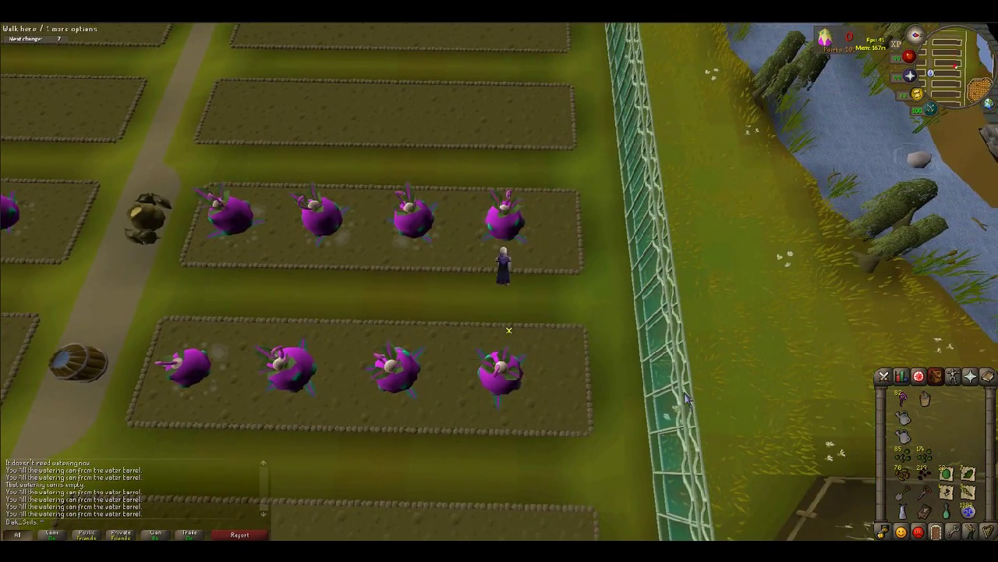
left_click(903, 418)
left_click(506, 360)
left_click(402, 311)
left_click(903, 418)
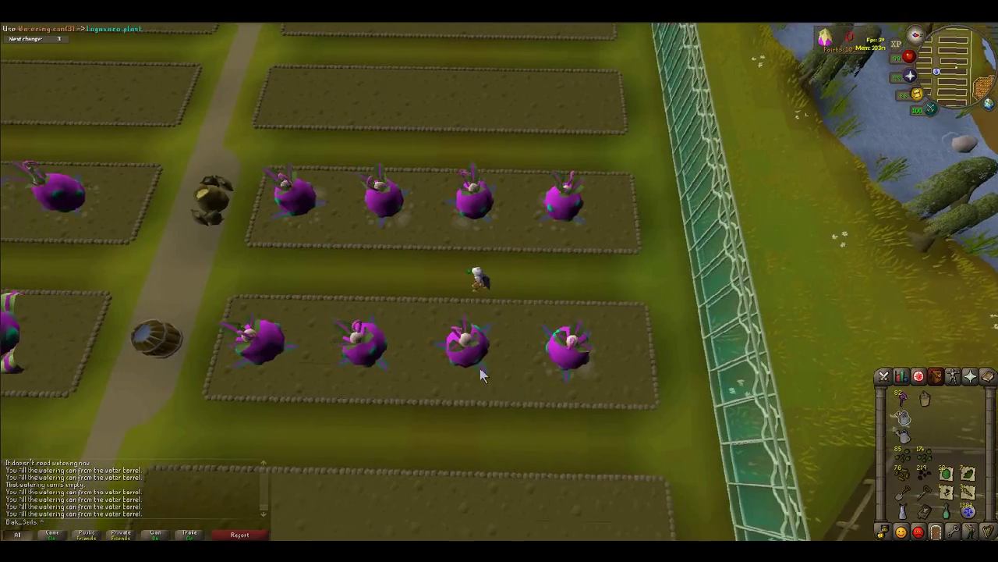
left_click(478, 366)
left_click(418, 323)
left_click(903, 418)
left_click(475, 360)
left_click(420, 323)
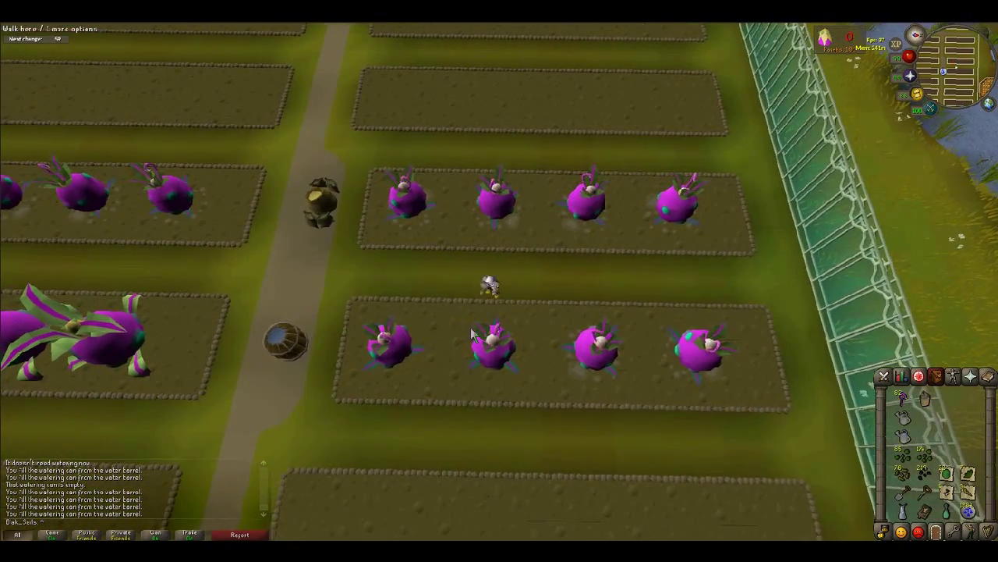
left_click(903, 418)
left_click(479, 359)
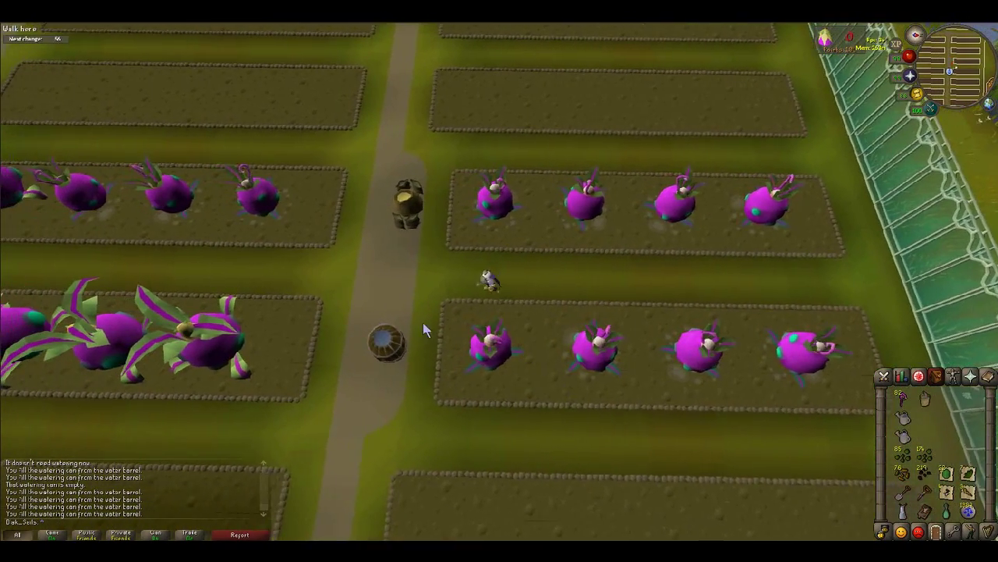
left_click(902, 418)
left_click(460, 336)
- Harvest the fully grown Logavano plants in the plot left of the barrel, starting at the central path
left_click(319, 306)
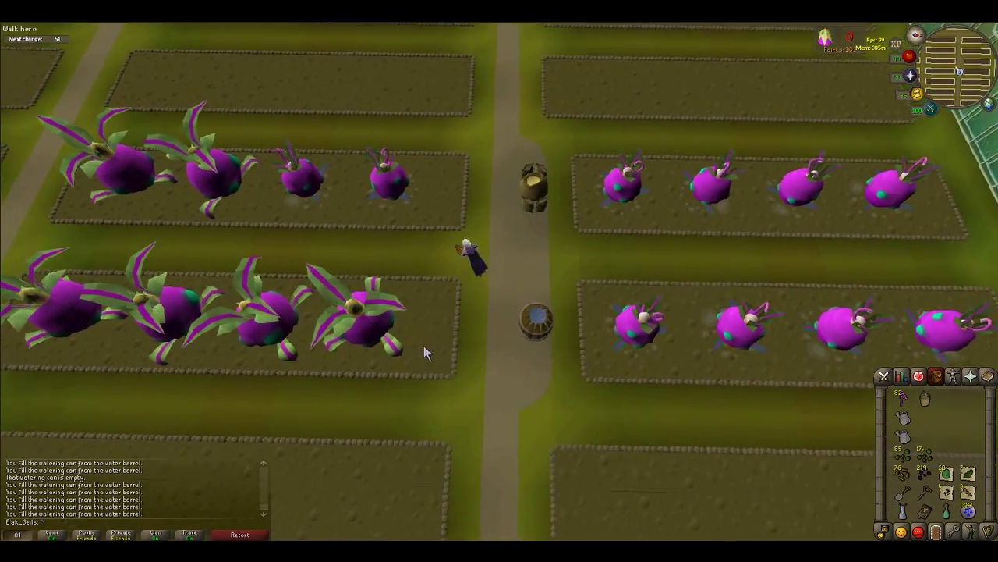
left_click(356, 344)
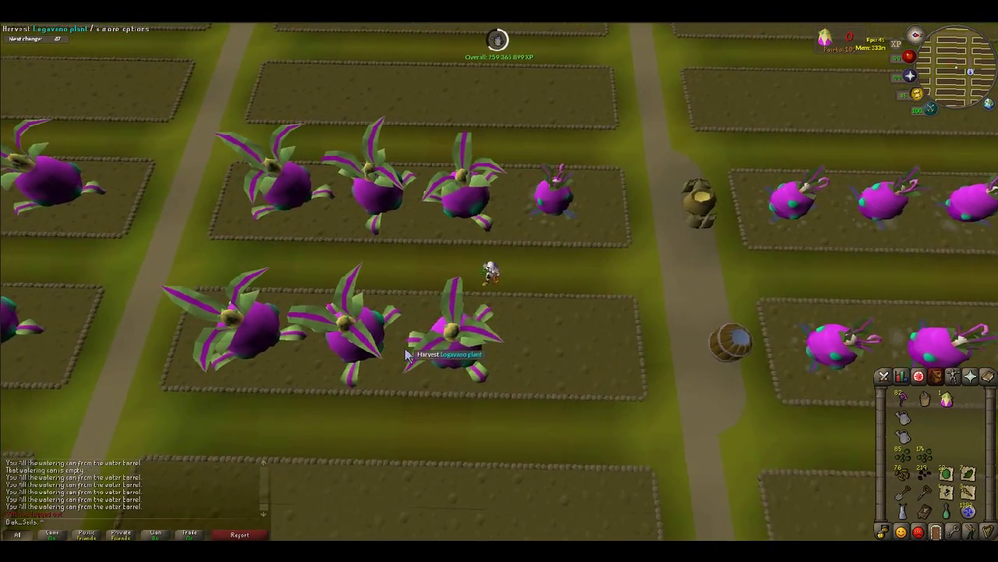
left_click(364, 324)
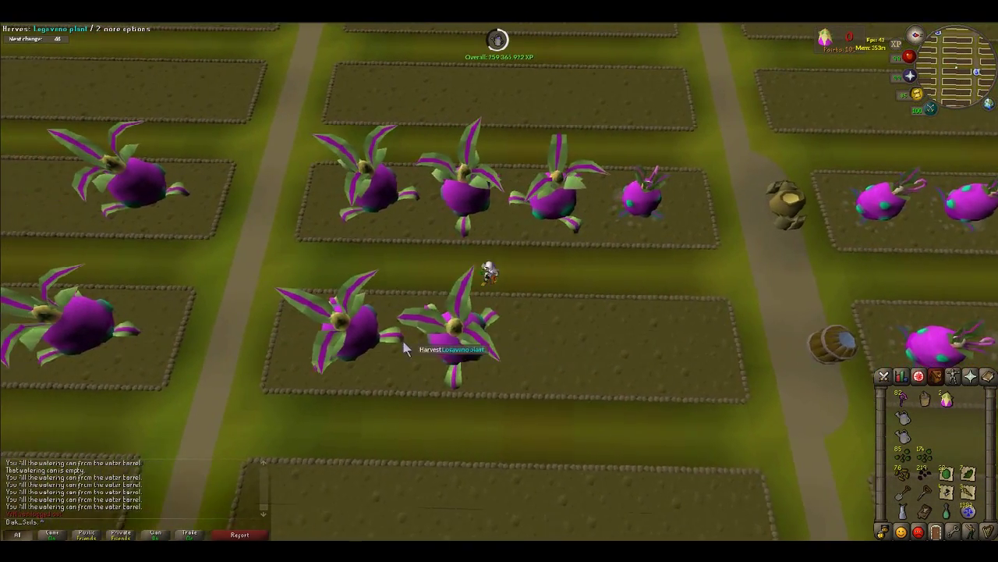
left_click(375, 321)
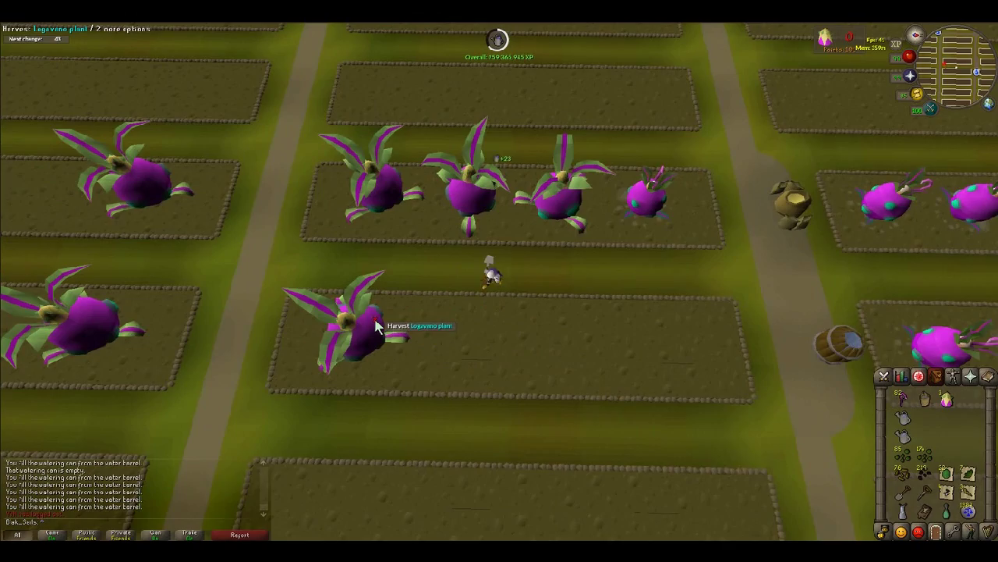
- Harvest the single Logavano plants in the two farthest-left plots and the plants in the plot left of the sack
left_click(231, 334)
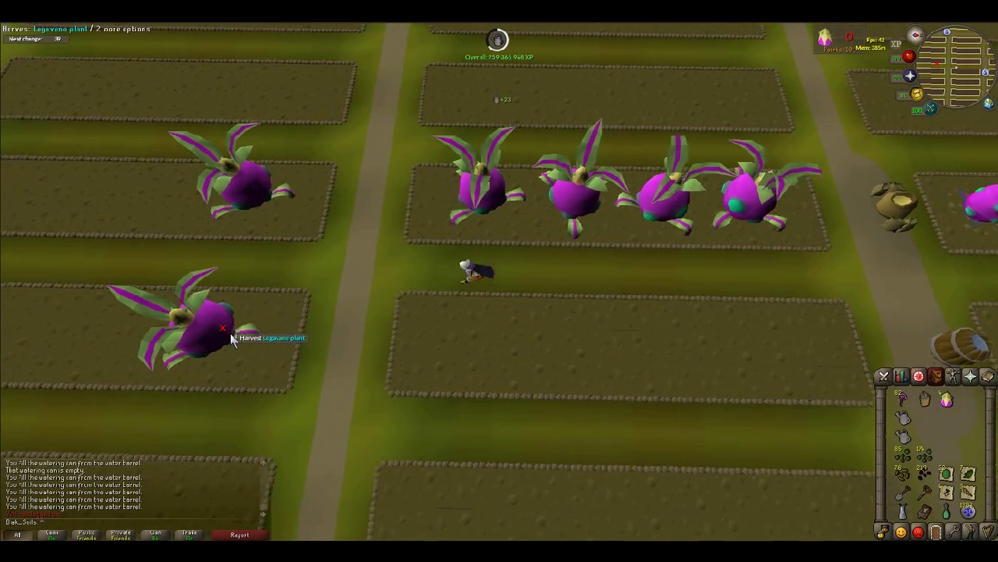
left_click(466, 183)
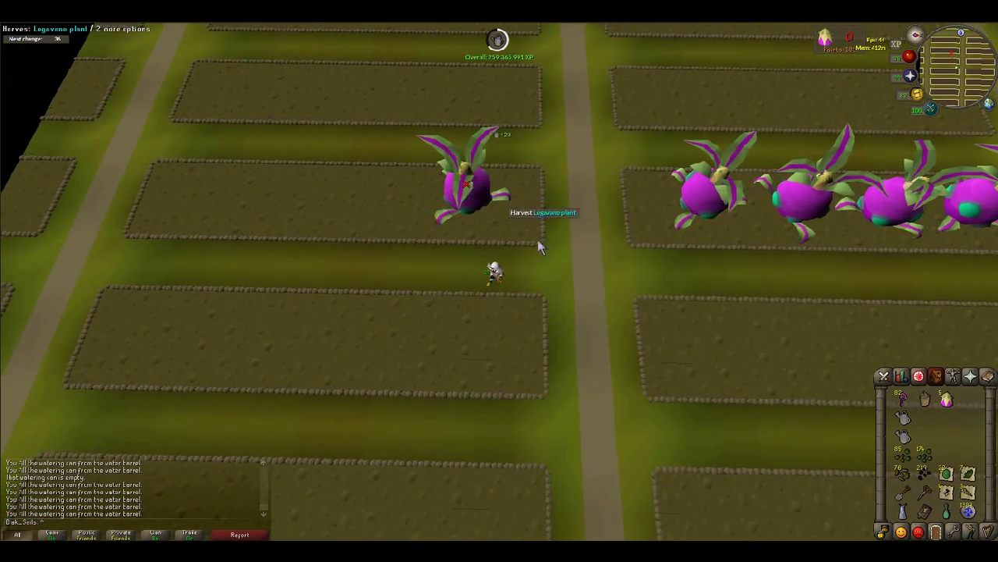
left_click(716, 234)
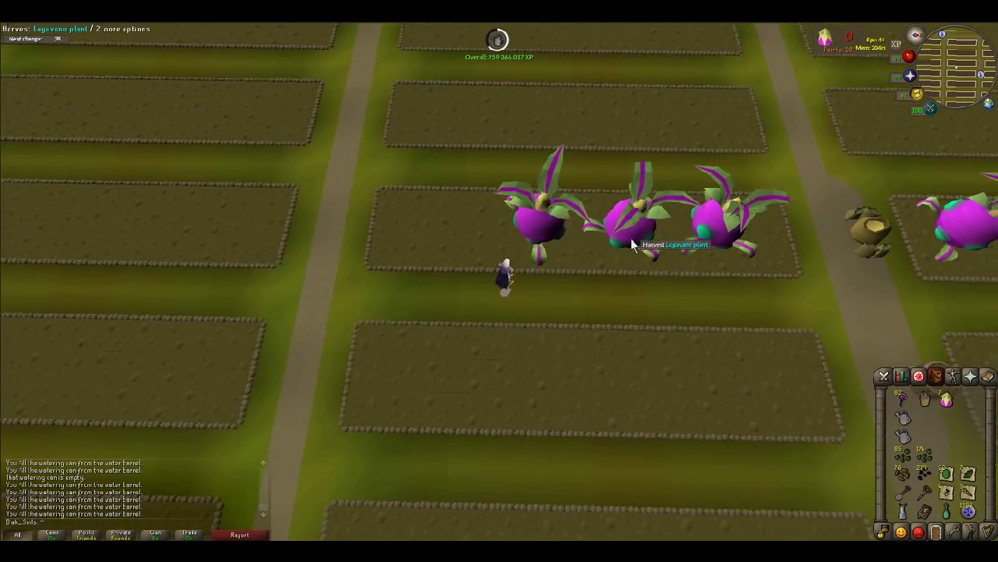
left_click(632, 244)
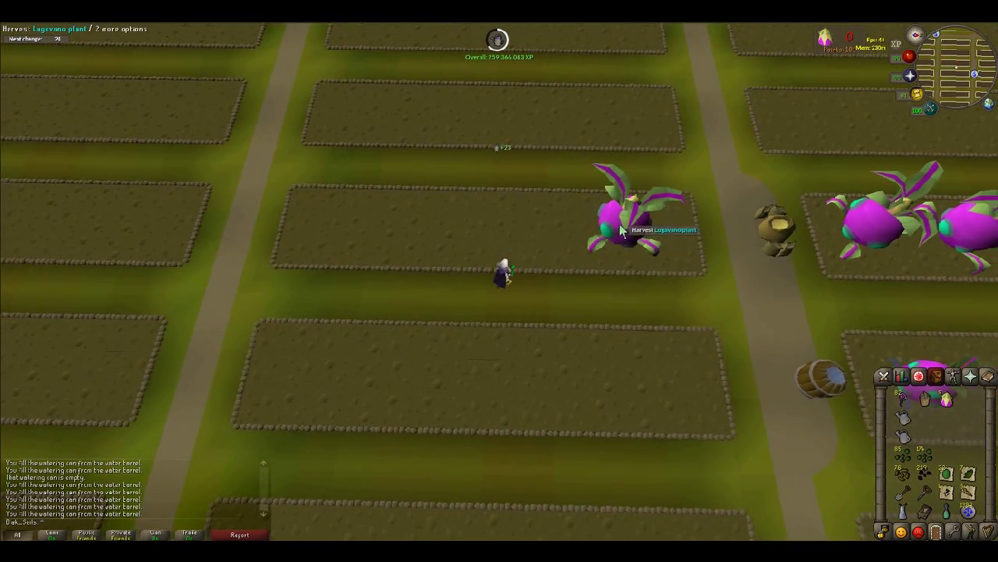
- Harvest all eight Logavano plants in the two plots between the central path and the glass wall, and walk back towards the path
left_click(783, 228)
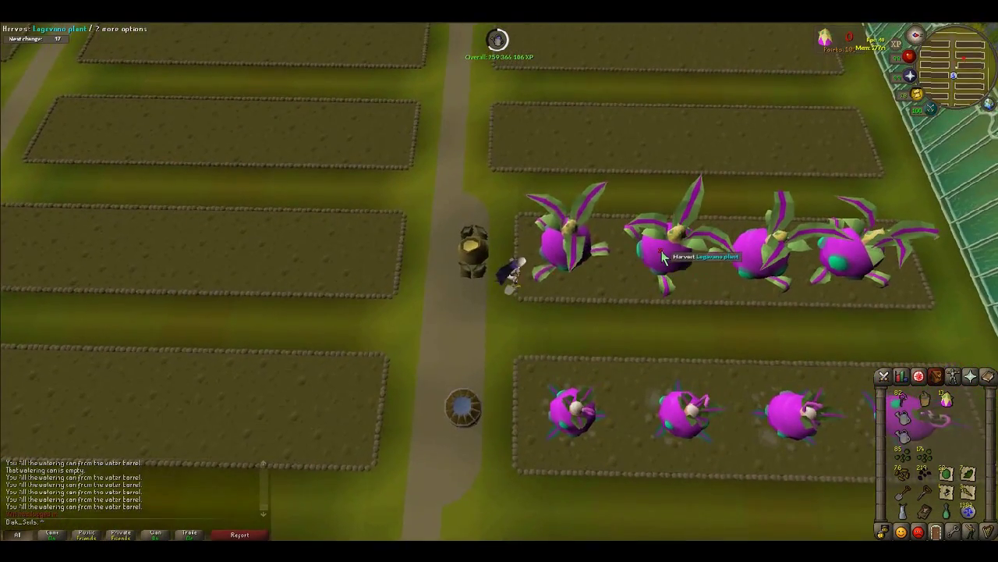
left_click(662, 258)
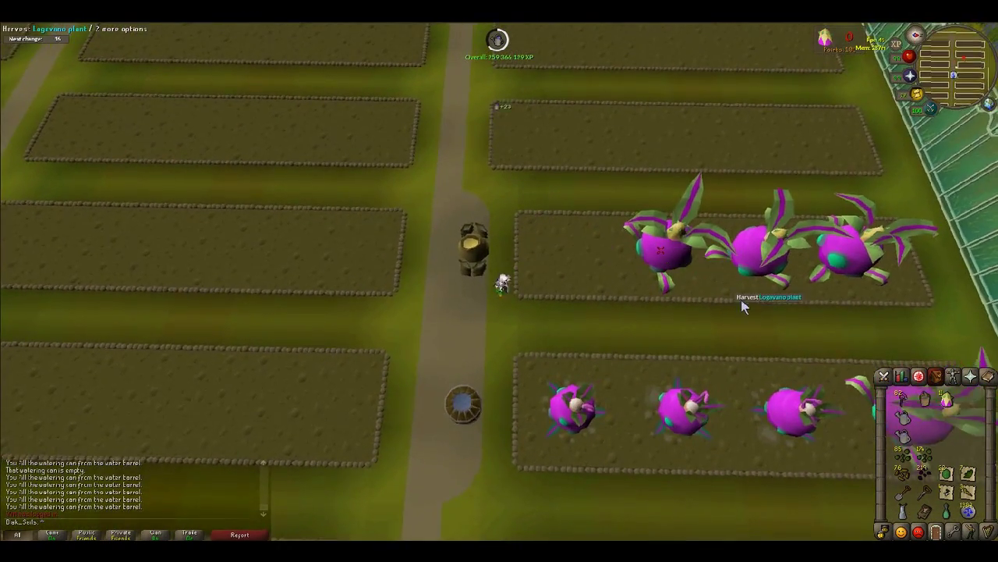
left_click(634, 236)
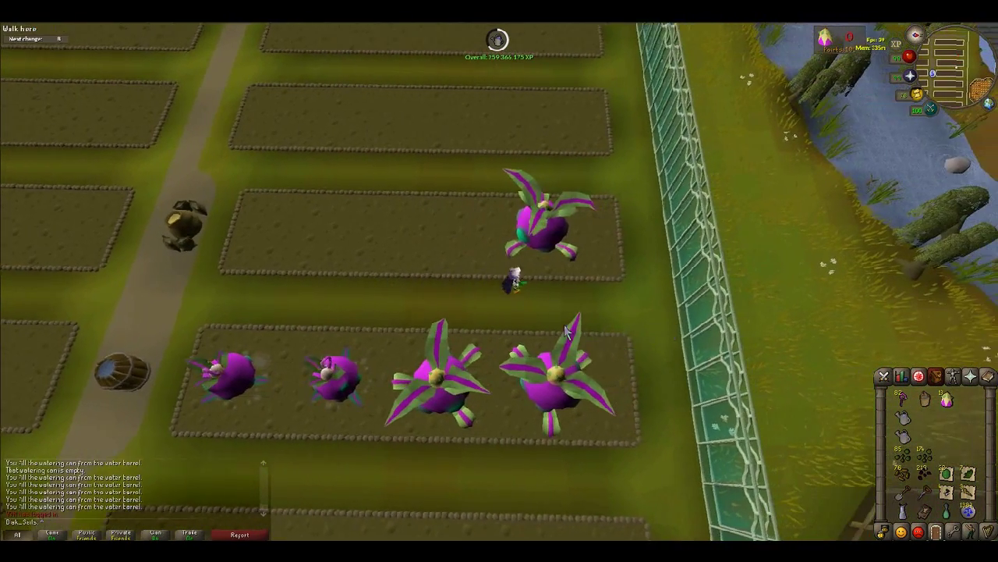
left_click(557, 379)
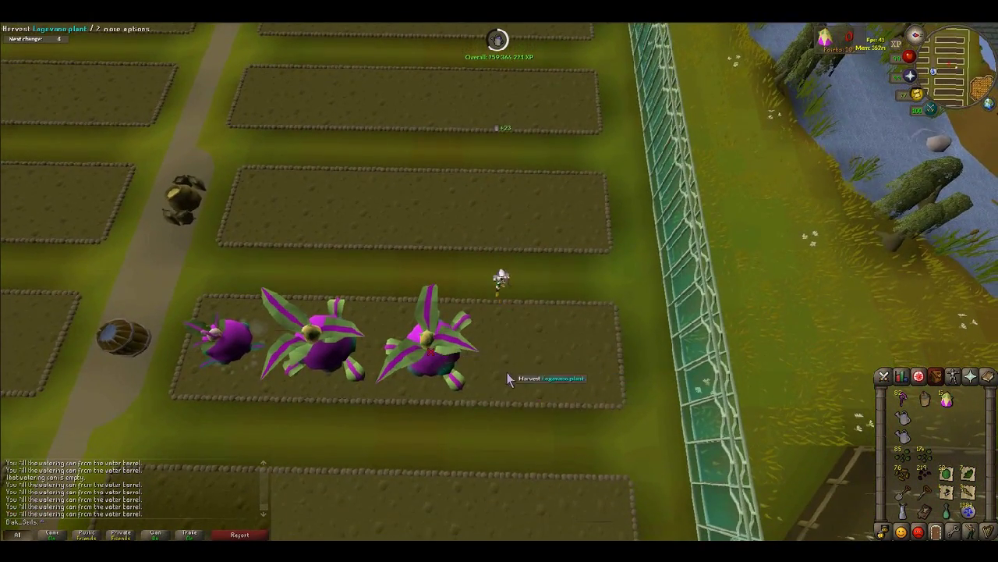
left_click(348, 342)
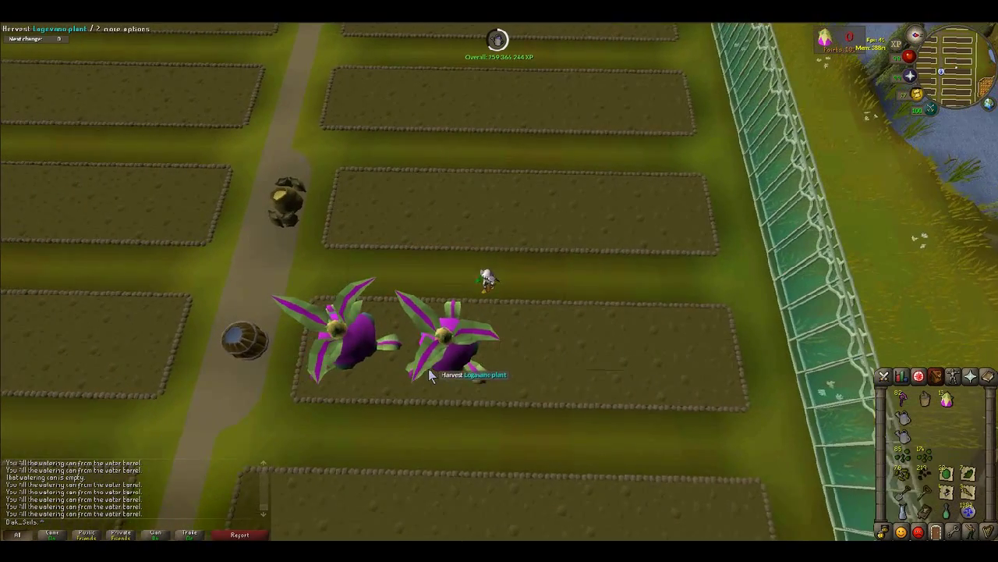
left_click(429, 374)
left_click(403, 377)
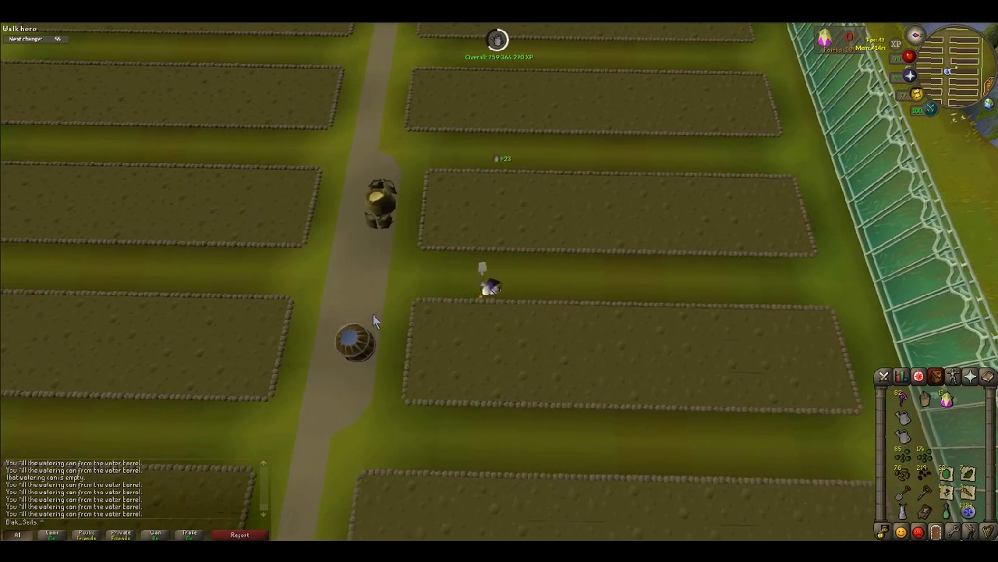
left_click(257, 280)
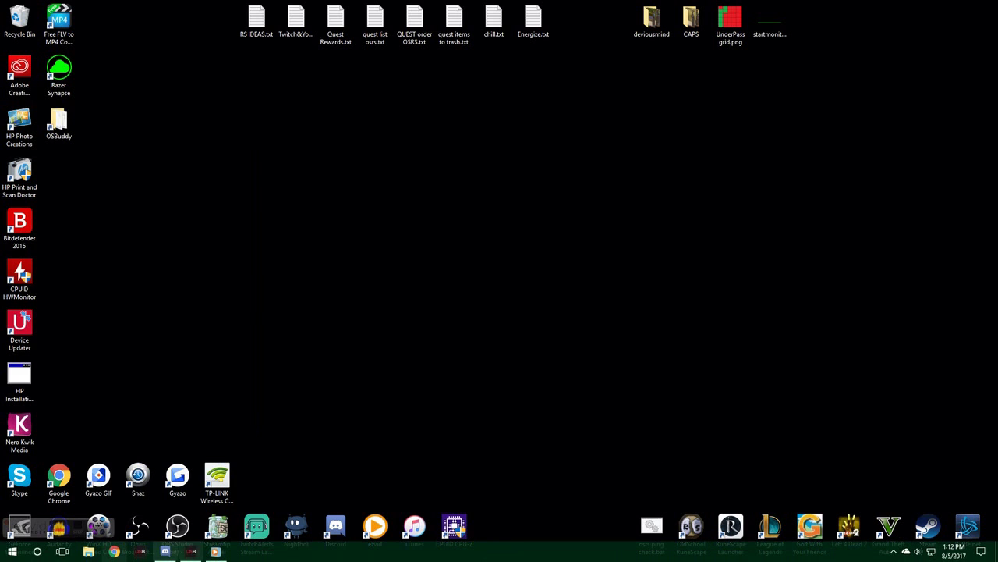
- Switch to File Explorer and open the OSBuddy folder inside the user's own folder under Users on Local Disk (C:)
key("super")
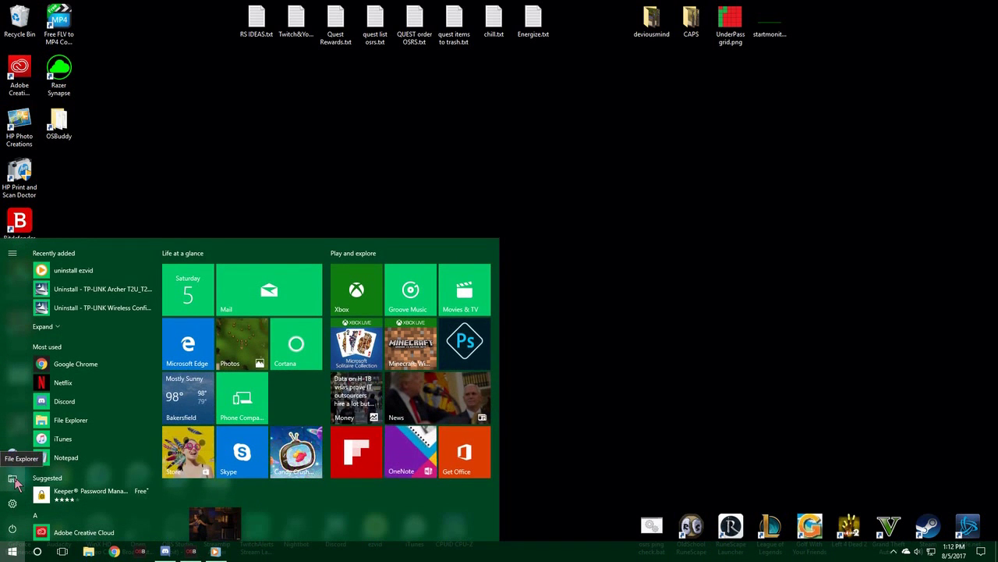
left_click(13, 479)
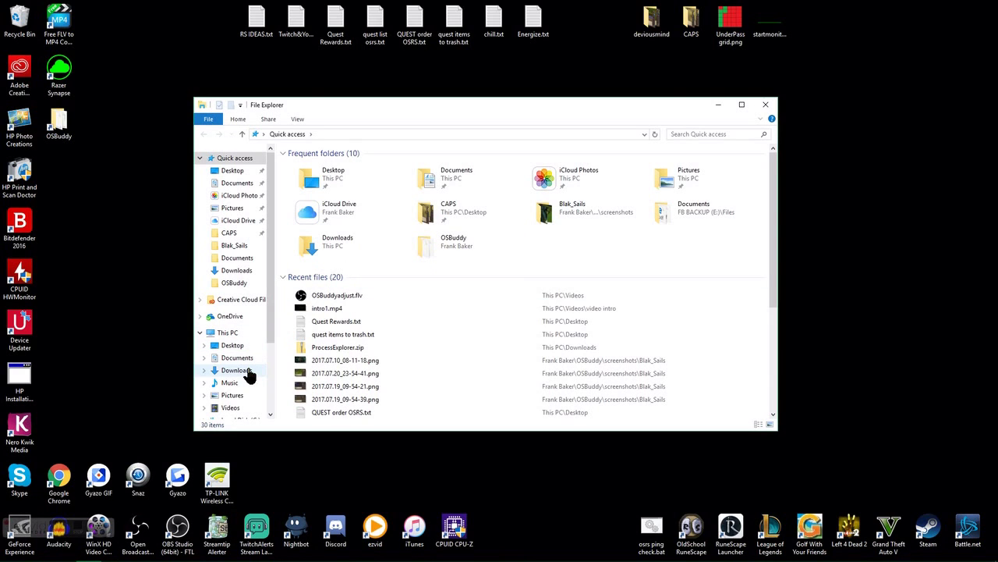
scroll(245, 382, "down", 1)
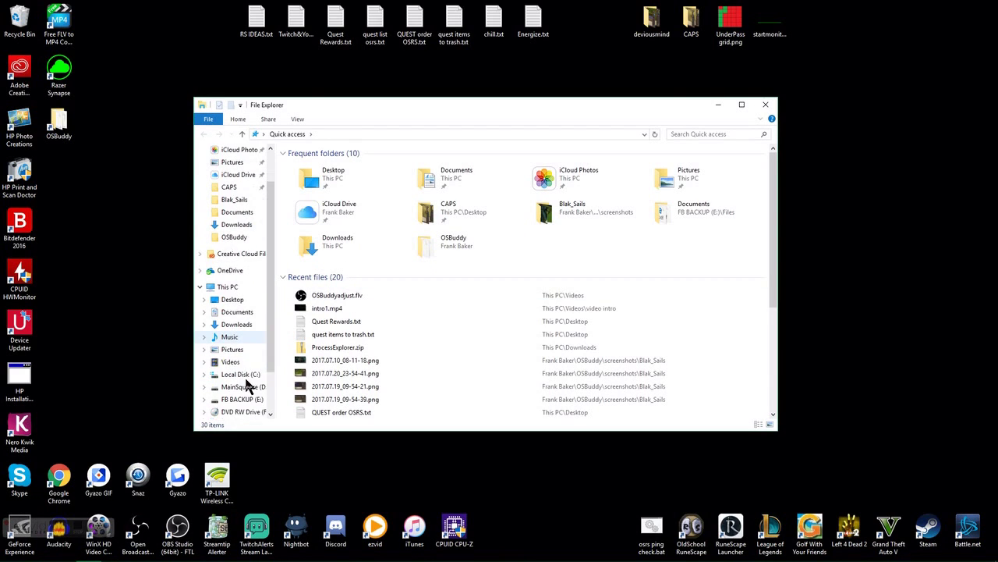
left_click(241, 375)
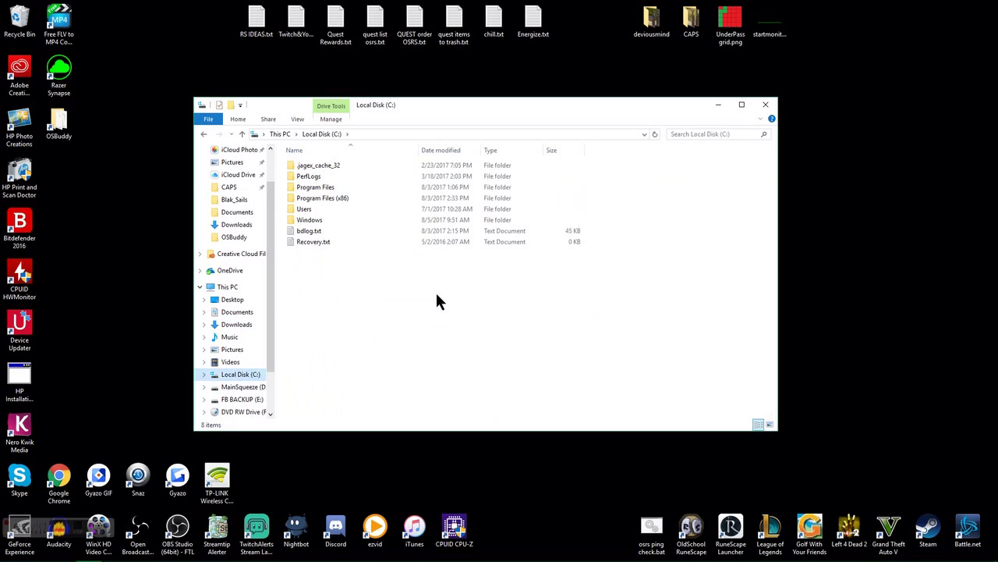
double_click(322, 208)
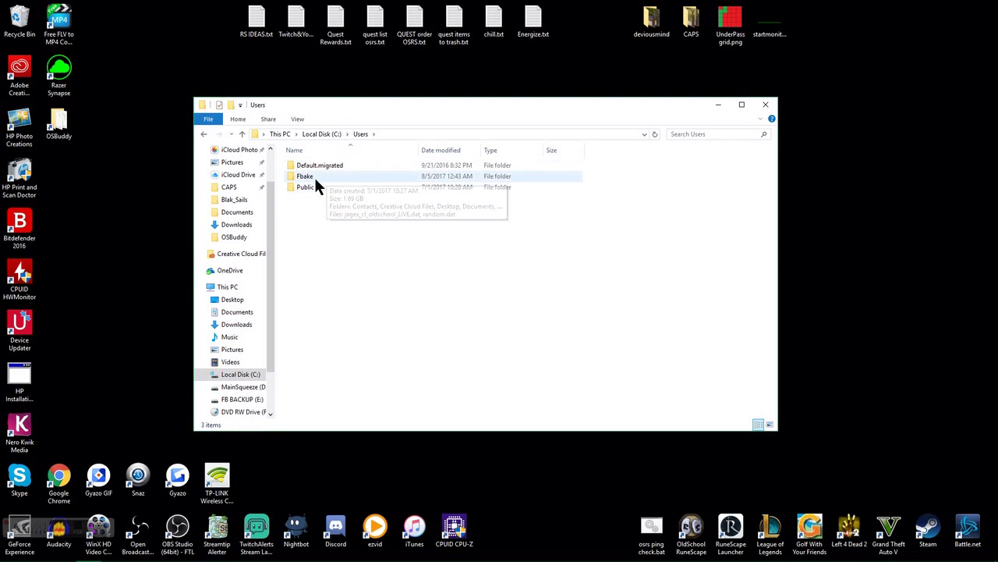
double_click(314, 175)
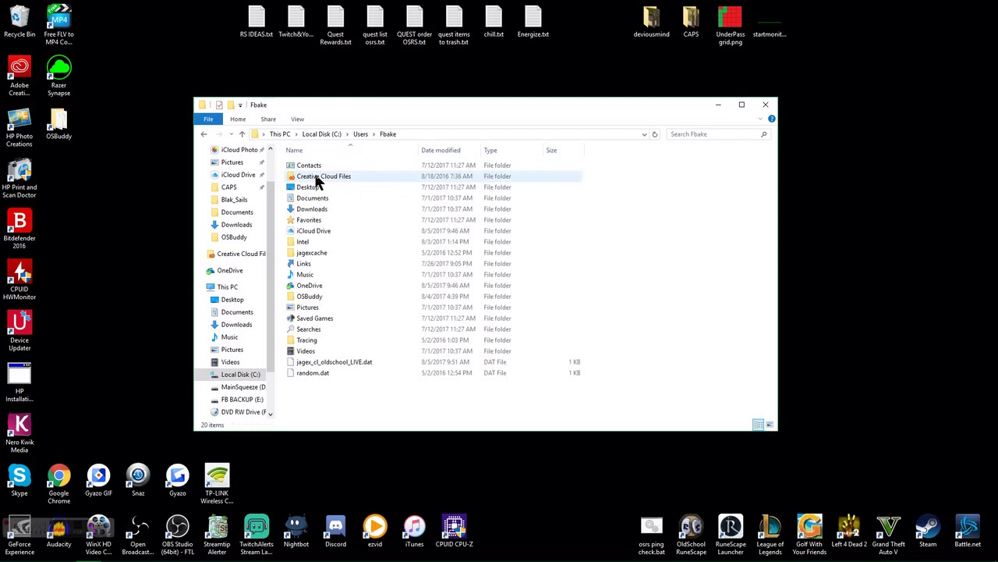
double_click(323, 298)
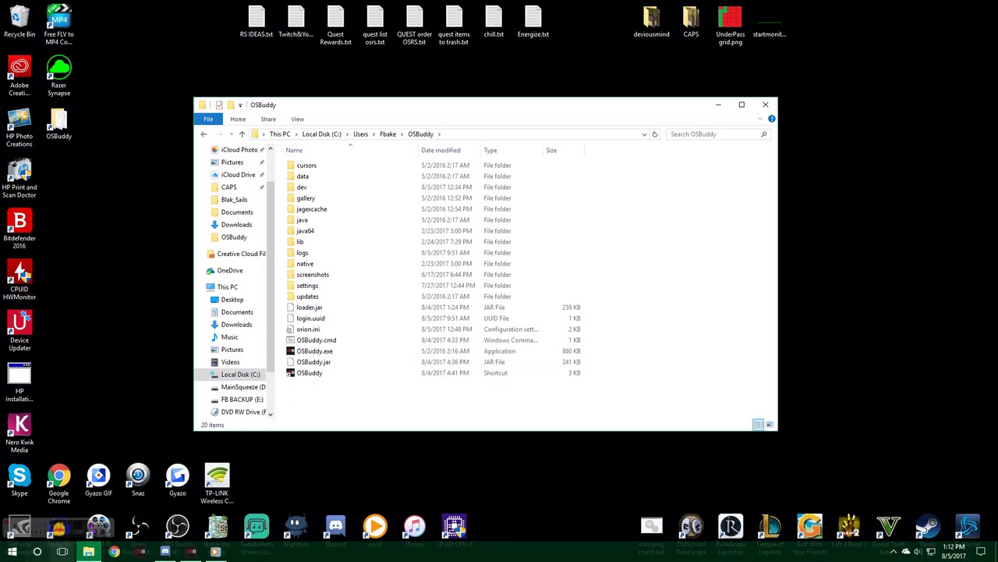
- Switch to Google Chrome, show its download history and open the Downloads folder from there
left_click(116, 552)
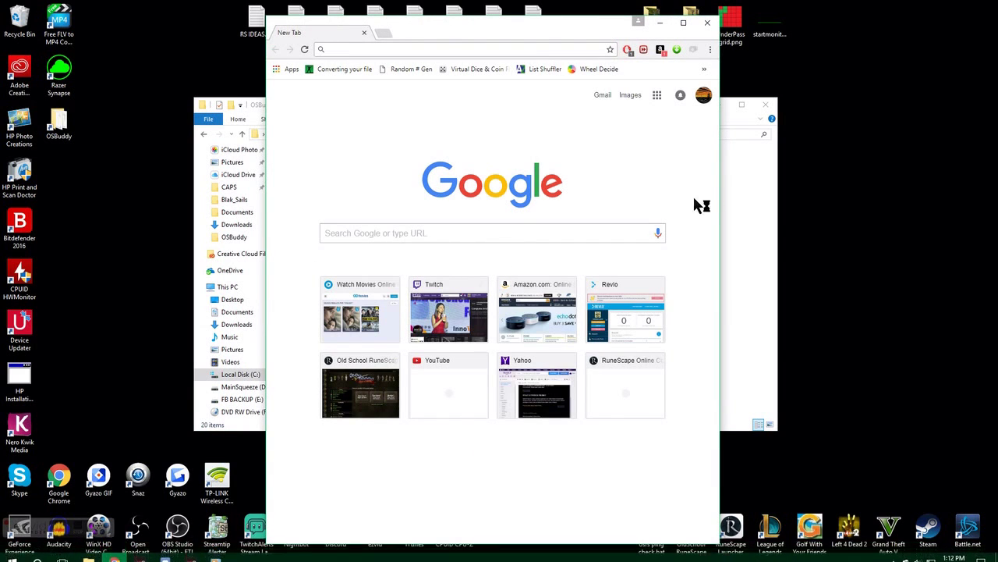
left_click(690, 118)
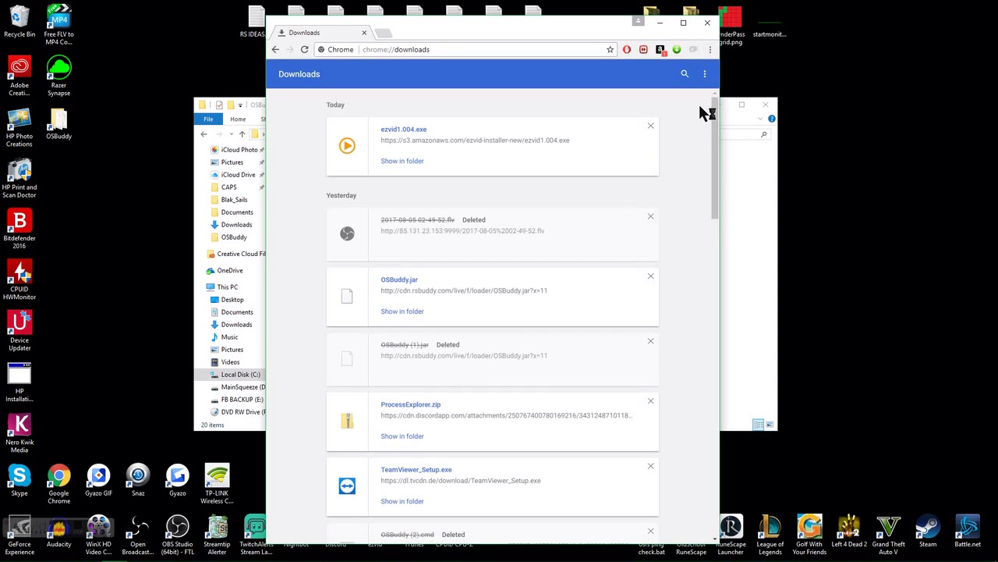
left_click(698, 95)
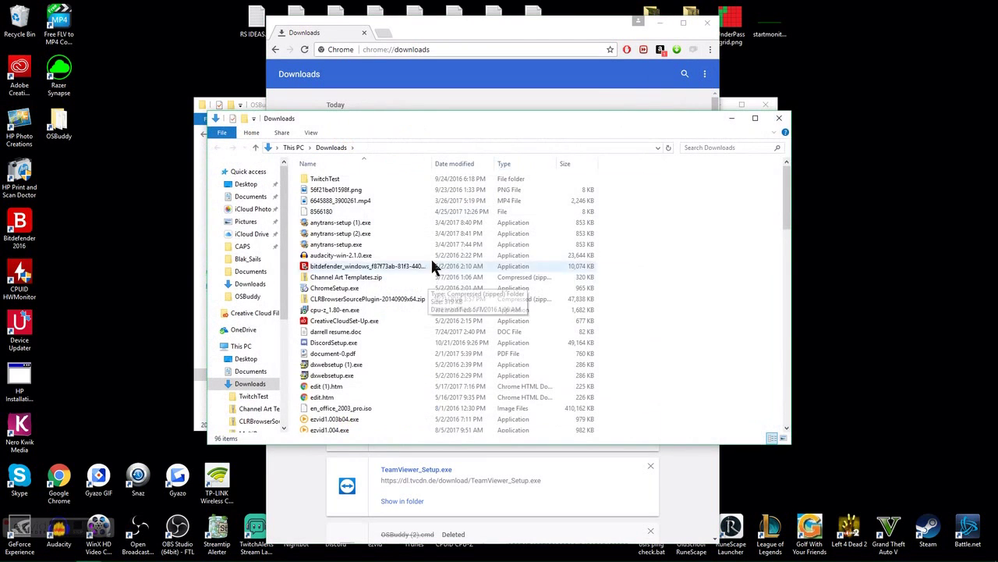
- Look through the Downloads folder as far as the OSBuddy files and close the folder window
scroll(390, 290, "down", 10)
scroll(385, 323, "down", 3)
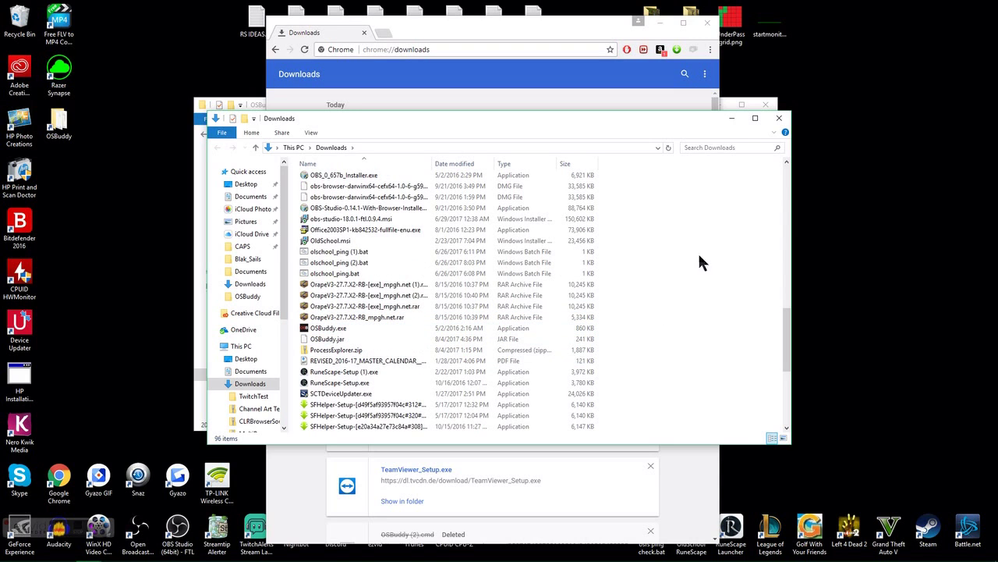
left_click(782, 123)
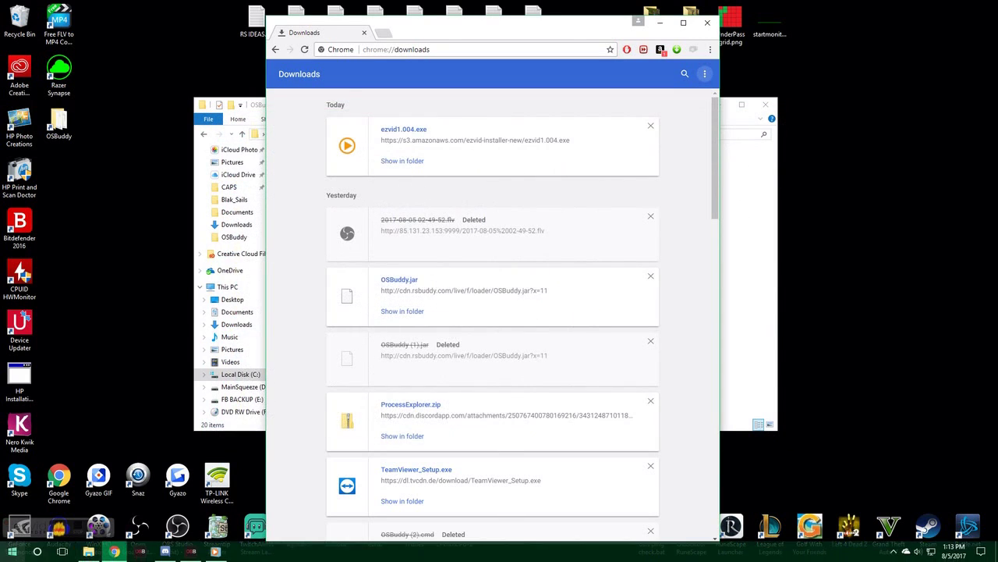
- Open the Downloads folder in a new File Explorer window and look through it for the OSBuddy files
left_click(13, 552)
left_click(12, 479)
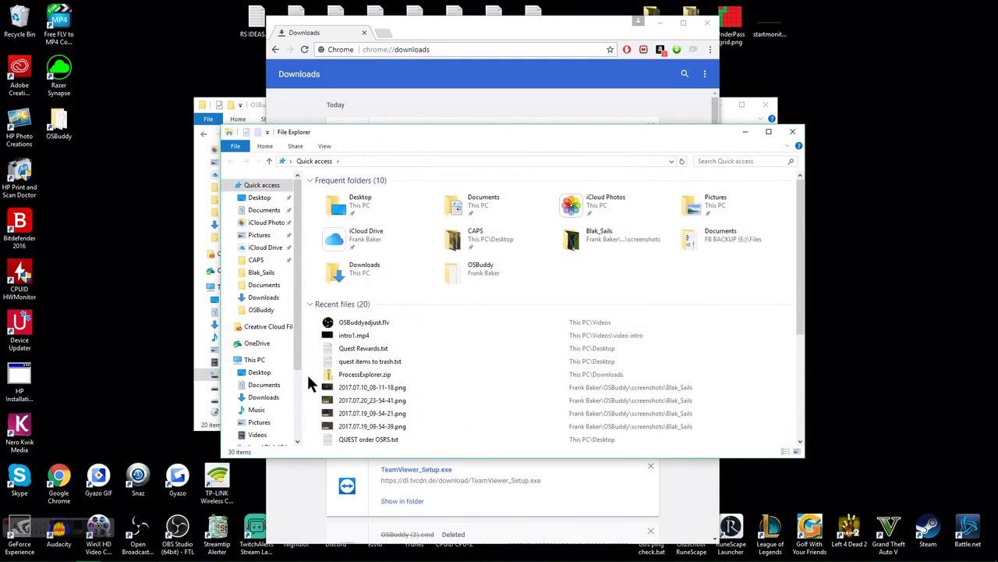
left_click(263, 398)
scroll(406, 320, "down", 6)
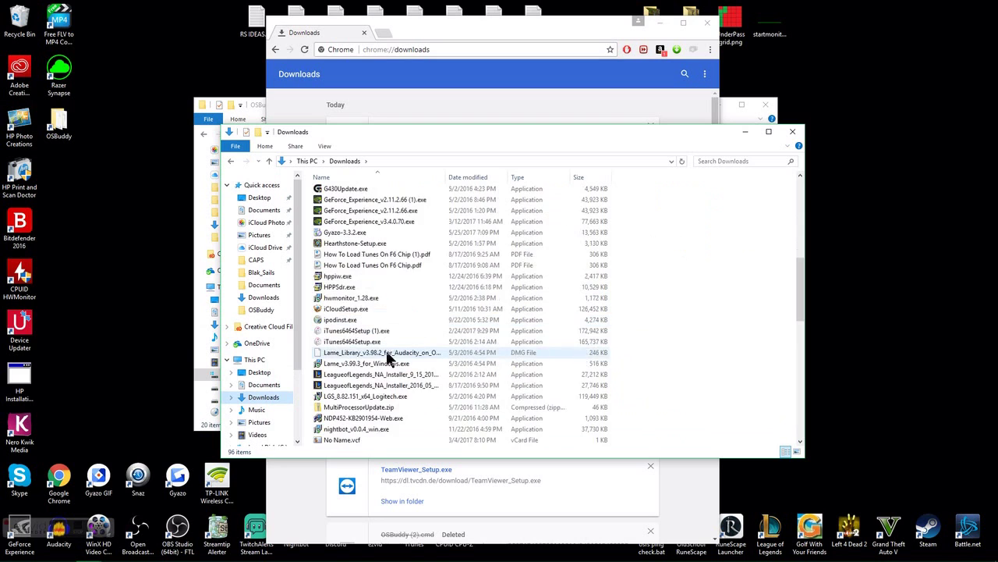
scroll(386, 358, "down", 2)
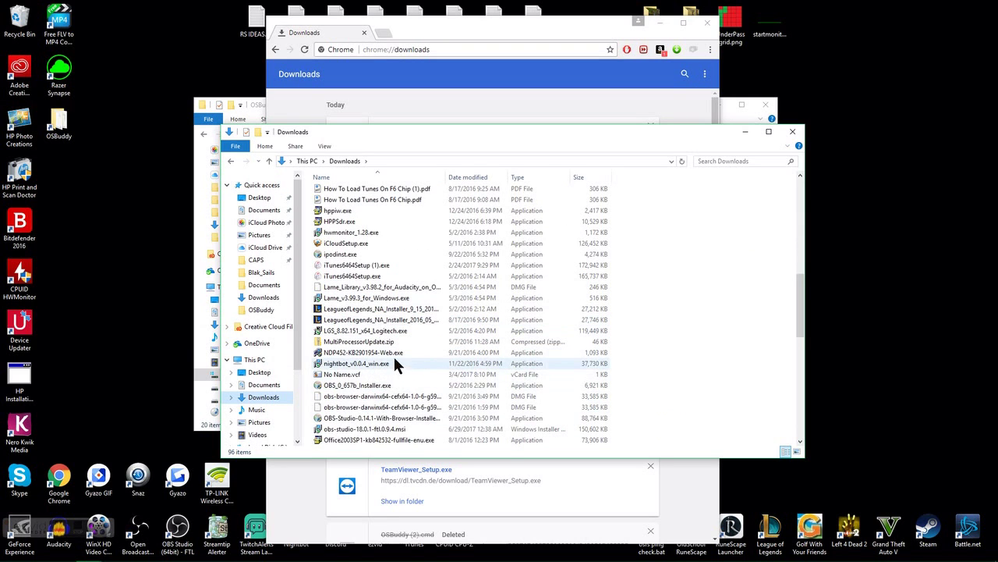
scroll(394, 361, "down", 9)
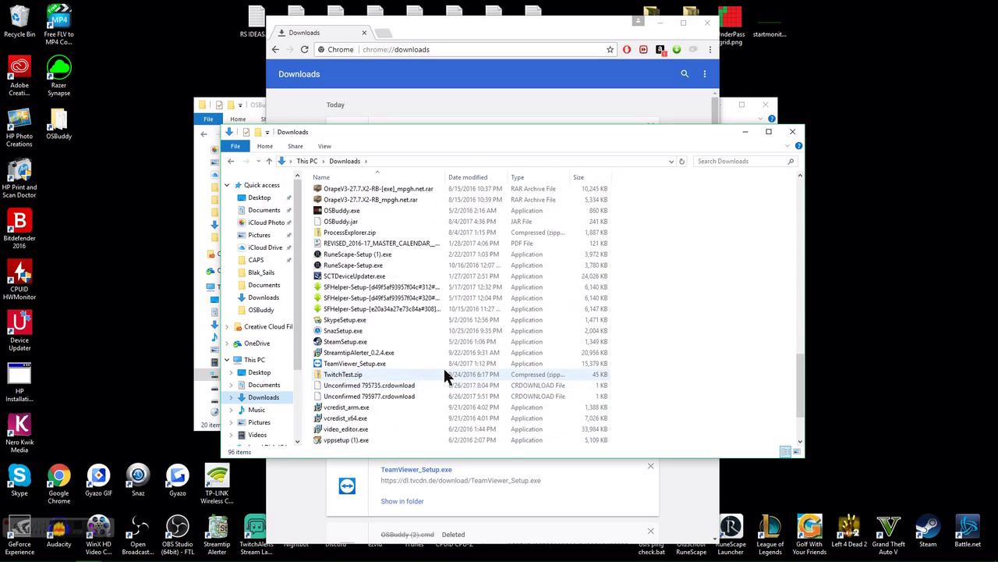
scroll(535, 275, "up", 4)
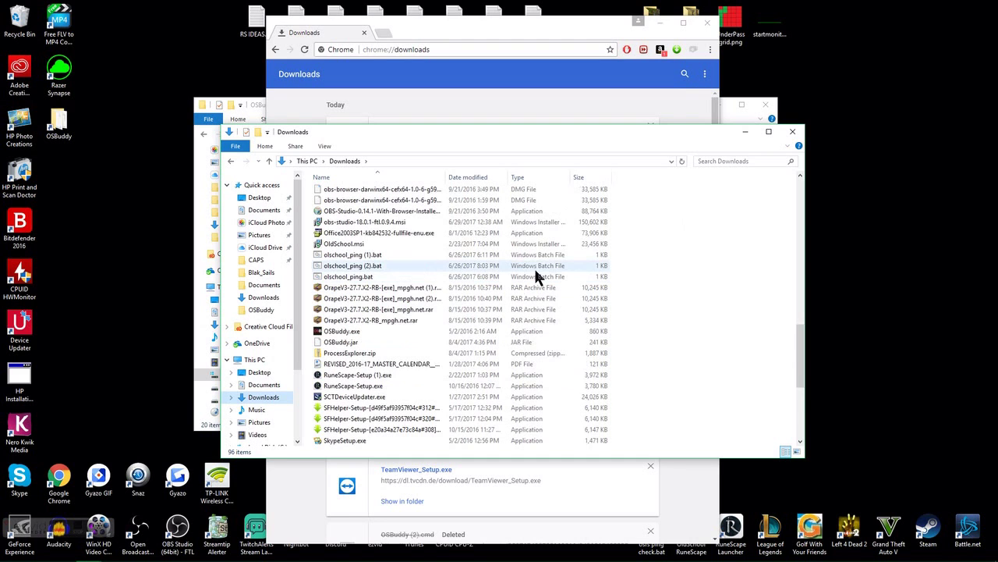
- Close the Downloads folder, the browser's download history and the OSBuddy folder to clear the desktop
left_click(792, 131)
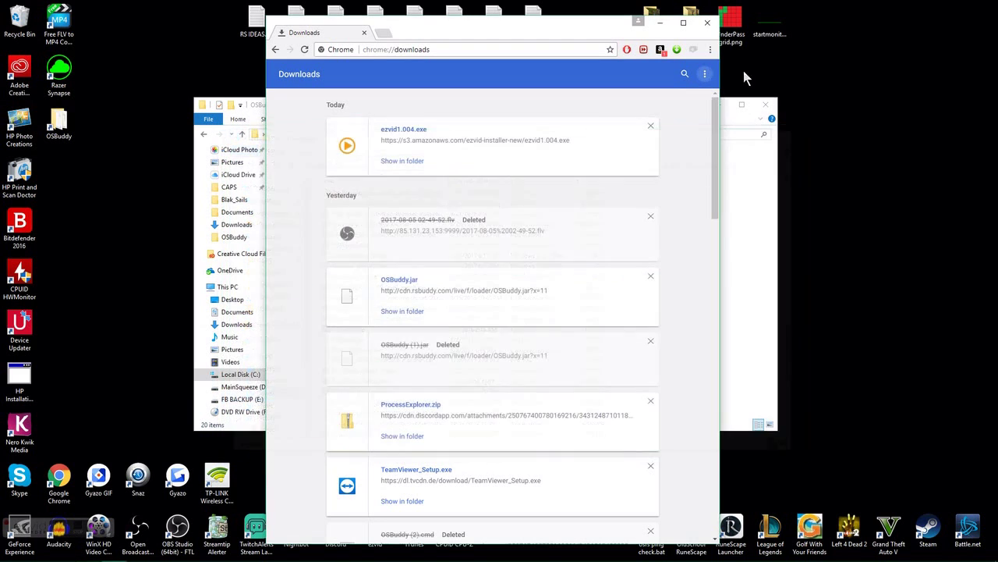
left_click(707, 23)
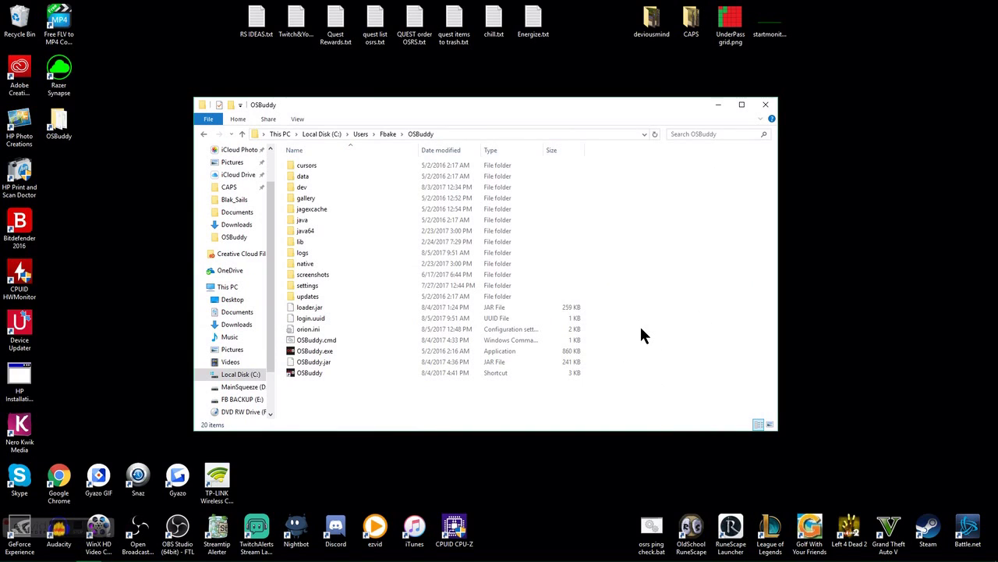
left_click(765, 104)
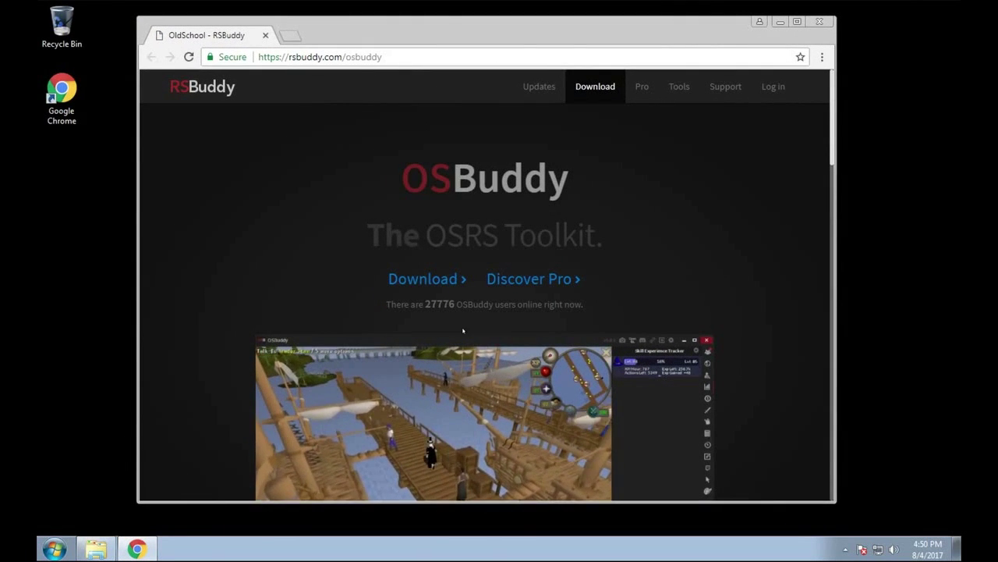
- Download OSBuddy64.exe and the cross-platform OSBuddy.jar from the RSBuddy site, place both files on the desktop and close the browser
left_click(427, 280)
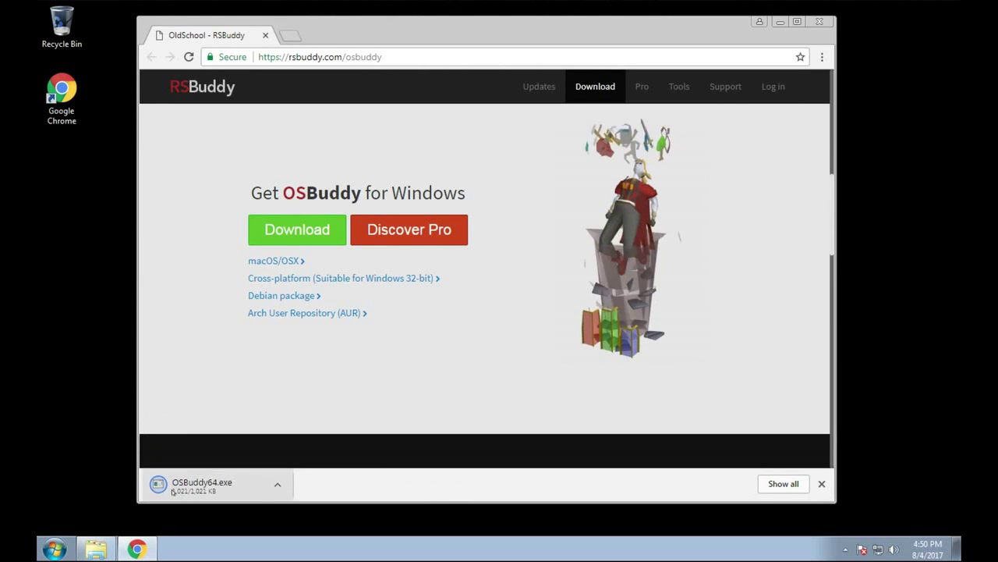
left_click_drag(202, 485, 78, 270)
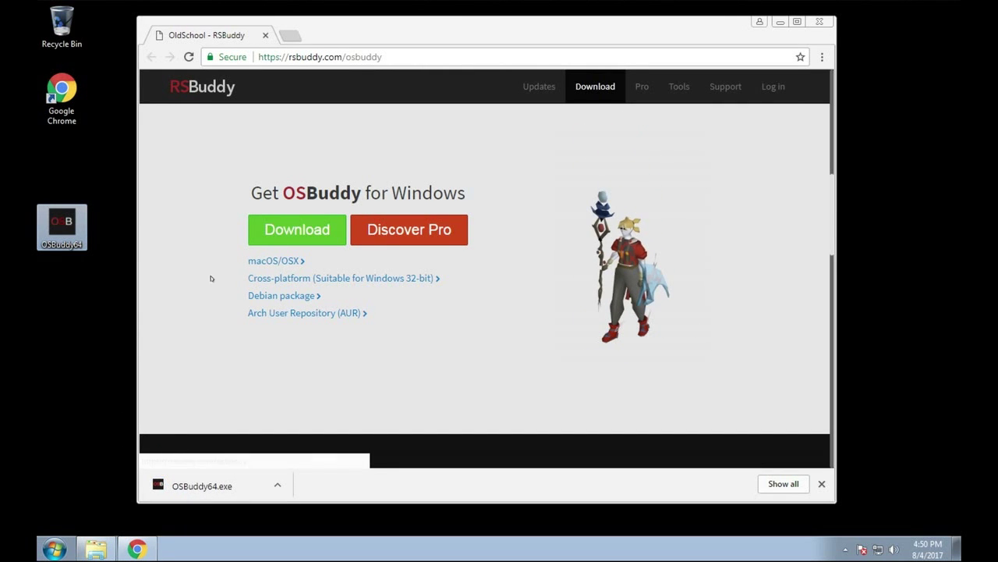
left_click(291, 280)
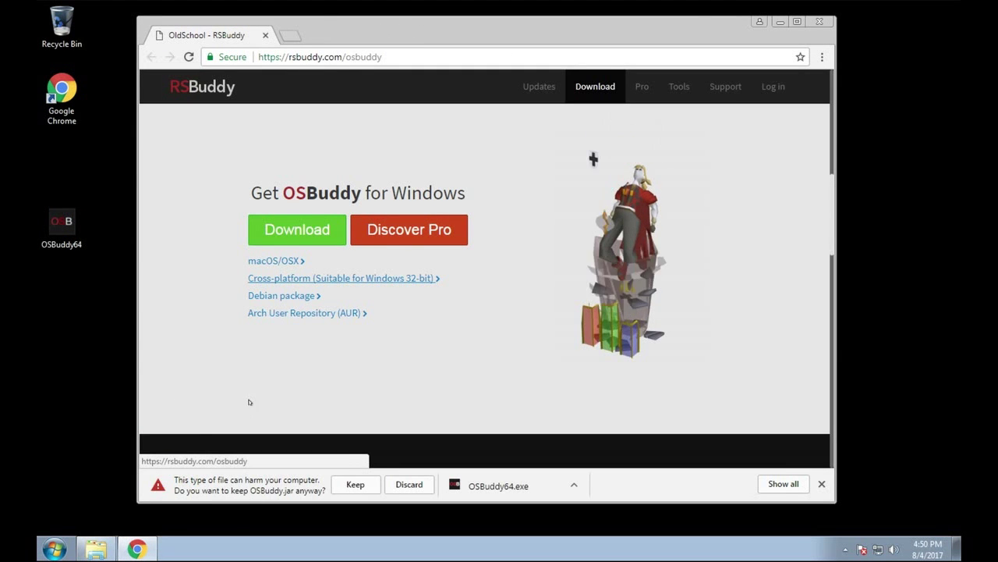
left_click(355, 485)
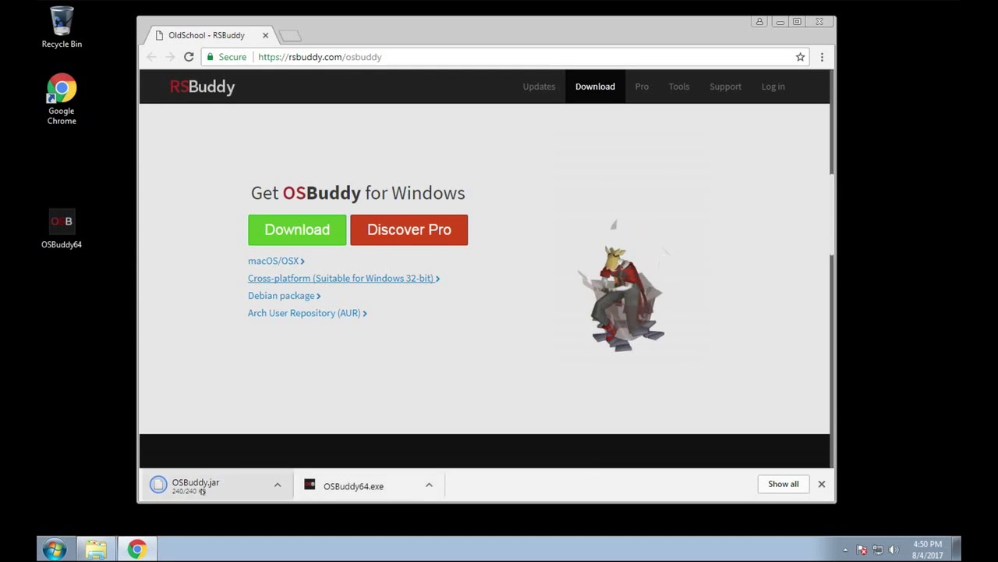
left_click_drag(108, 344, 67, 296)
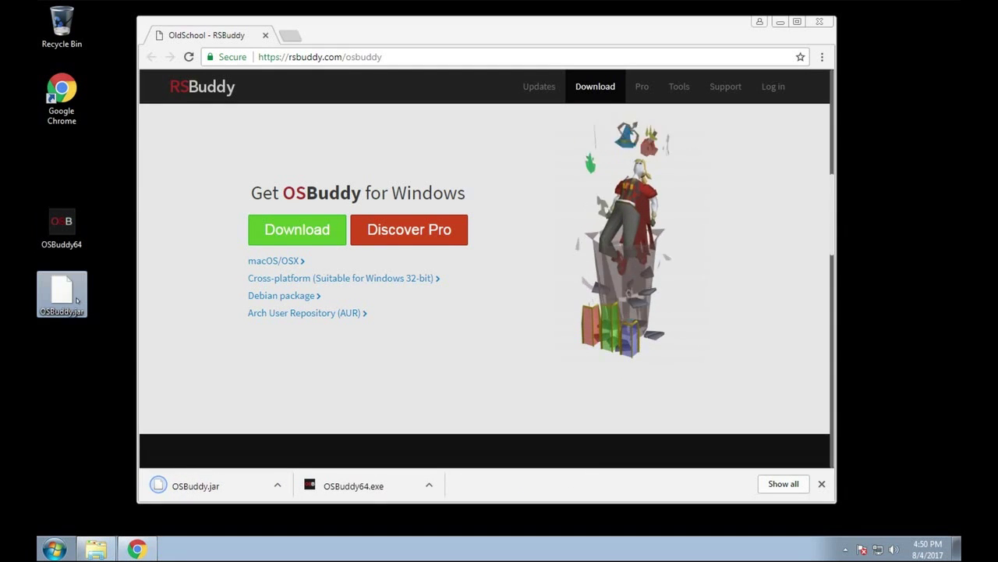
left_click(106, 367)
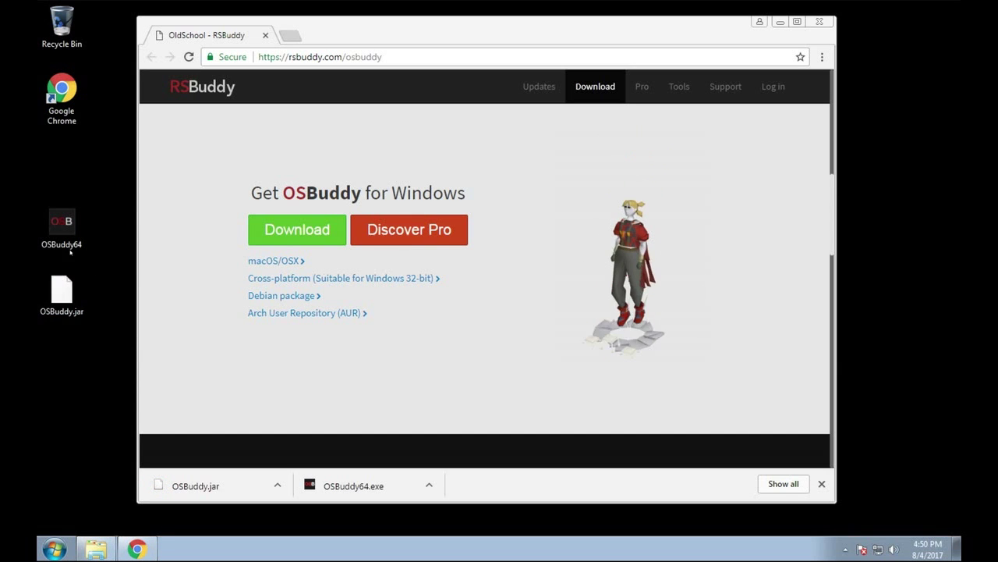
left_click(819, 23)
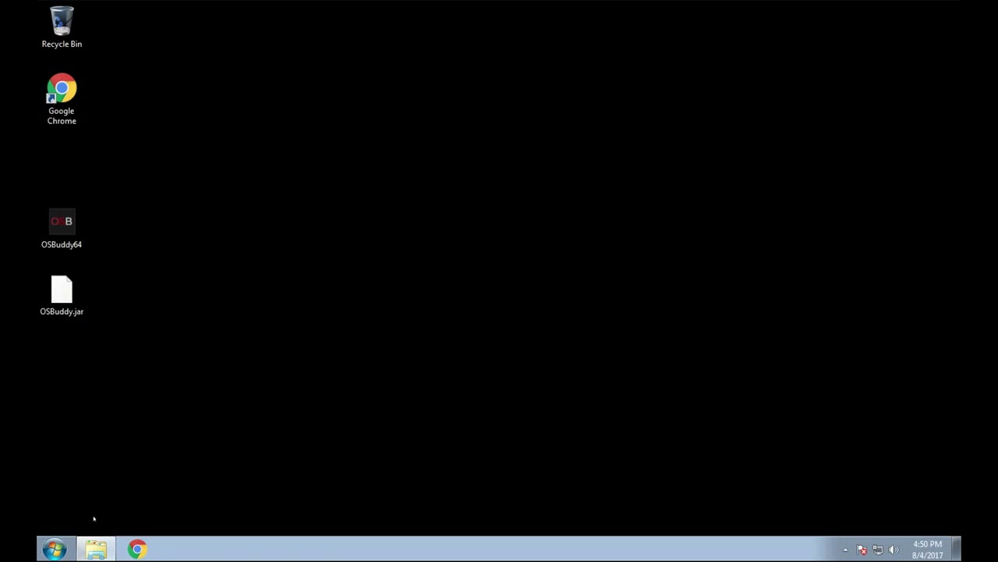
- Switch to Windows Explorer and open the OSBuddy folder inside Users\Administrator on Local Disk (C:)
left_click(54, 548)
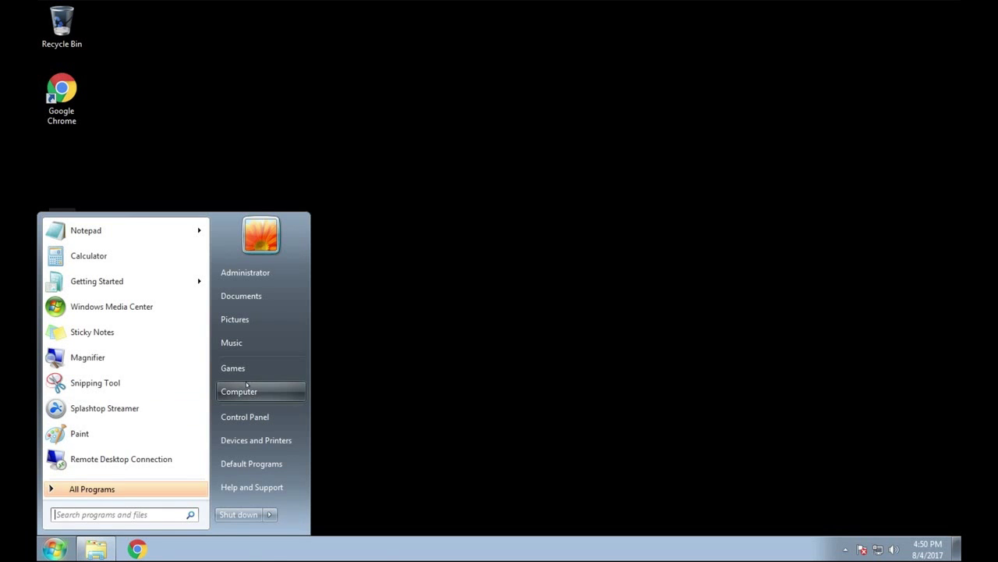
left_click(260, 391)
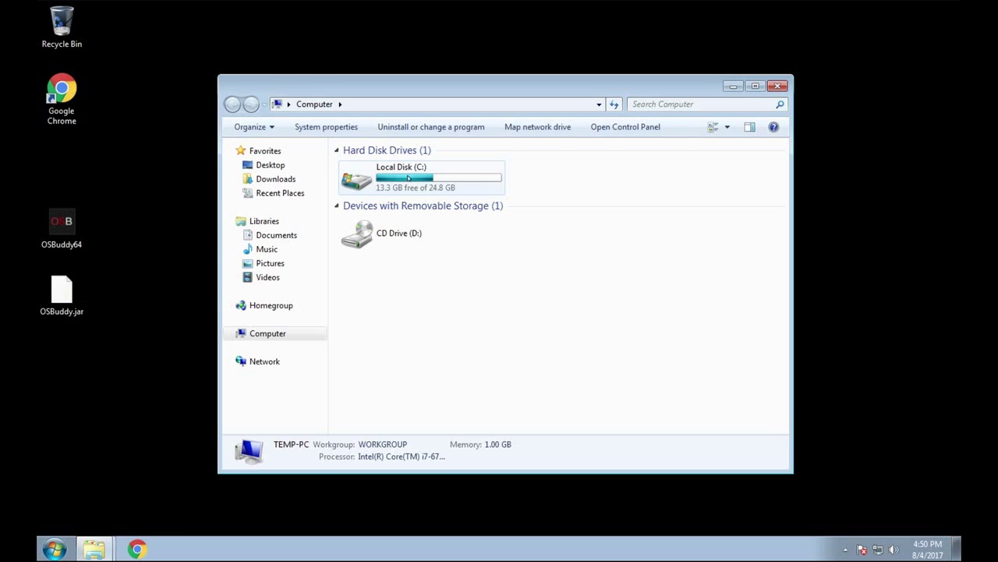
double_click(407, 177)
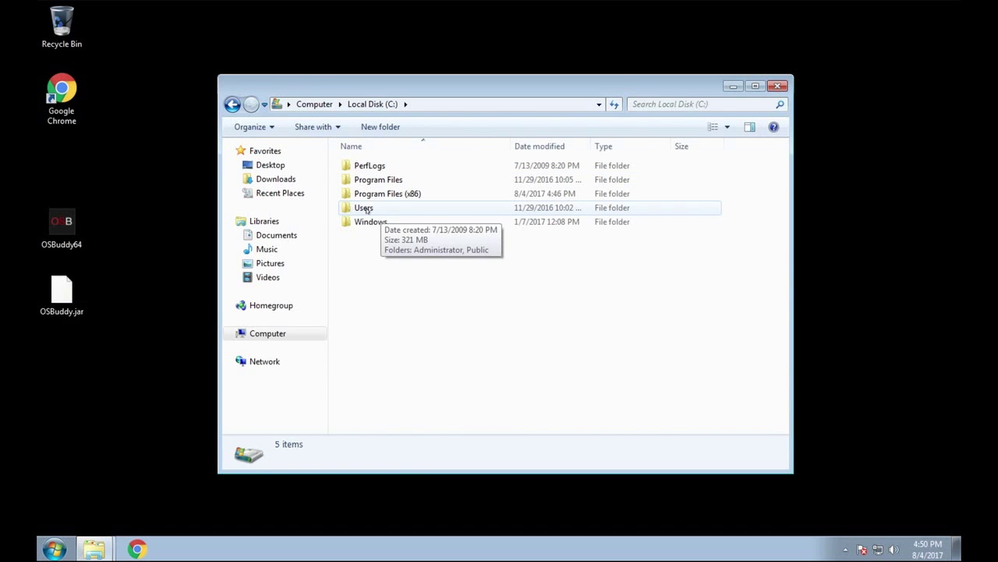
left_click(365, 209)
double_click(365, 209)
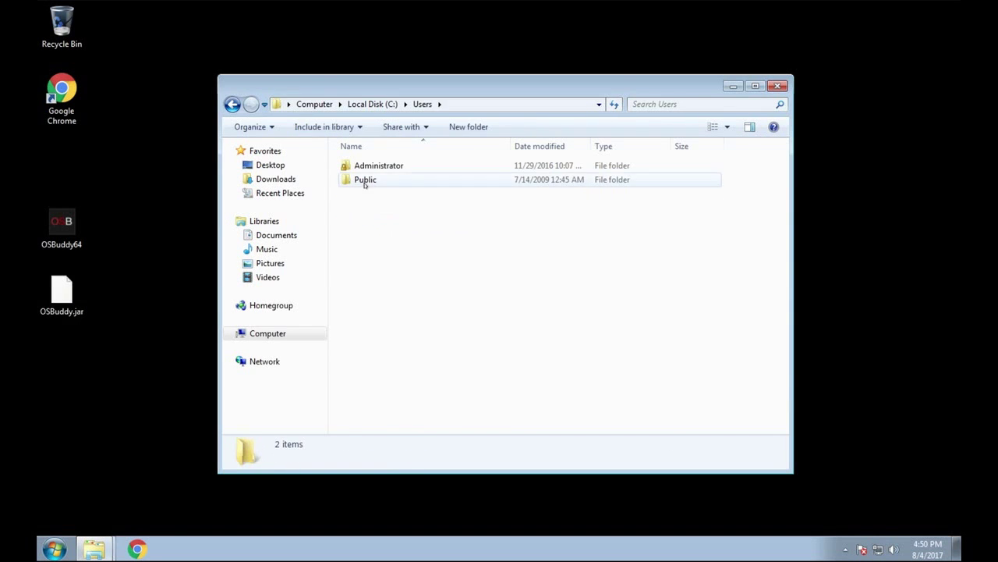
left_click(379, 166)
double_click(380, 166)
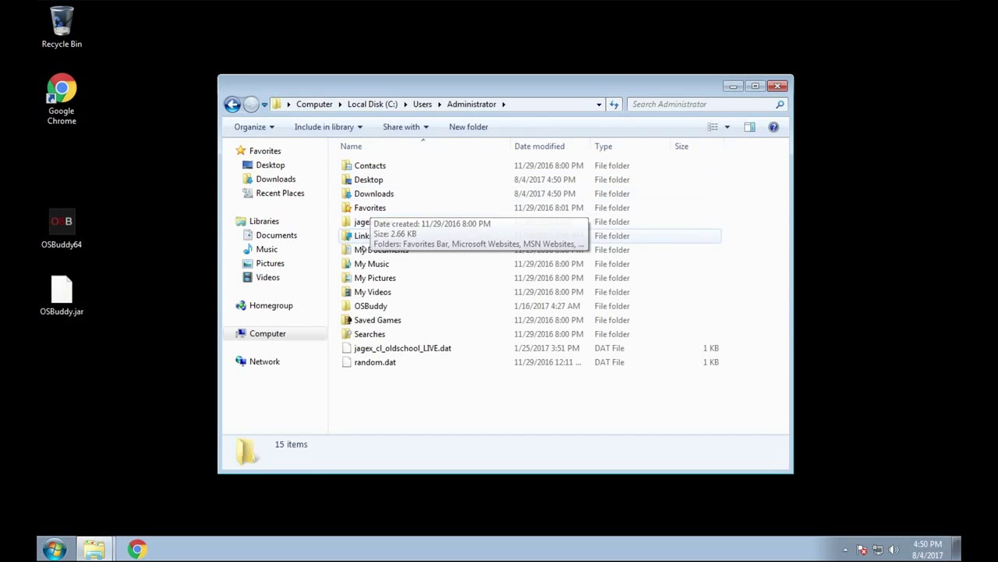
left_click(361, 309)
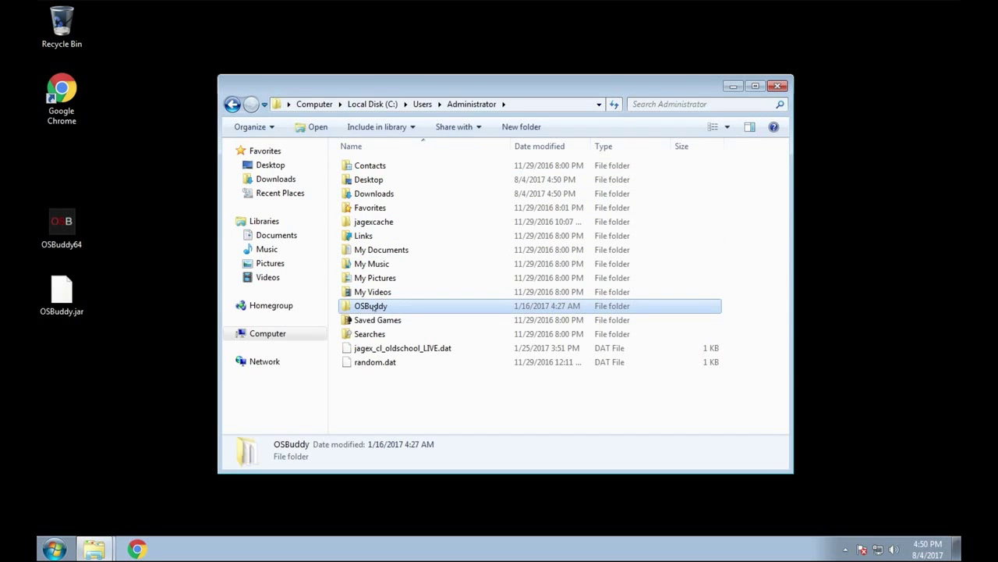
double_click(372, 307)
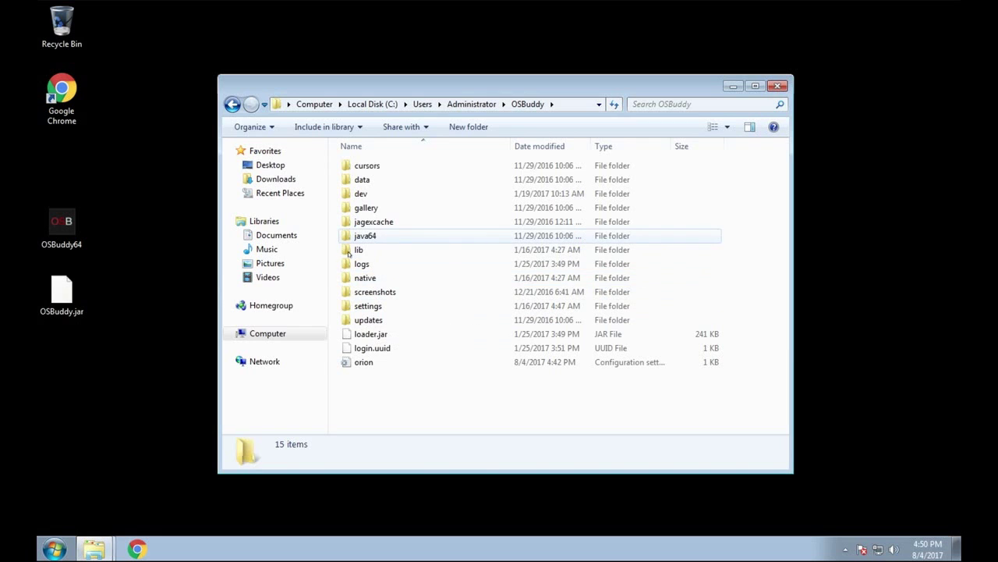
- Move OSBuddy64 and OSBuddy.jar together from the desktop into the OSBuddy folder
left_click_drag(123, 381, 425, 394)
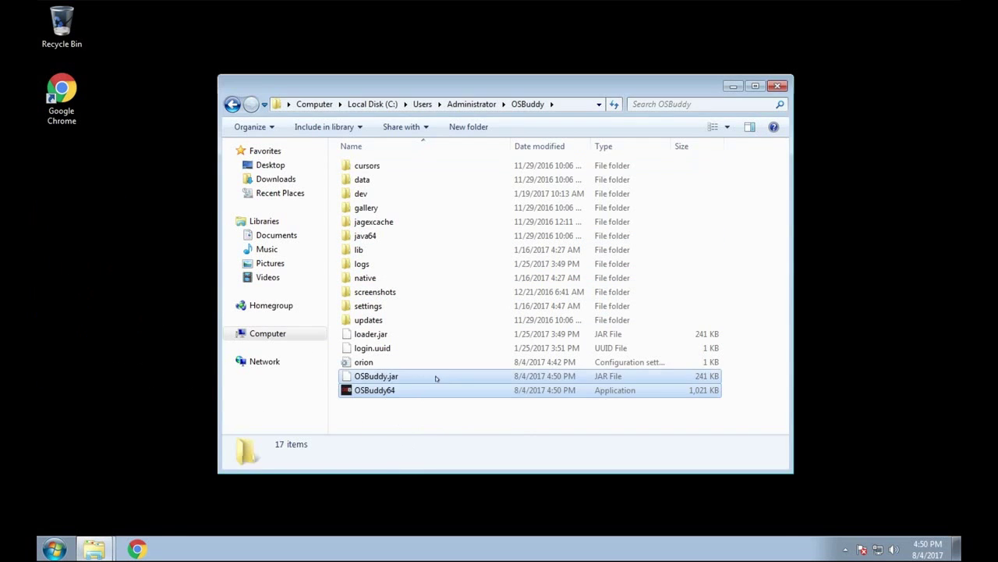
left_click(388, 380)
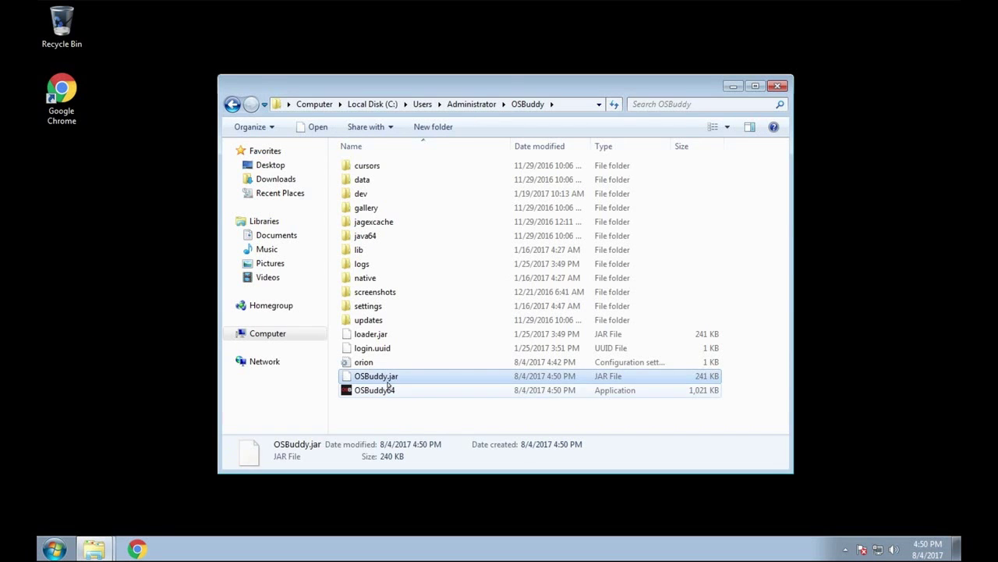
left_click(388, 387)
left_click(390, 405)
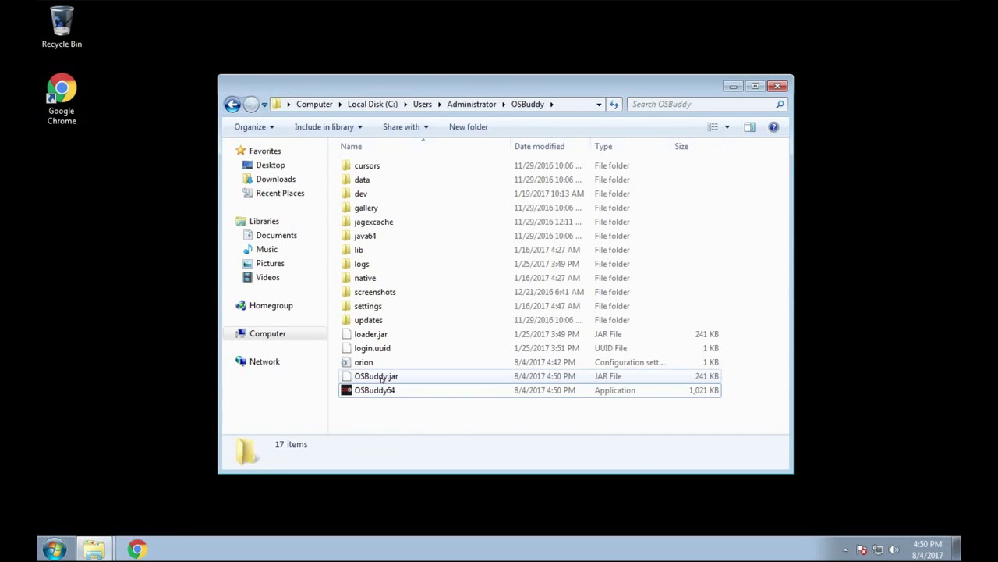
- Open Notepad and enter CD /d "%~dp0" plus a start java64\bin\javaw.exe line with -Xmx2048m -Xss4m -Xincgc and further options, ending in -jar OSBuddy.jar
left_click(56, 550)
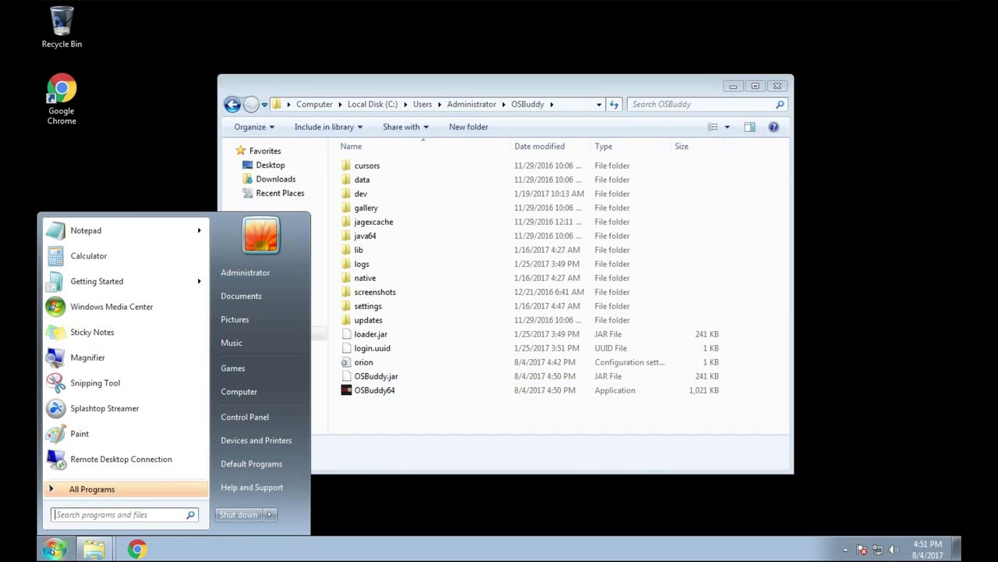
type("notepad")
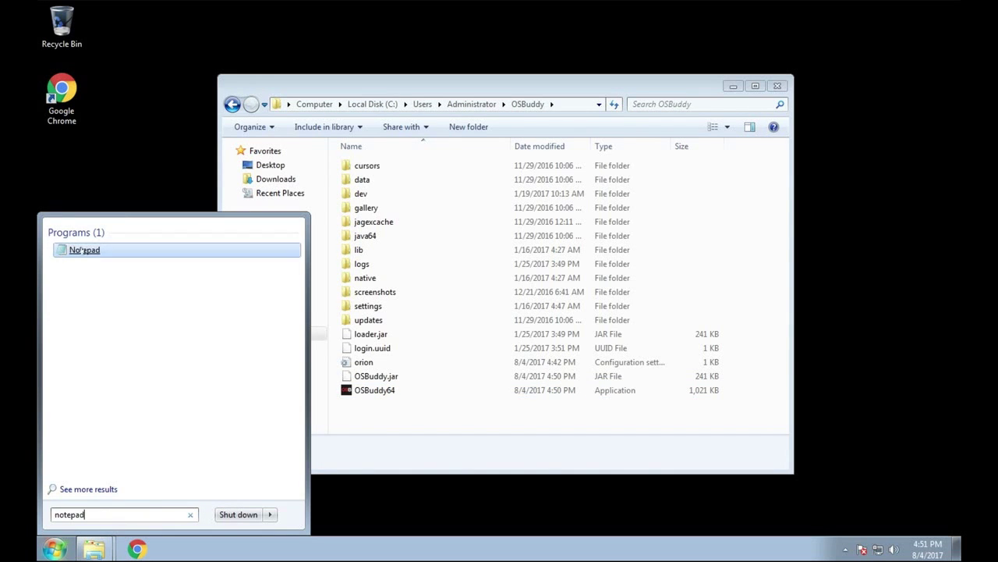
left_click(82, 249)
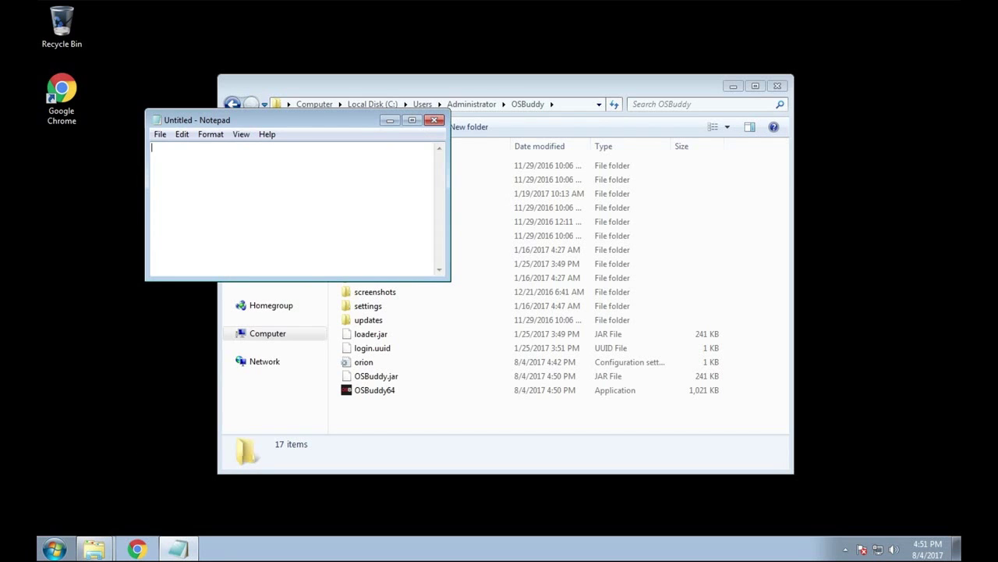
type("CD /d \"%~dp0\" start java64\\bin\\javaw.exe -Xmx2048m -Xss4m -Xincgc -XX:+UseConcMarkSweepGC -XX:CompileThreshold=1500 -XX:+UseParNewGC -XX:+CMSClassUnloadingEnabled -Dsun.java2d.noddraw=true -Ddeveloper=null -Dnofork=true -Dpreview=null -jar OSBuddy.jar")
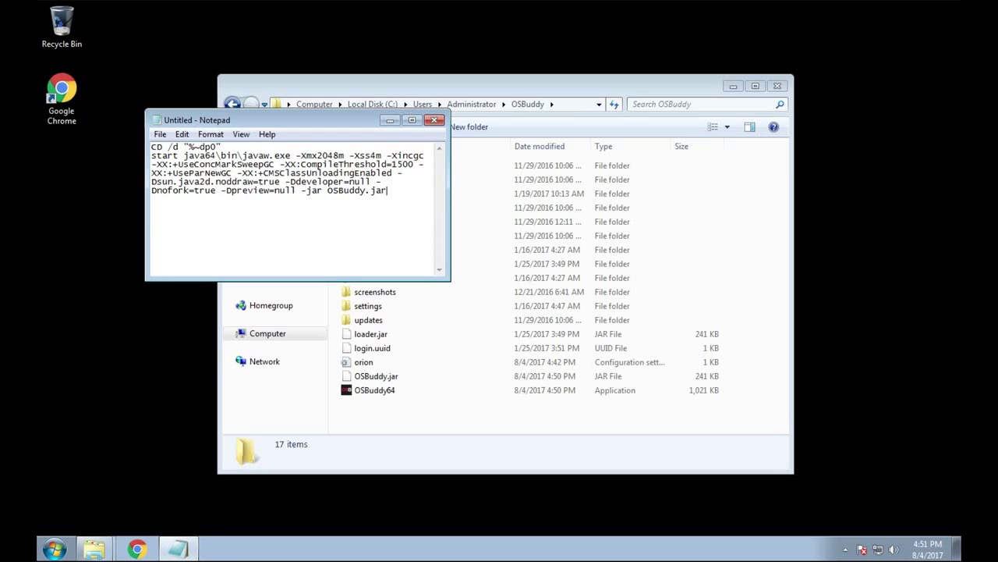
- Start saving the script under a new name, with file type All Files and Users\Administrator\OSBuddy on Local Disk (C:) as the destination
left_click(160, 134)
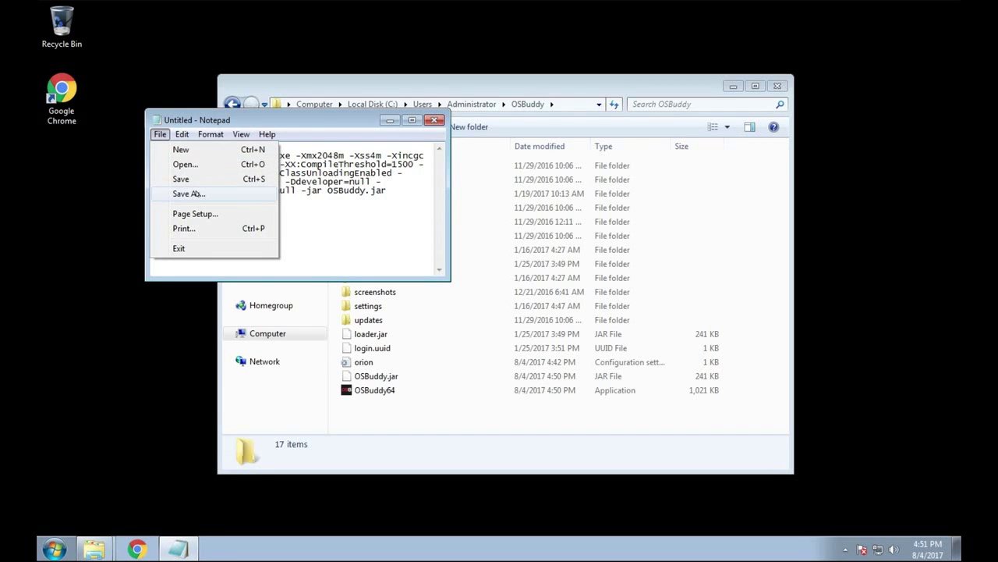
left_click(201, 195)
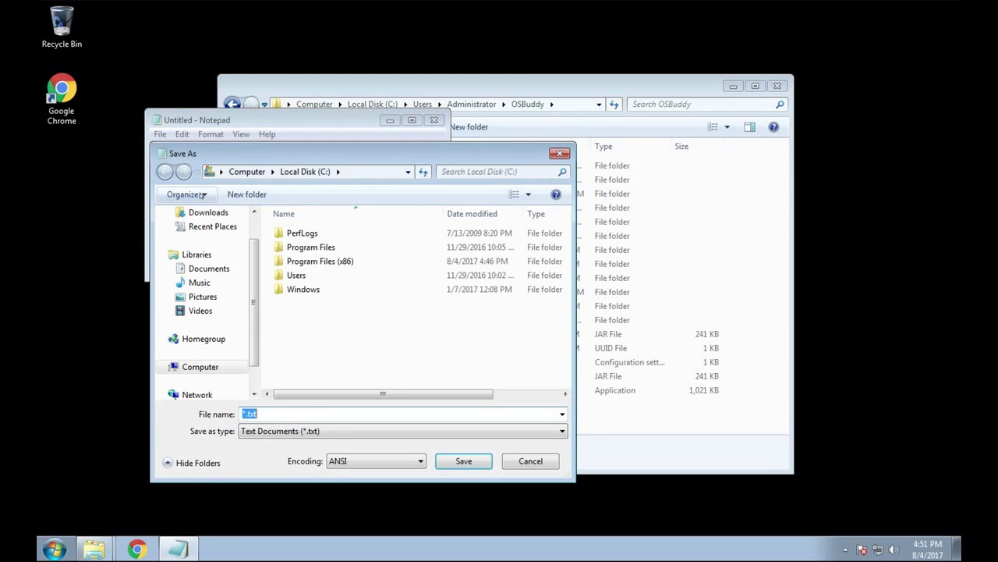
left_click(286, 431)
left_click(264, 454)
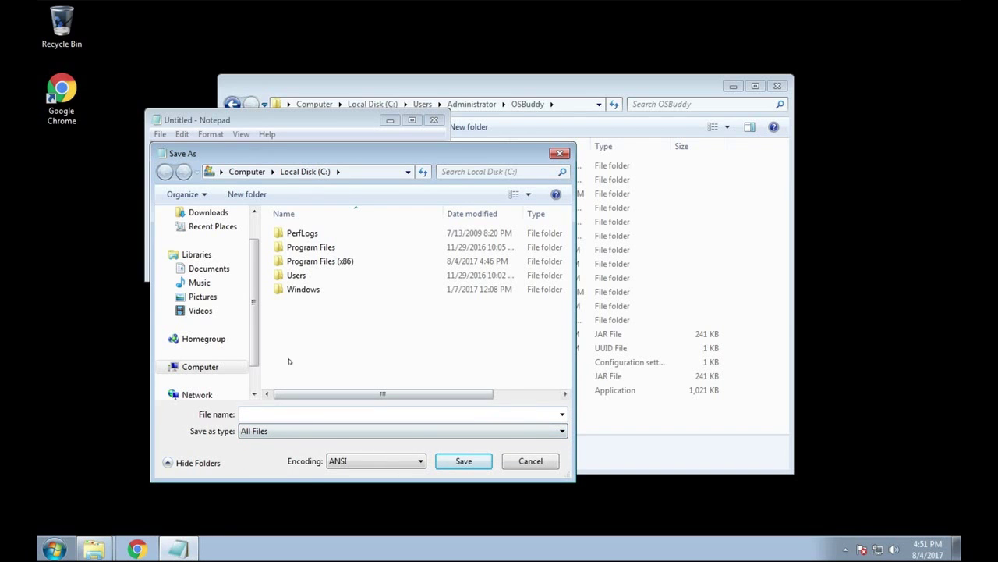
double_click(303, 279)
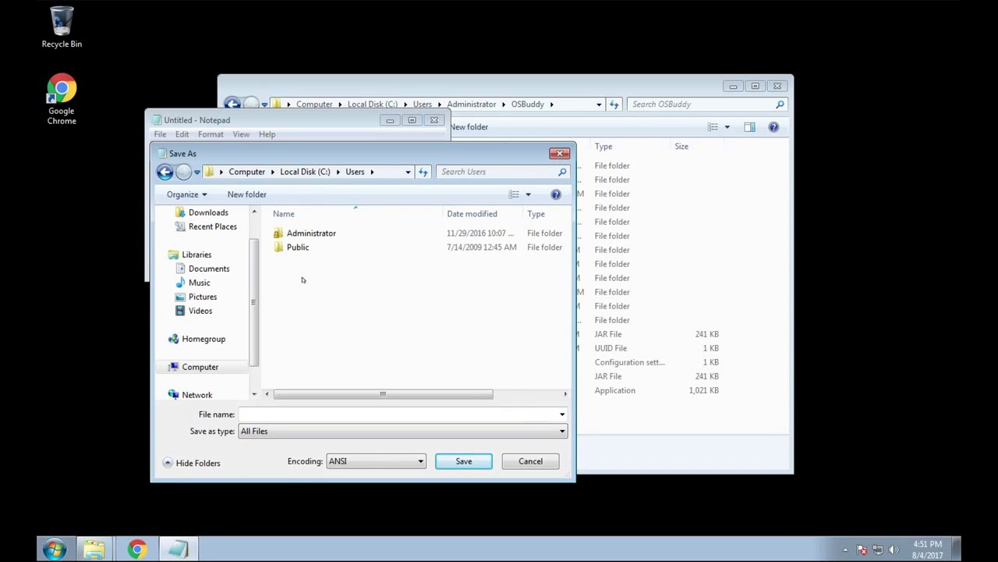
left_click(291, 232)
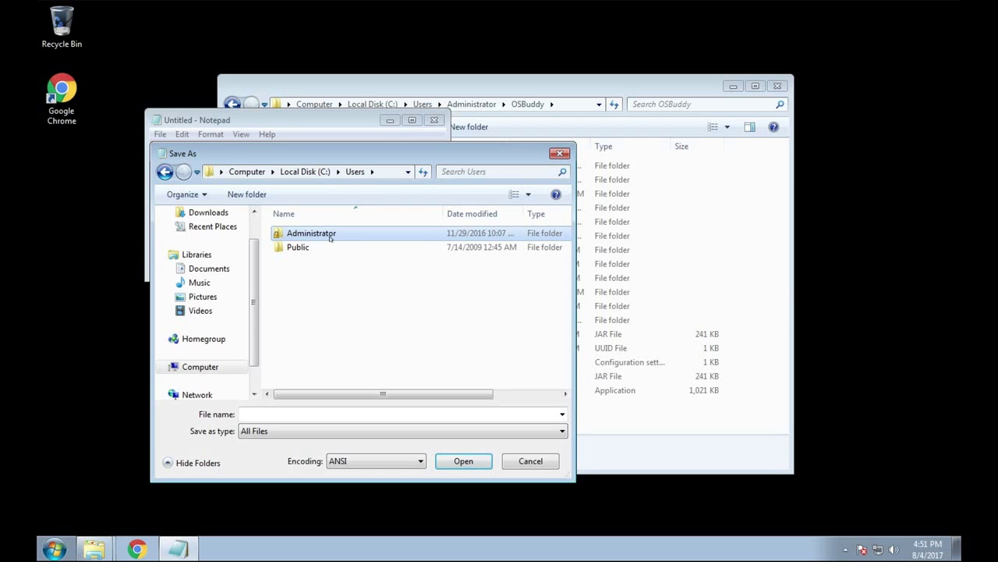
double_click(311, 233)
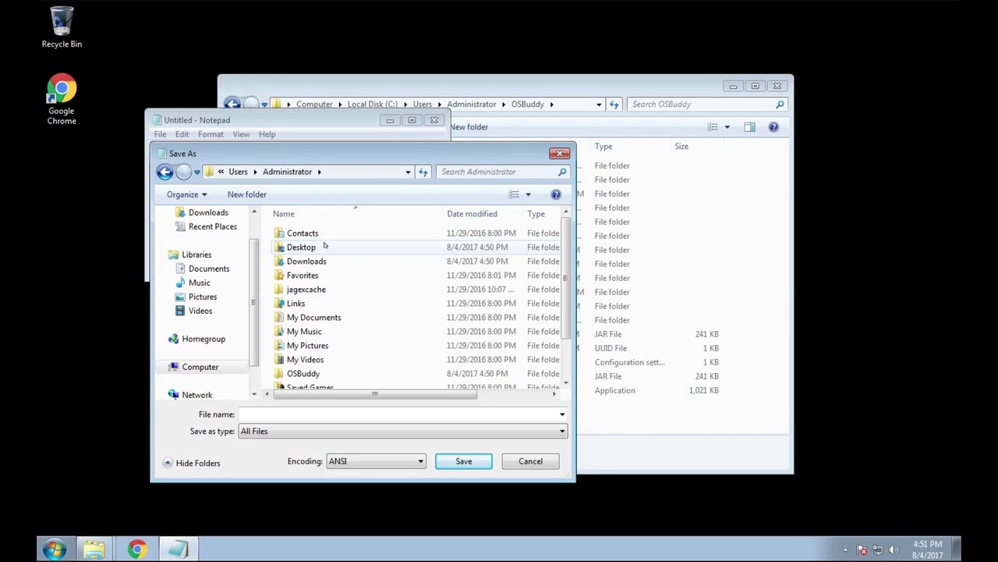
double_click(304, 375)
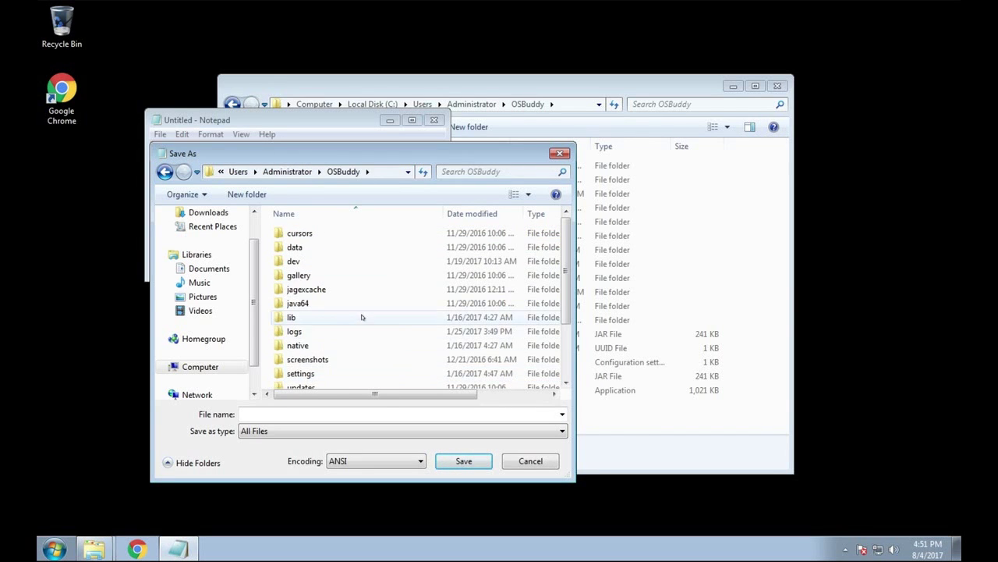
scroll(563, 301, "down", 2)
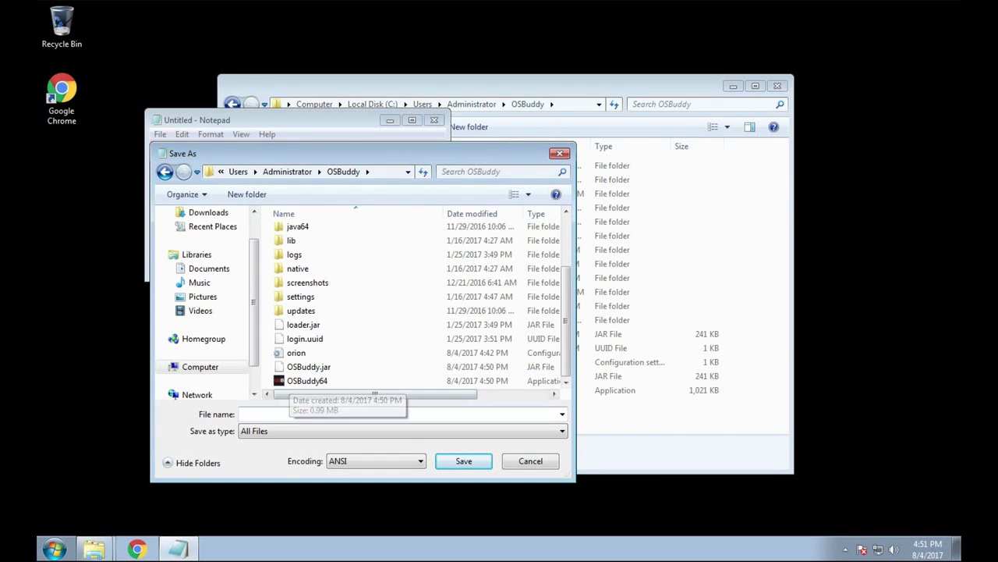
- Save the script as OSBuddy.cmd in the OSBuddy folder and close Notepad
left_click(371, 414)
type("OS")
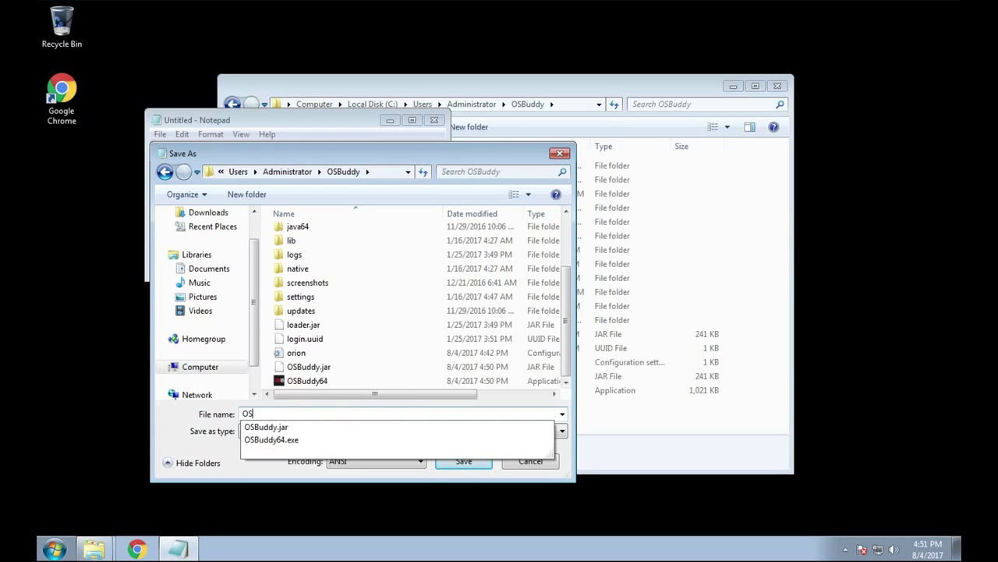
type("Buddy.c")
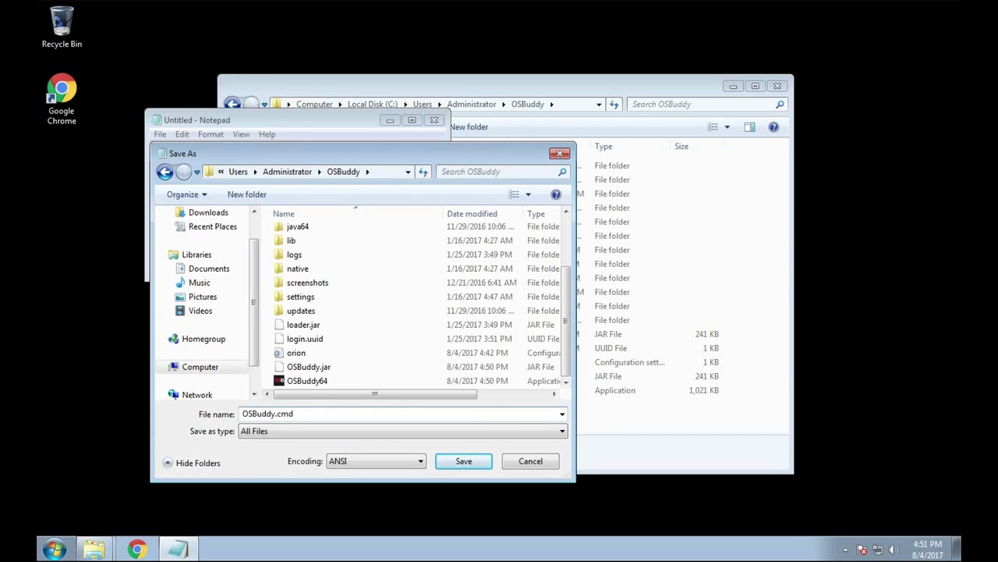
type("md")
key("shift+Left")
key("shift+Left")
key("shift+Left")
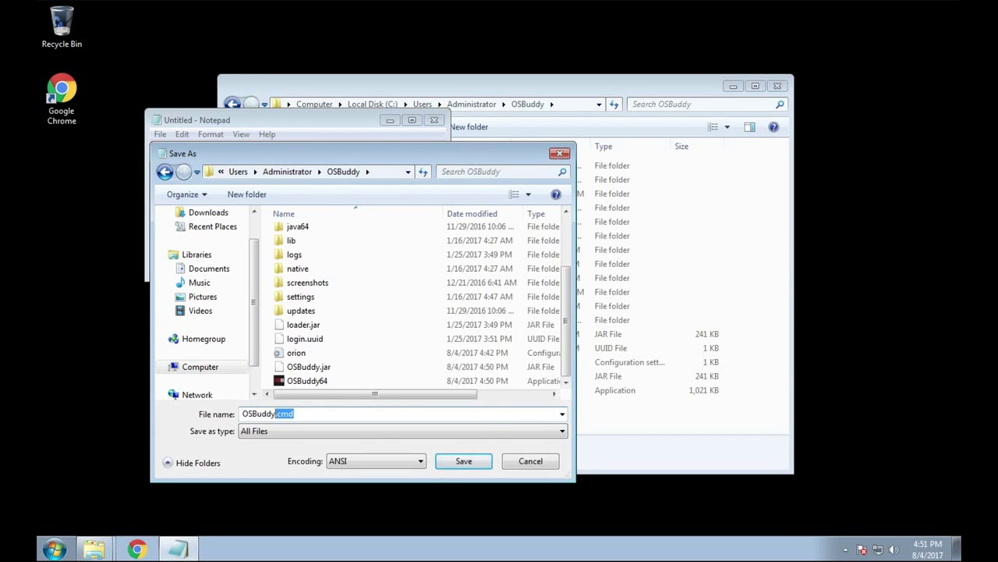
left_click(461, 460)
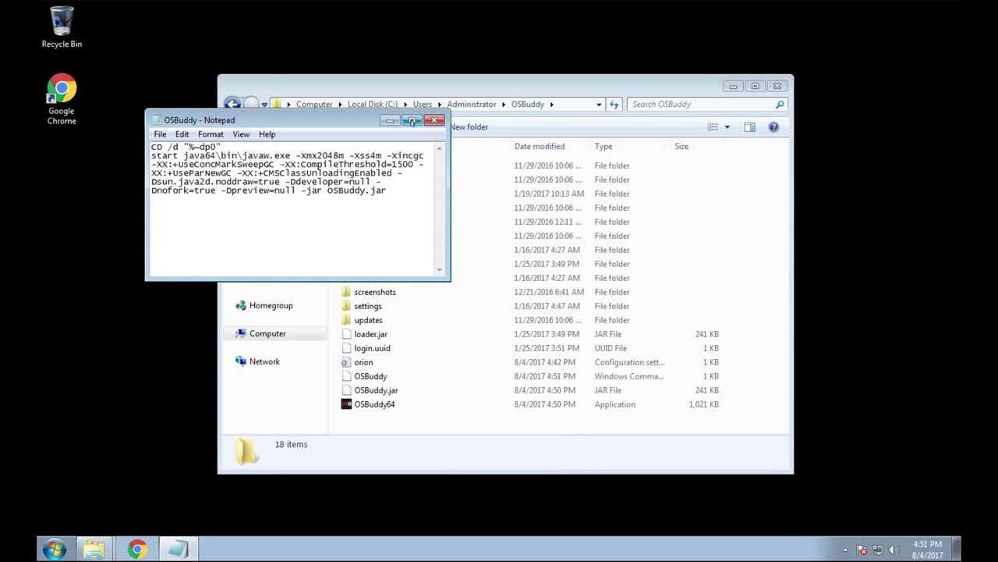
left_click(434, 120)
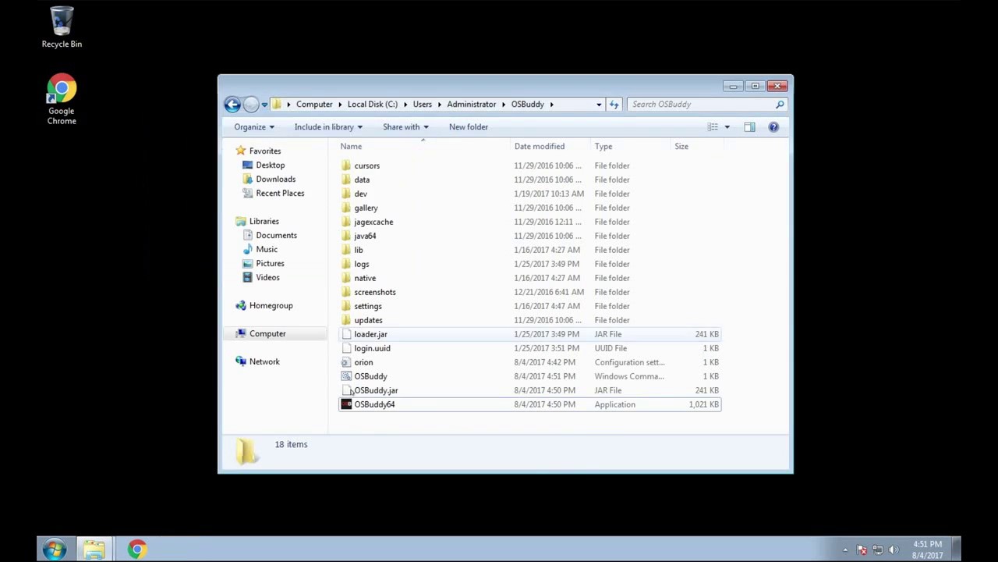
- Create a shortcut to the OSBuddy command script inside the OSBuddy folder
left_click(371, 377)
left_click(383, 418)
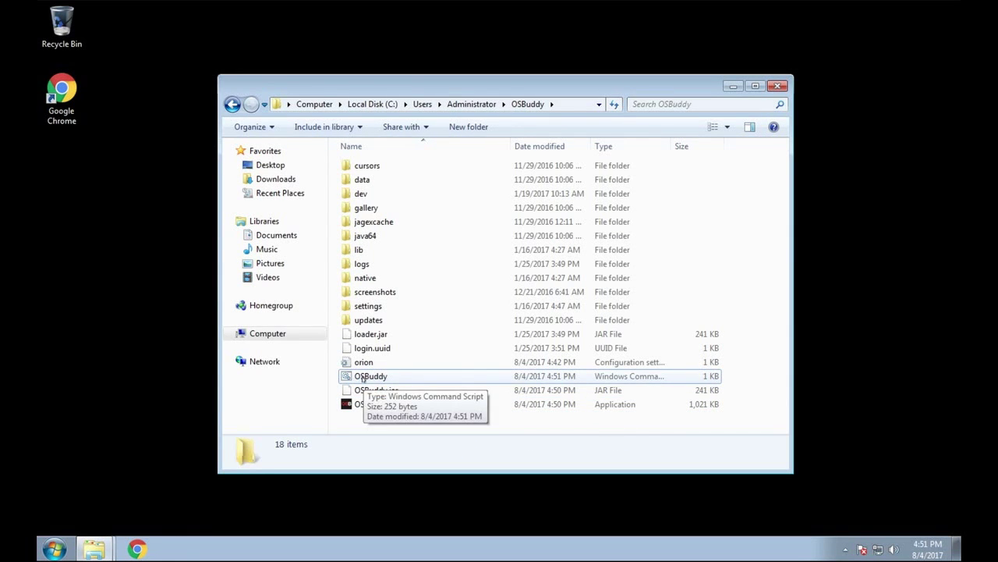
right_click(363, 378)
left_click(413, 319)
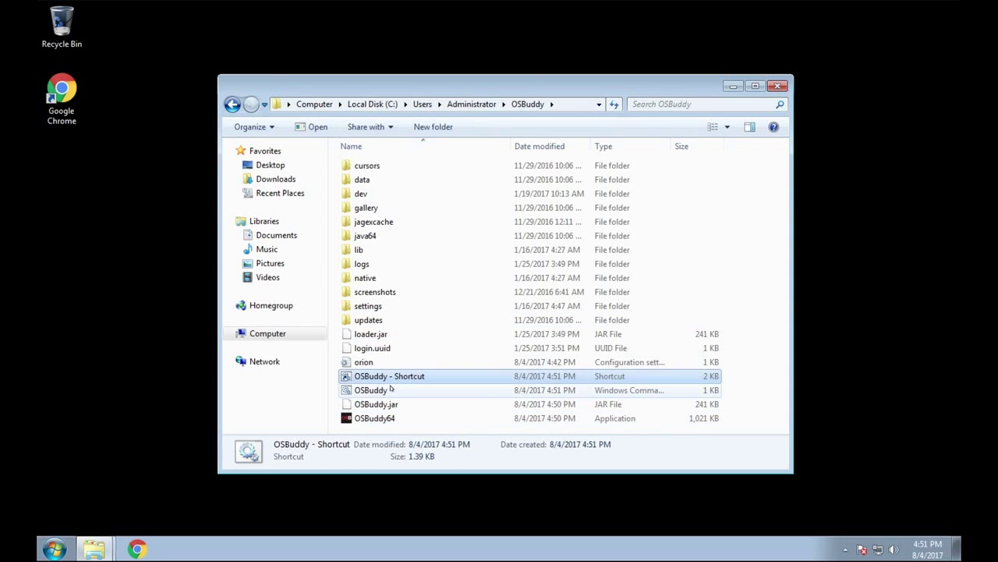
- Rename the new shortcut to OSBuddy and move it out of the folder onto the desktop
left_click(389, 376)
left_click_drag(388, 376, 481, 374)
key("BackSpace")
key("Return")
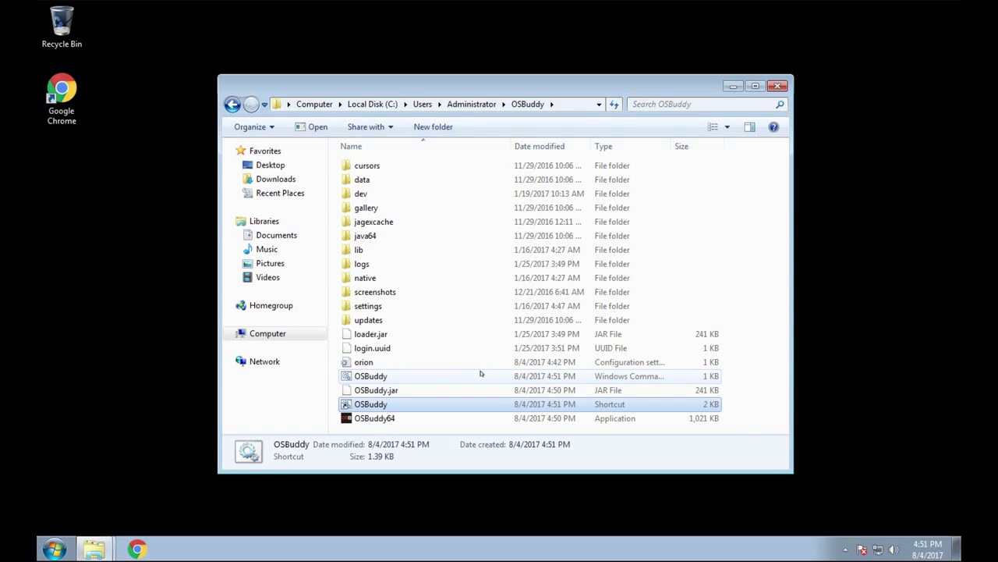
left_click_drag(375, 407, 117, 270)
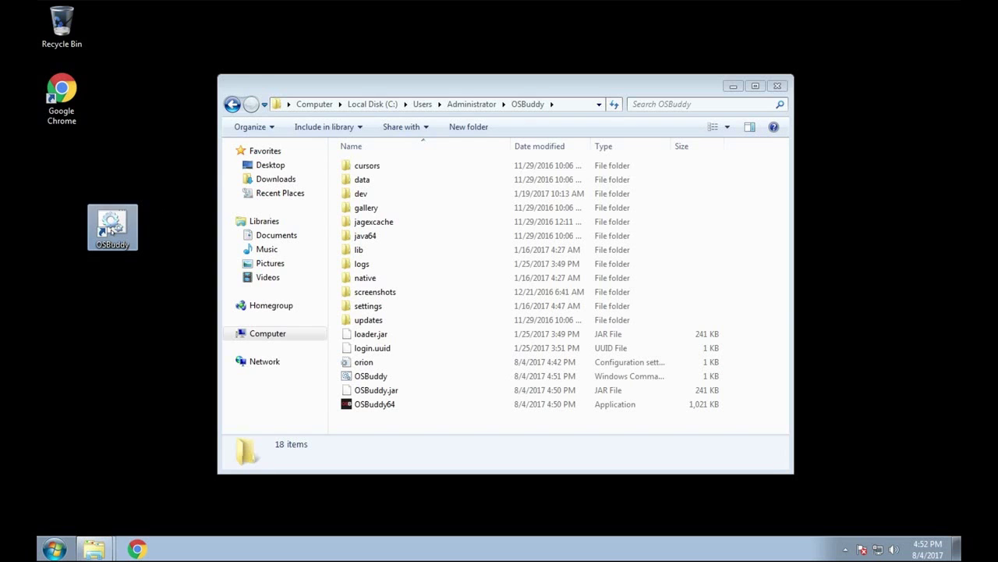
- Open the desktop shortcut's properties and prefix its target path with cmd /c and a space
right_click(113, 230)
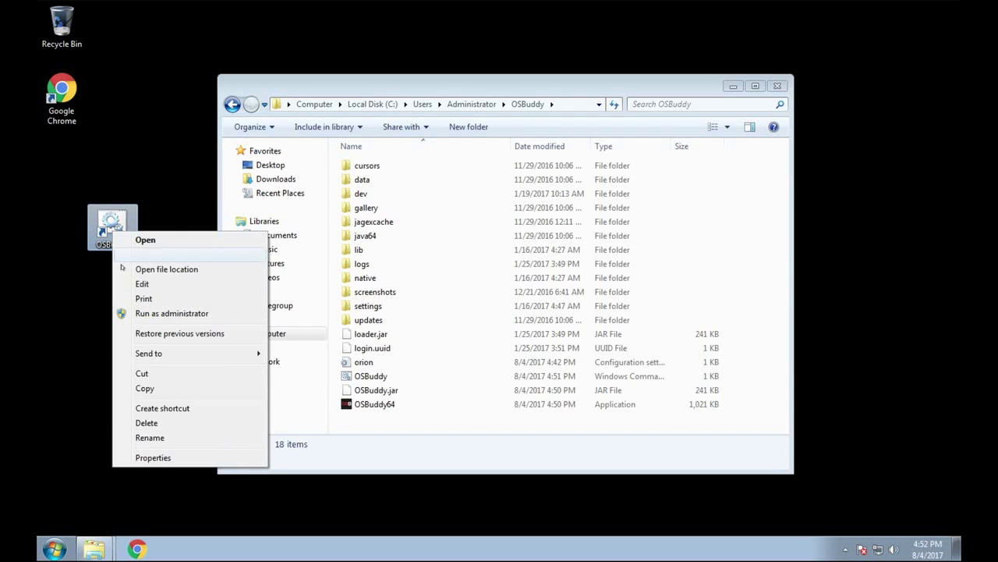
left_click(152, 458)
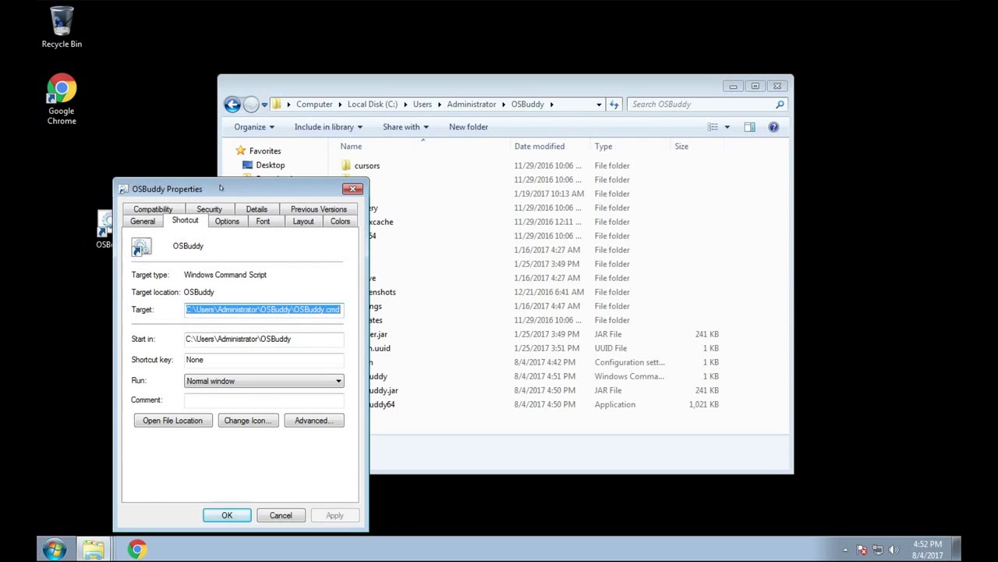
left_click_drag(221, 188, 289, 167)
left_click(255, 289)
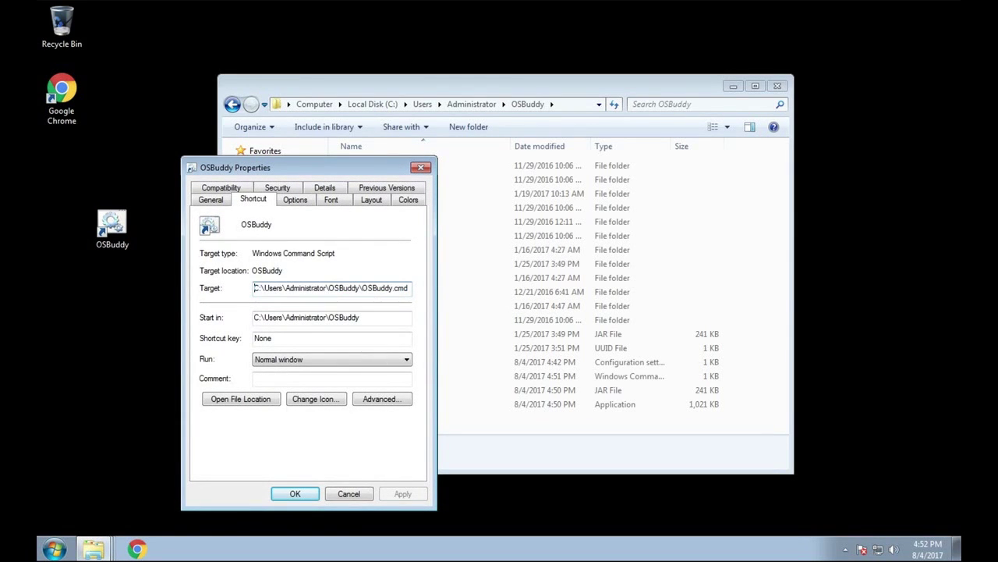
key("Home")
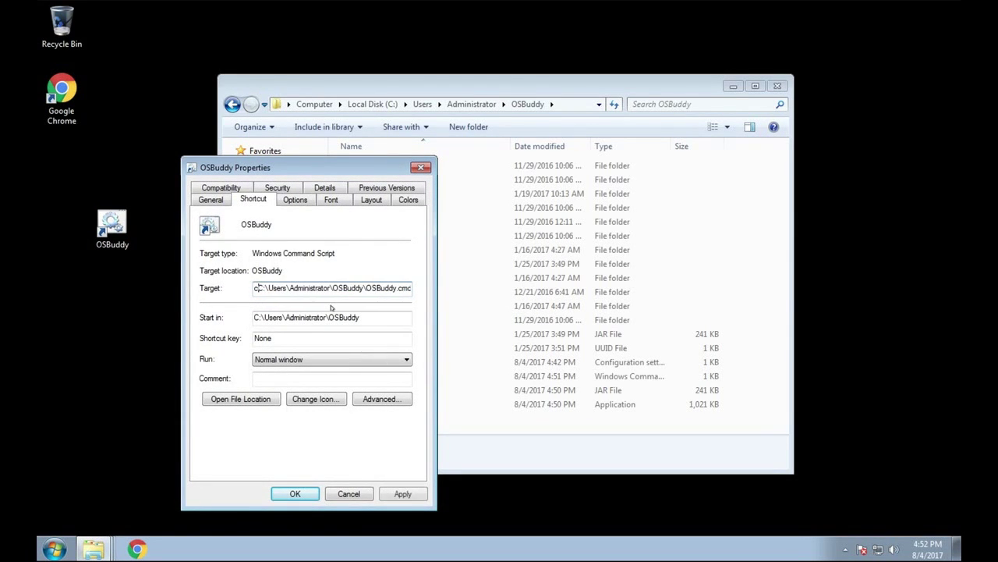
type("cms")
key("BackSpace")
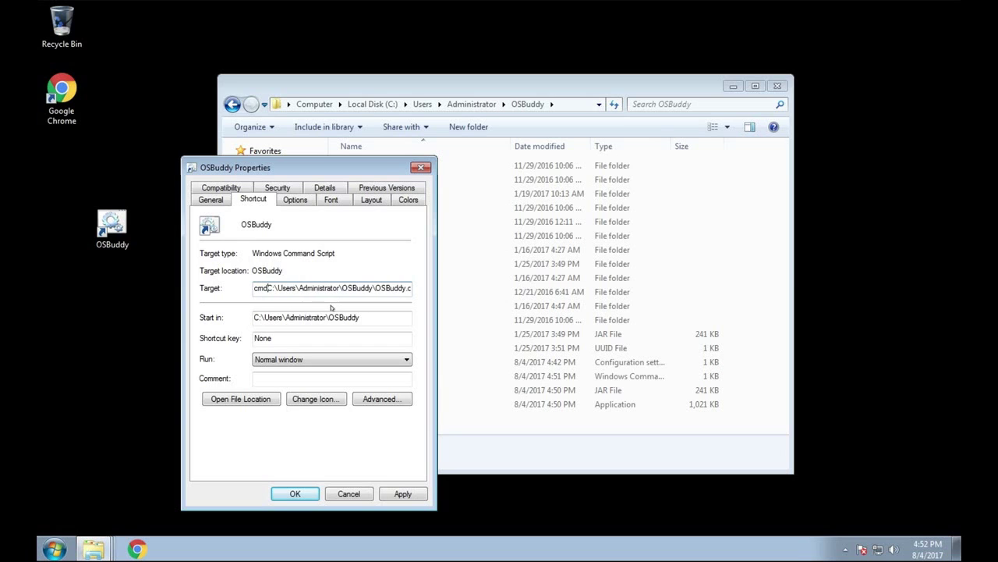
type("d /c")
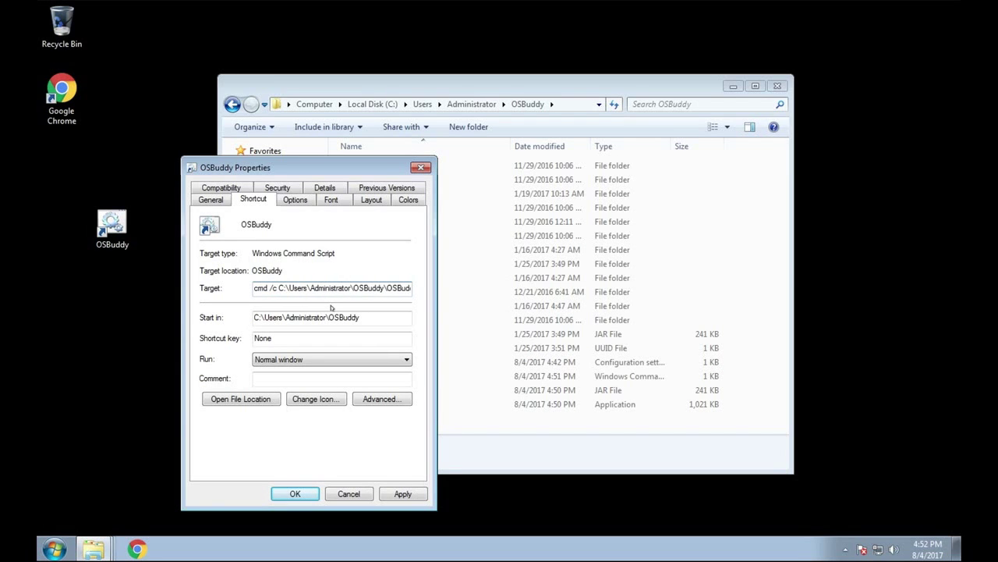
left_click_drag(279, 288, 254, 288)
left_click(298, 289)
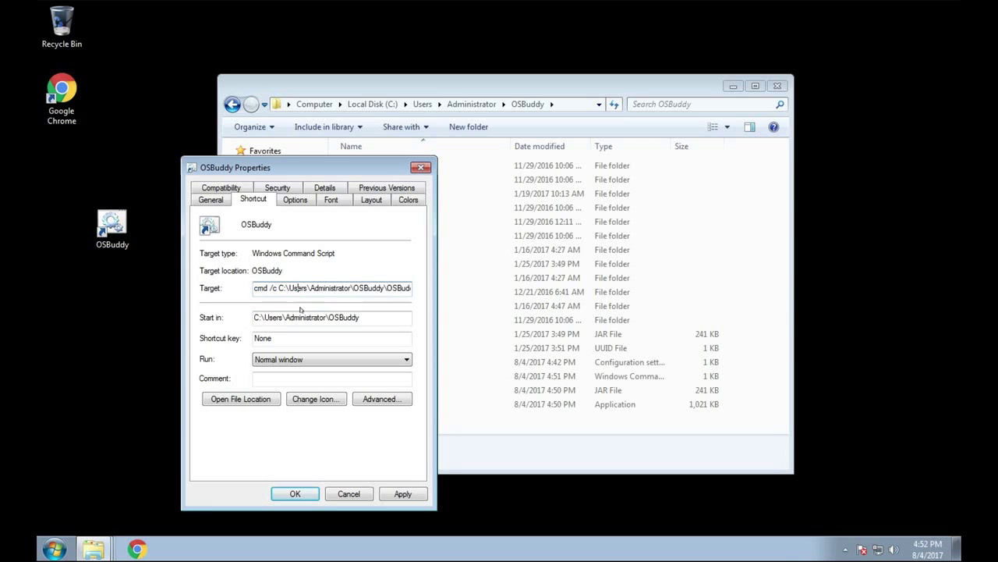
- Start changing the OSBuddy shortcut's icon and browse to the C:\Users\Administrator\OSBuddy folder for the icon file
left_click(315, 398)
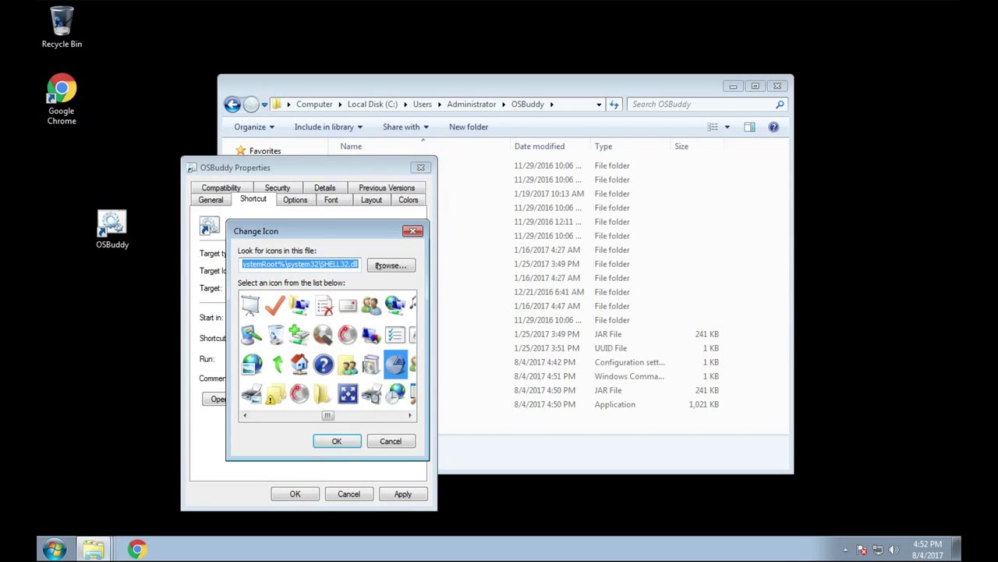
left_click(390, 265)
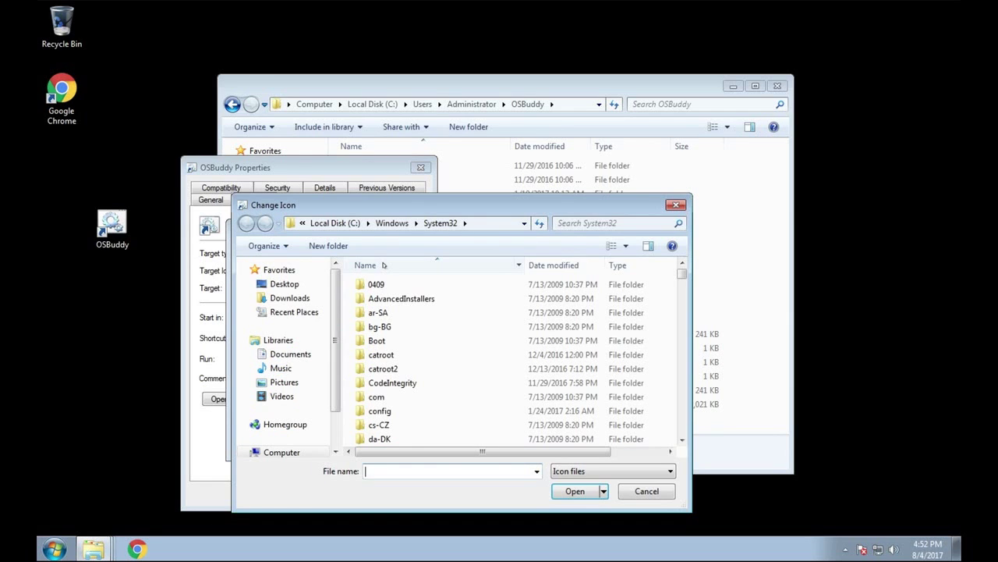
left_click_drag(385, 204, 492, 180)
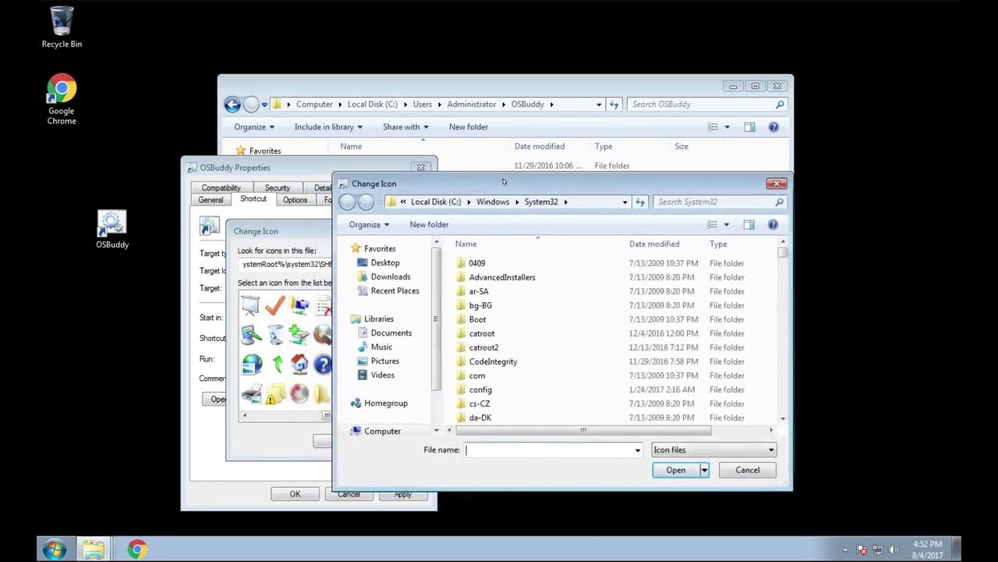
scroll(433, 336, "down", 1)
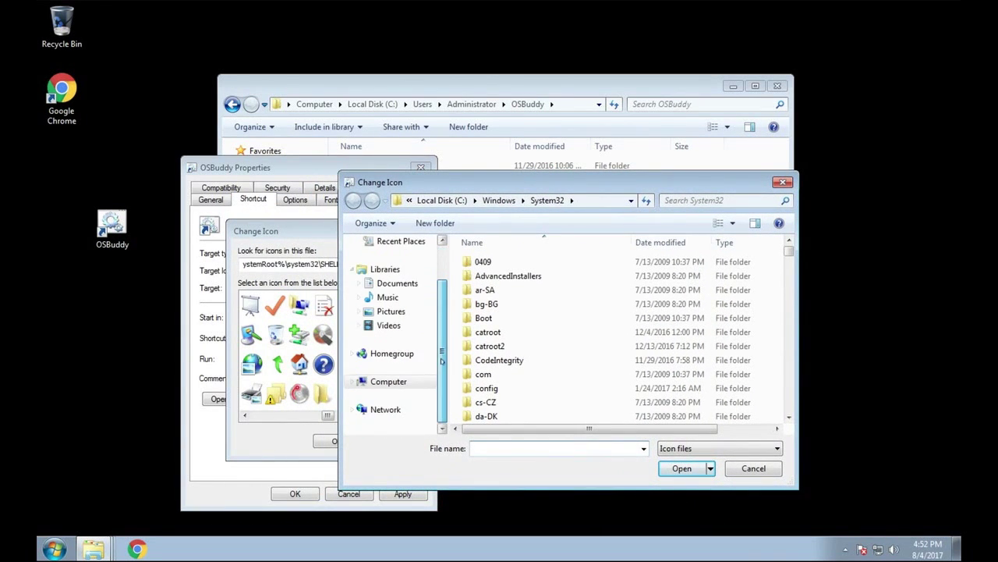
left_click(371, 380)
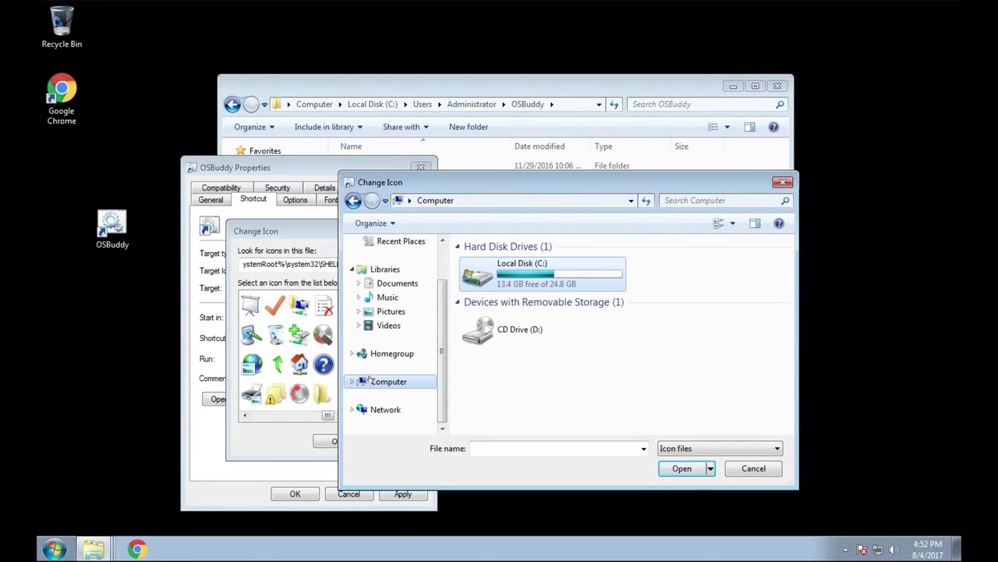
double_click(515, 275)
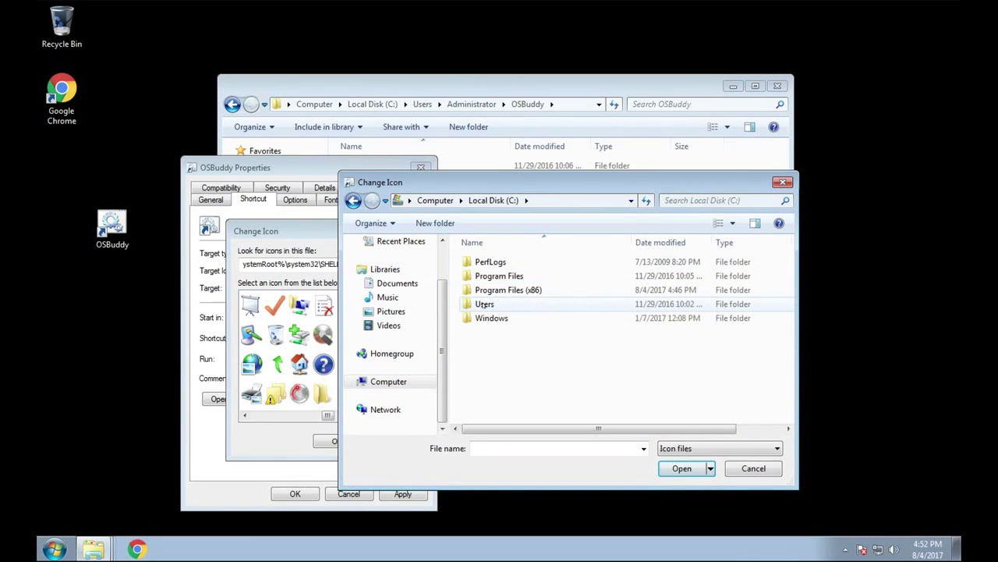
double_click(485, 304)
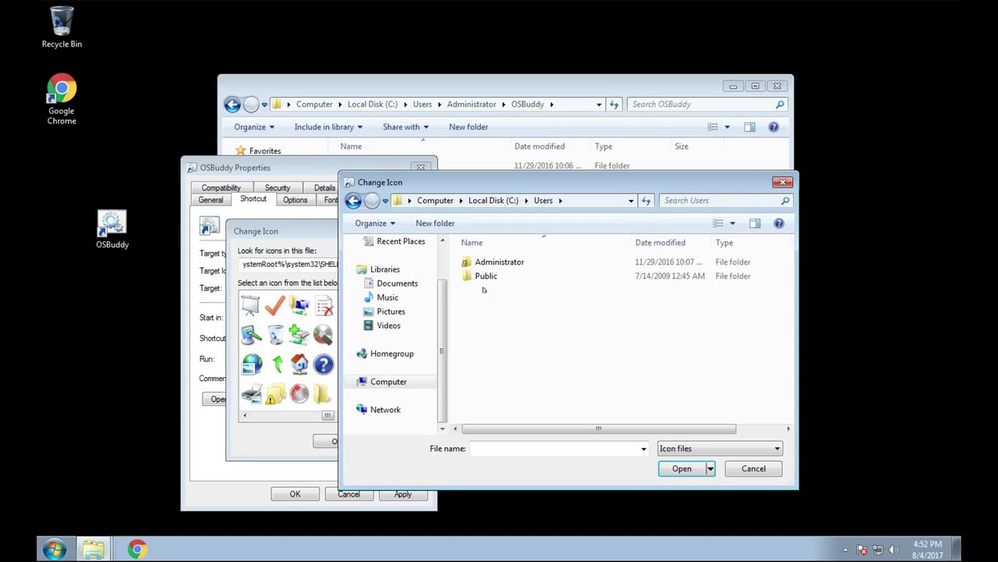
double_click(500, 262)
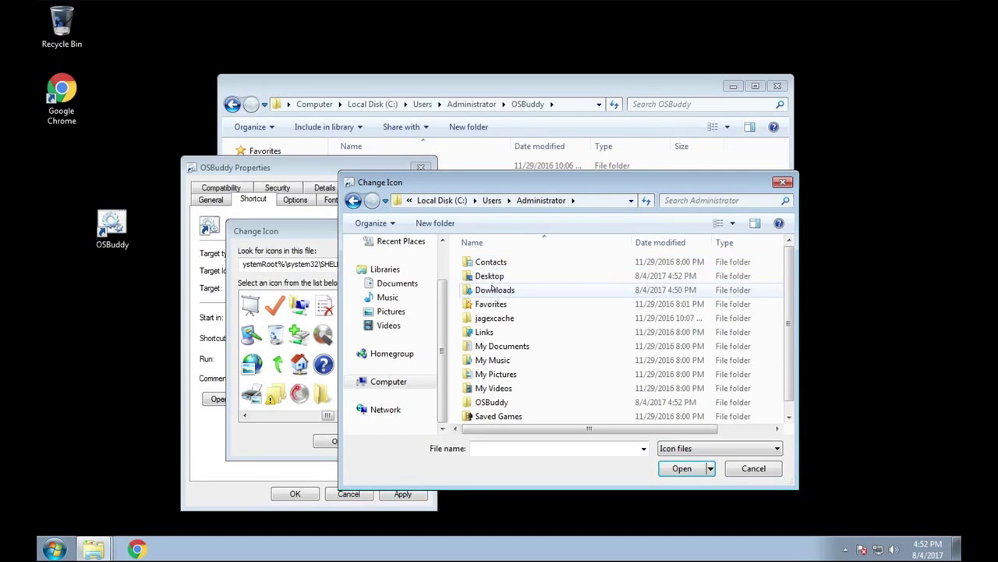
double_click(488, 402)
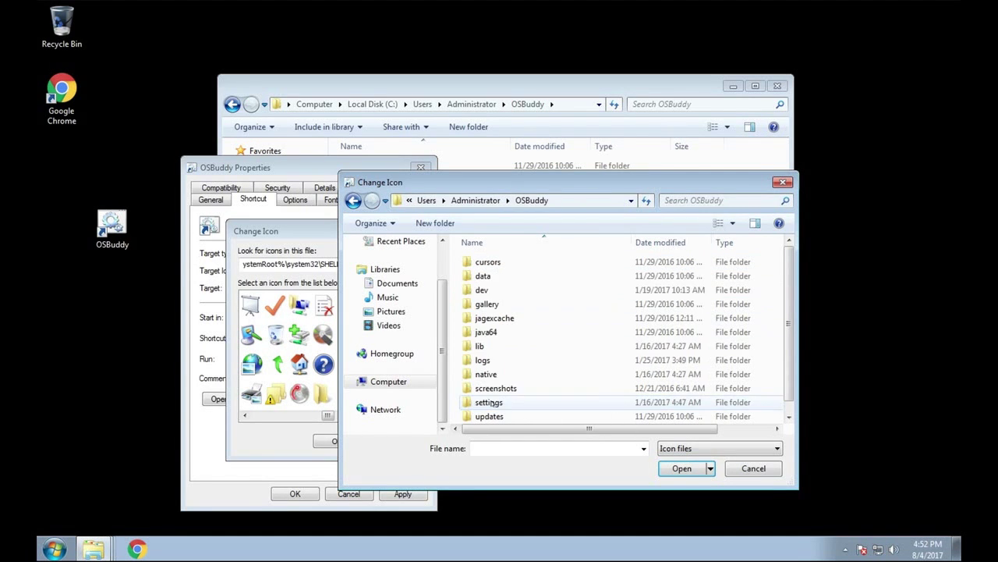
- Use the OSBuddy64 application's icon for the shortcut, then apply and close the shortcut's properties
scroll(732, 310, "down", 1)
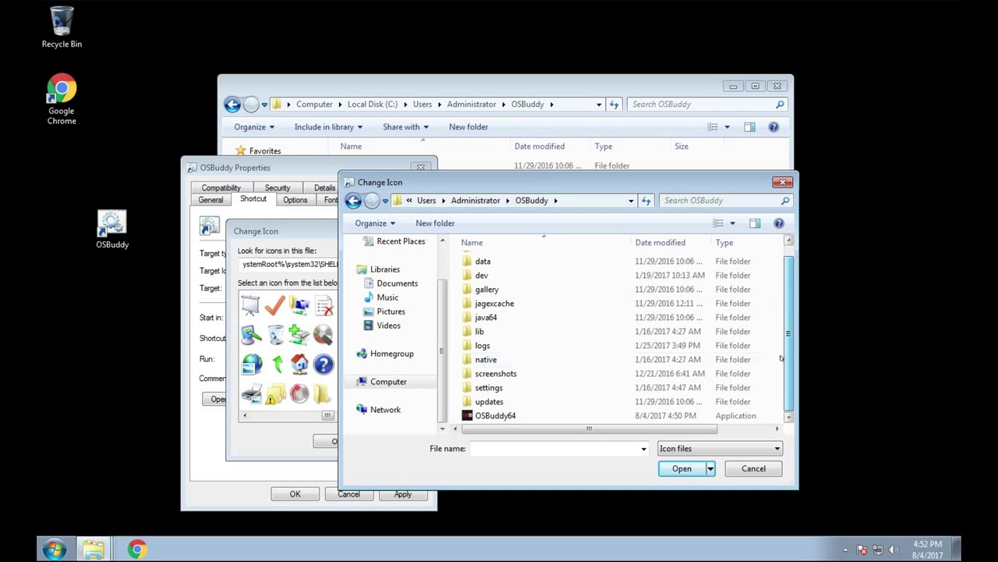
left_click(492, 416)
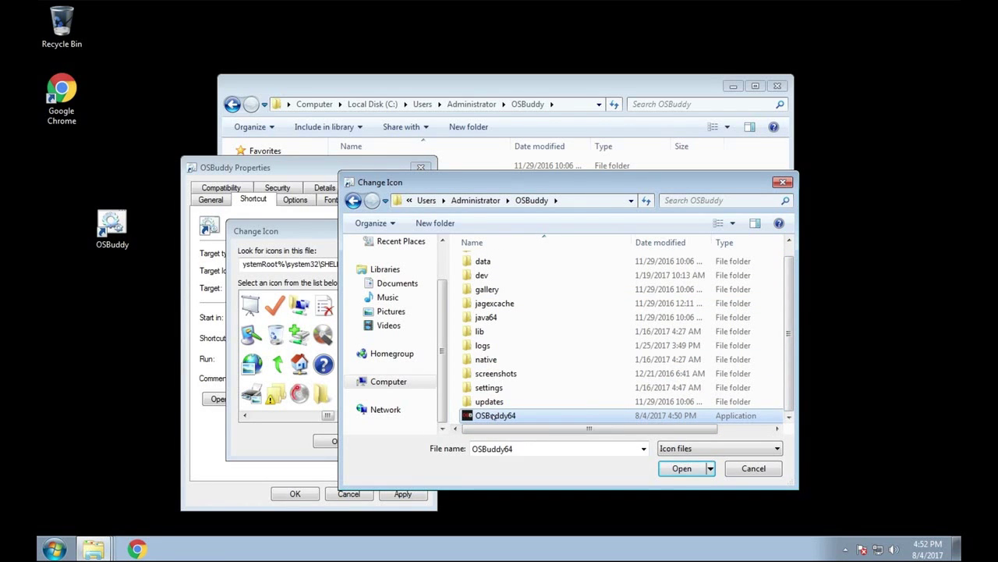
double_click(493, 415)
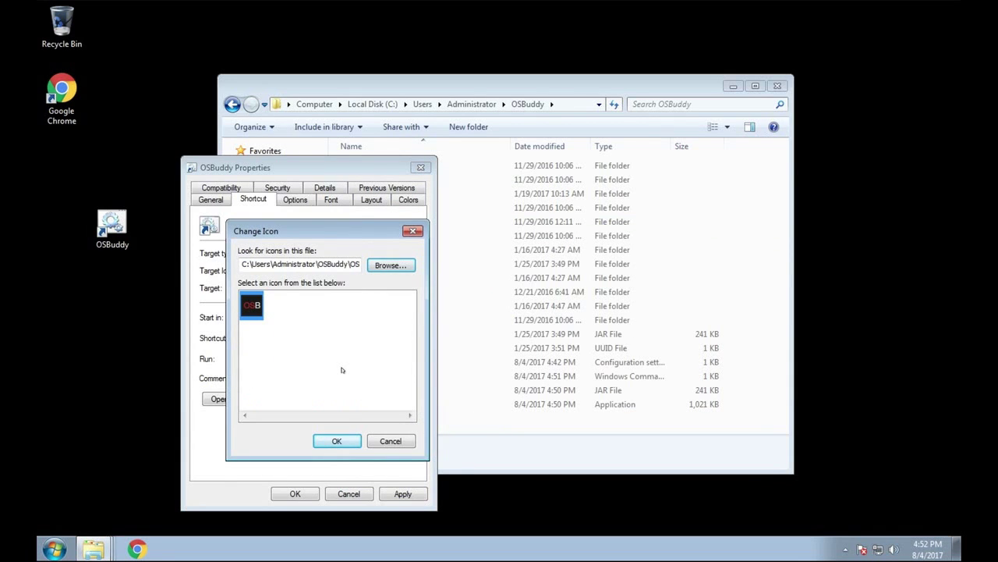
left_click(336, 441)
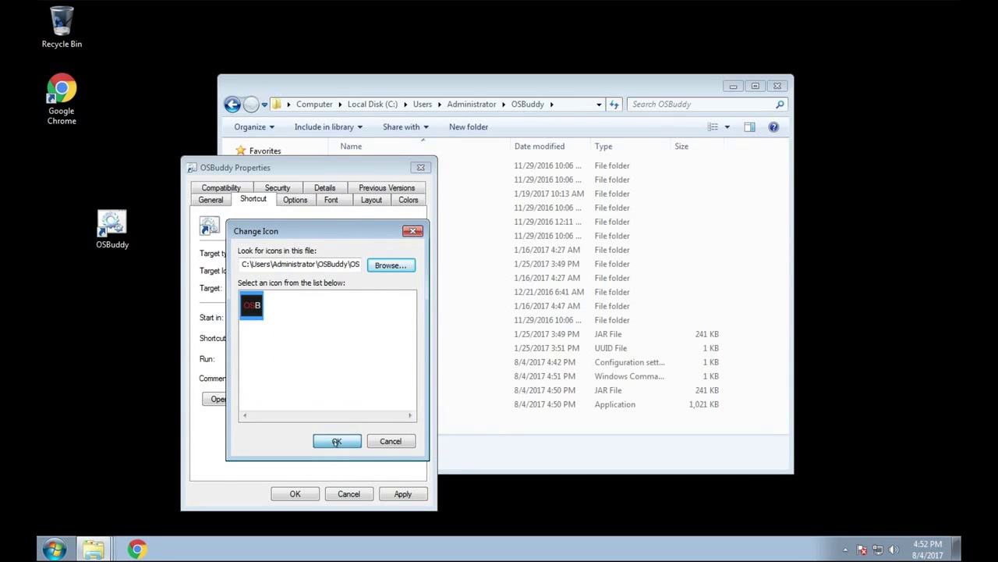
left_click(402, 494)
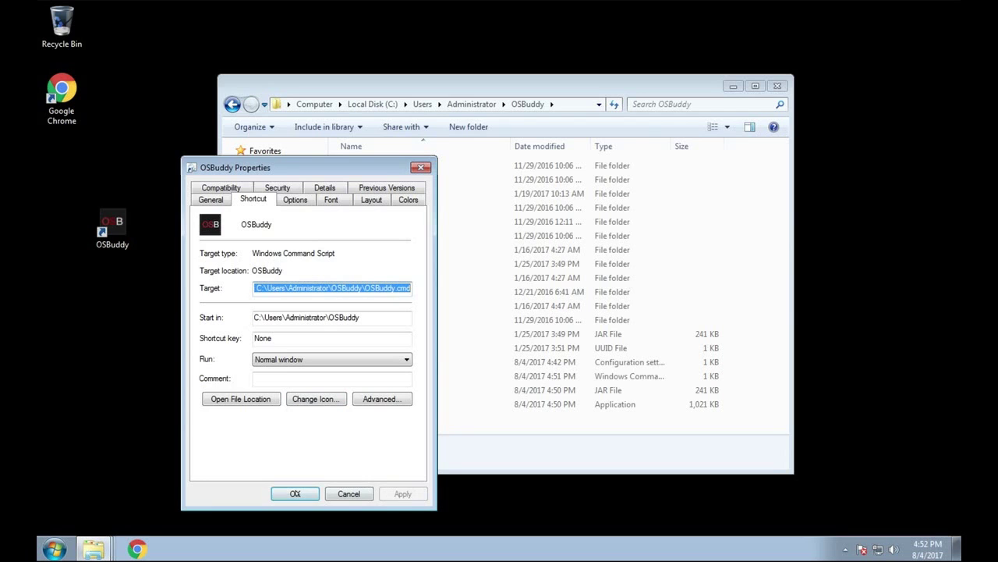
left_click(295, 493)
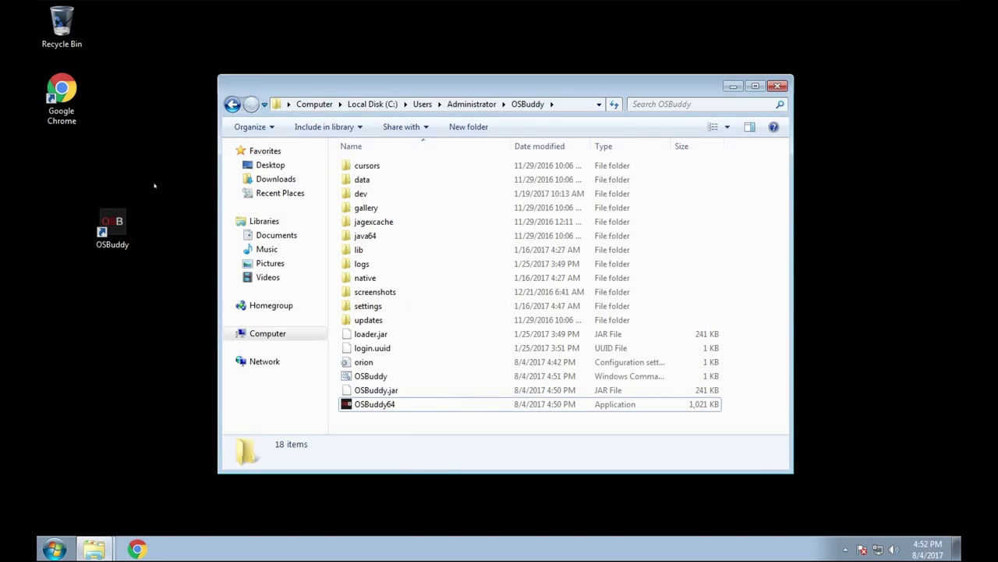
- Clear the OSBuddy folder window away from the desktop by closing it
left_click_drag(154, 185, 111, 345)
left_click(110, 347)
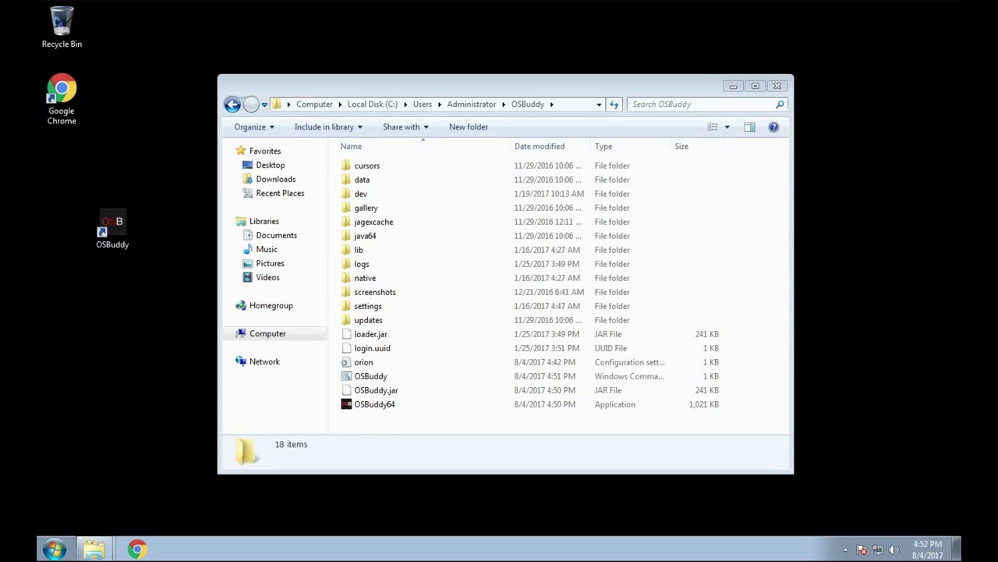
left_click_drag(593, 90, 754, 27)
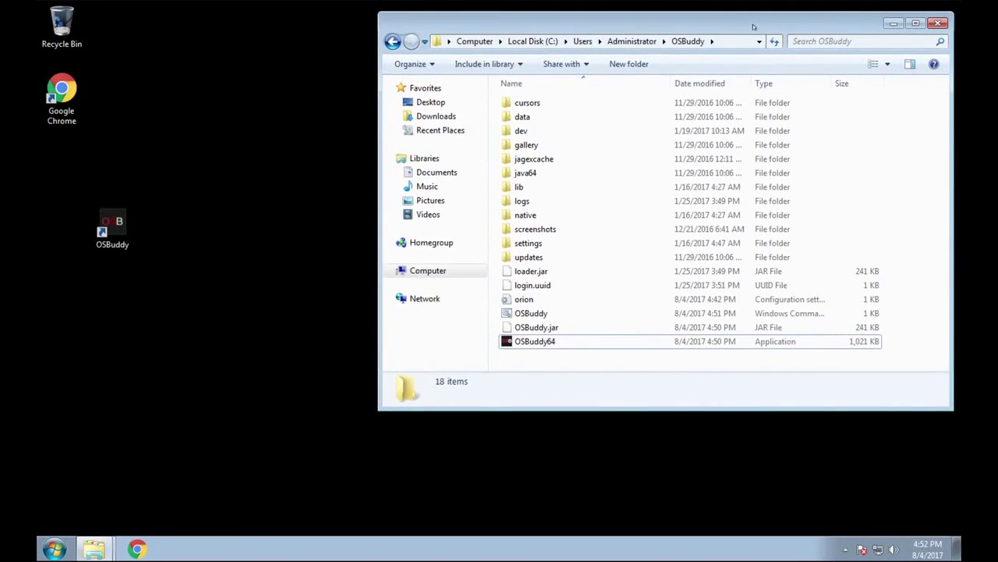
left_click(938, 24)
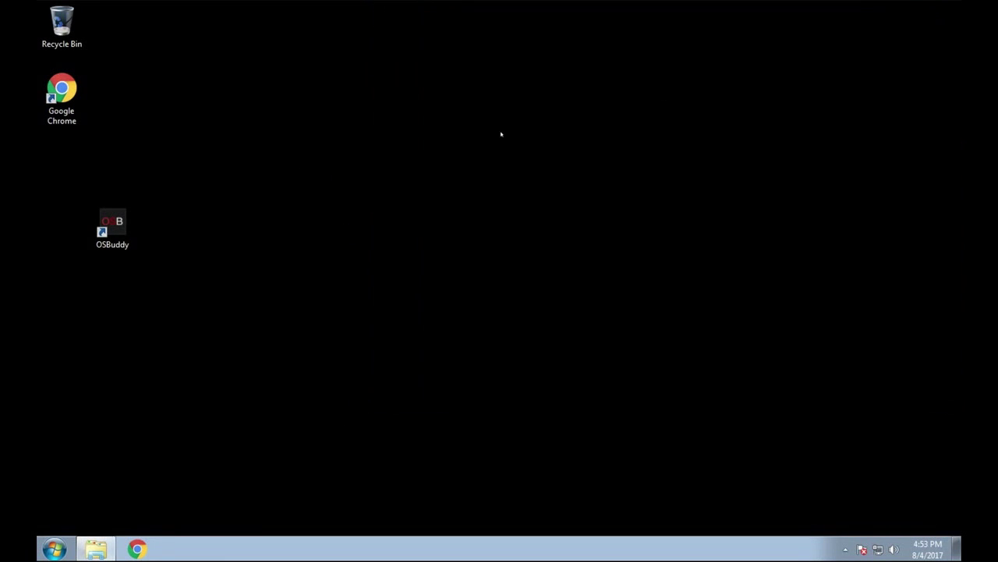
- Test the new desktop shortcut by launching OSBuddy from it, and close the login window
double_click(111, 233)
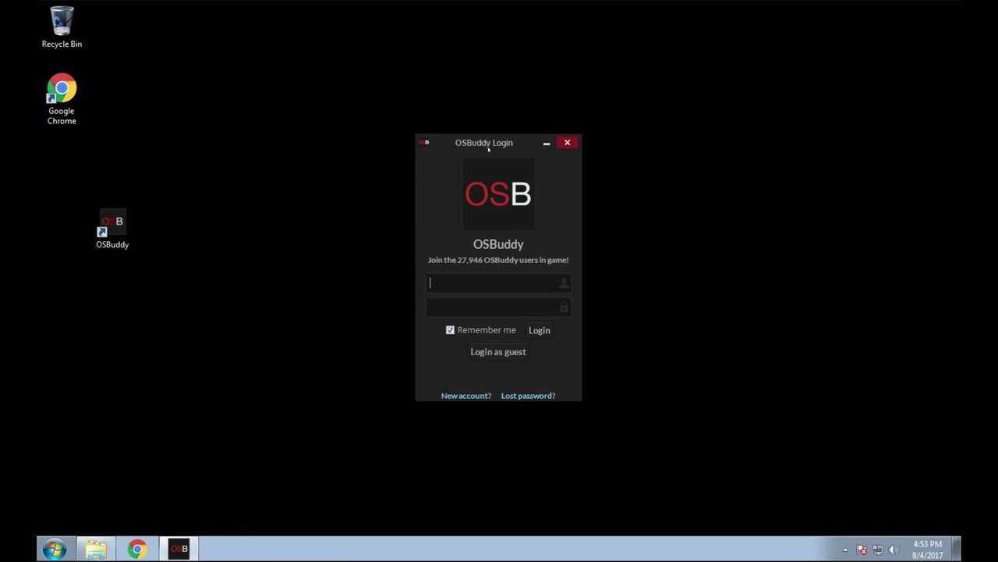
left_click(567, 142)
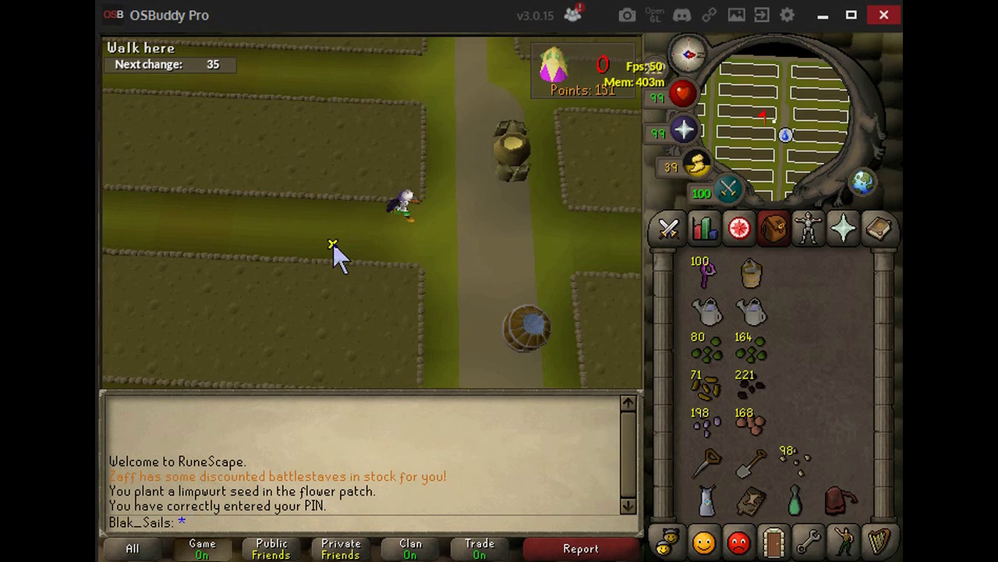
- Walk to the empty plot beside the dirt path, plant a Logavano seed in it and water the seedling
left_click(345, 239)
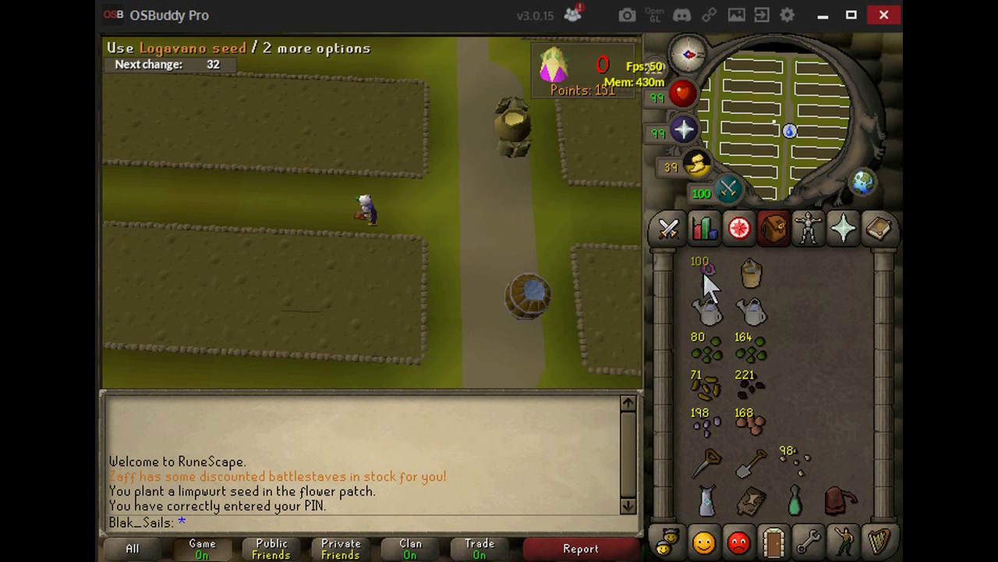
left_click(708, 285)
left_click(353, 287)
left_click(707, 309)
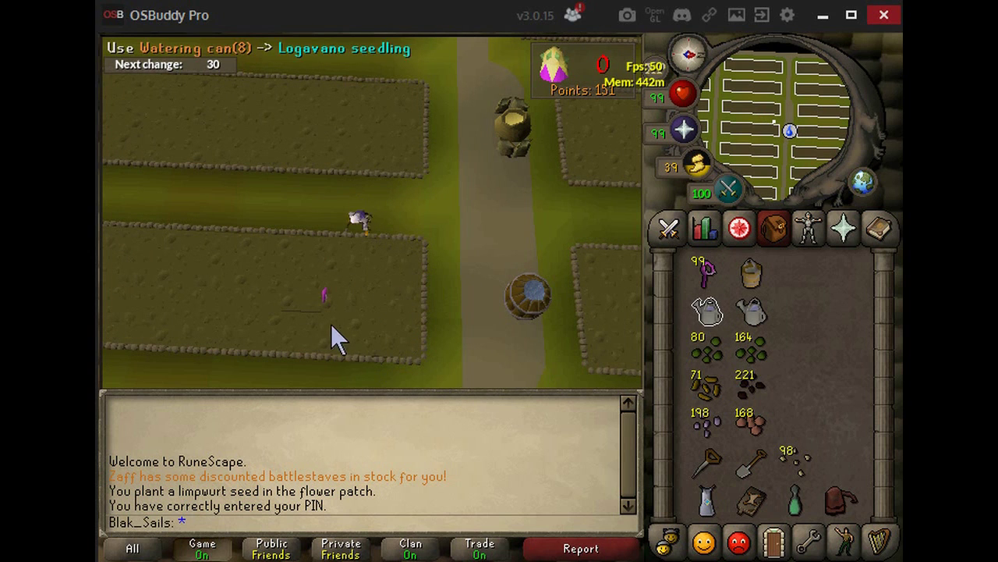
left_click(334, 337)
- Plant and water a second Logavano seed further along the same plot, and send the chat message "woops"
left_click(239, 234)
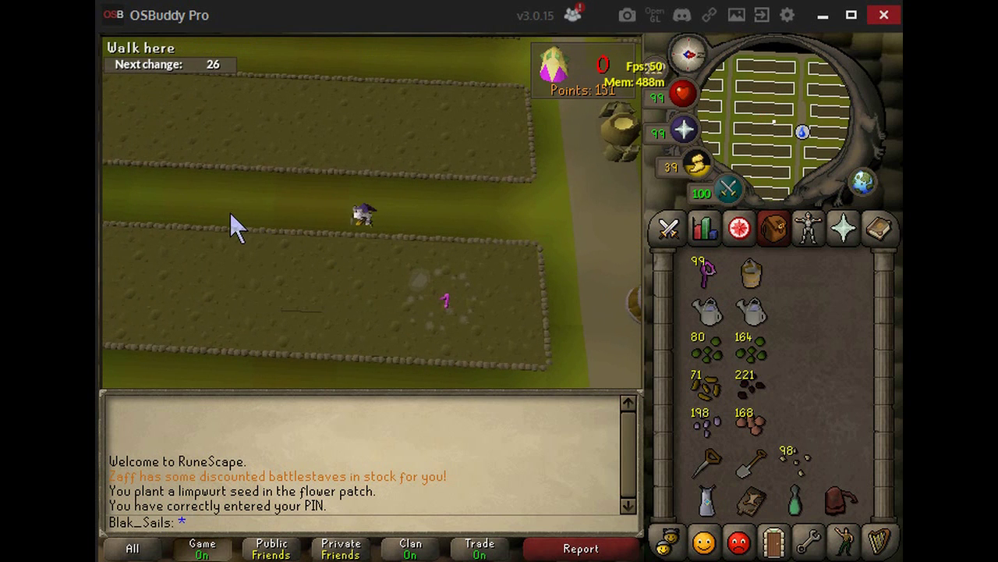
left_click(751, 312)
left_click(439, 293)
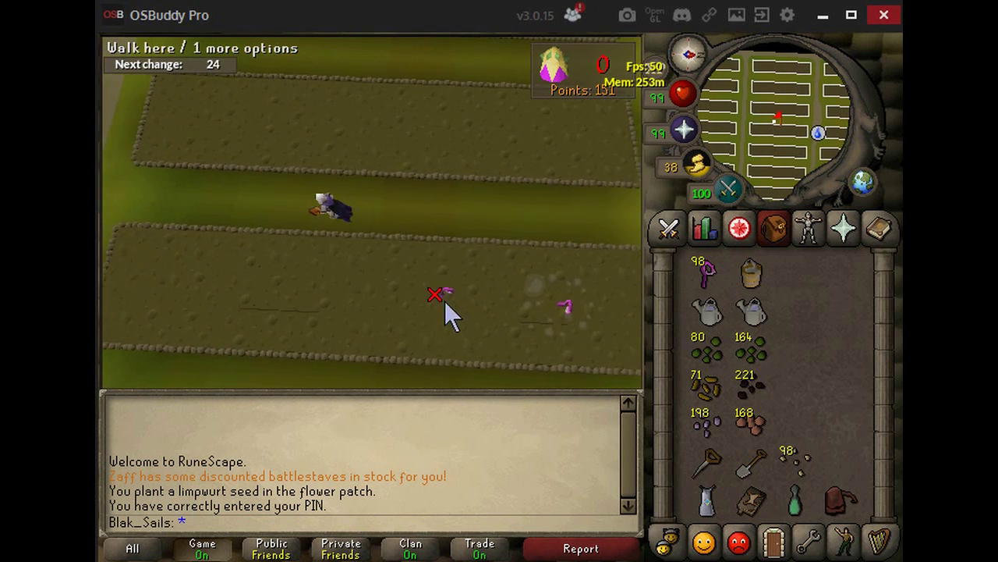
type("woops")
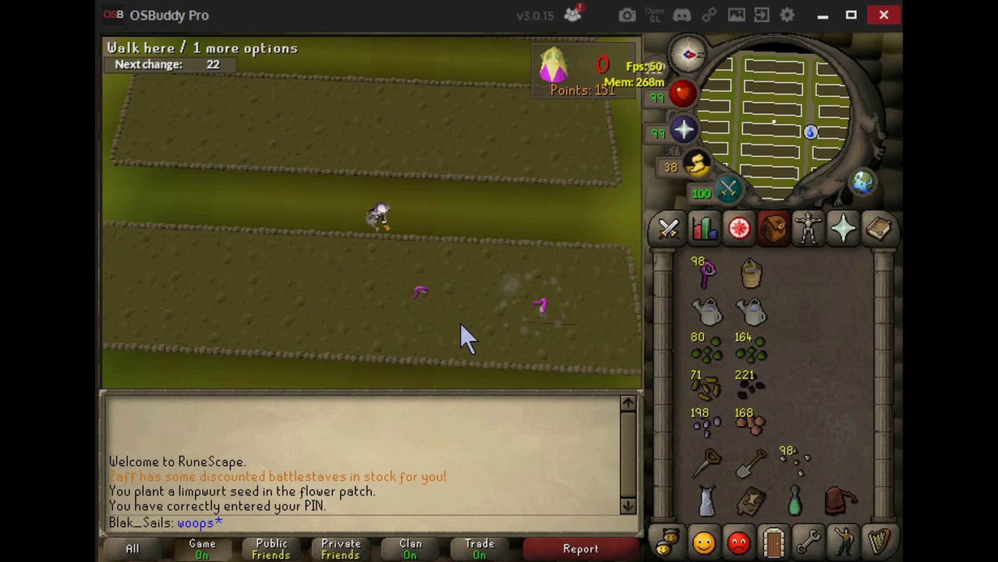
key("Return")
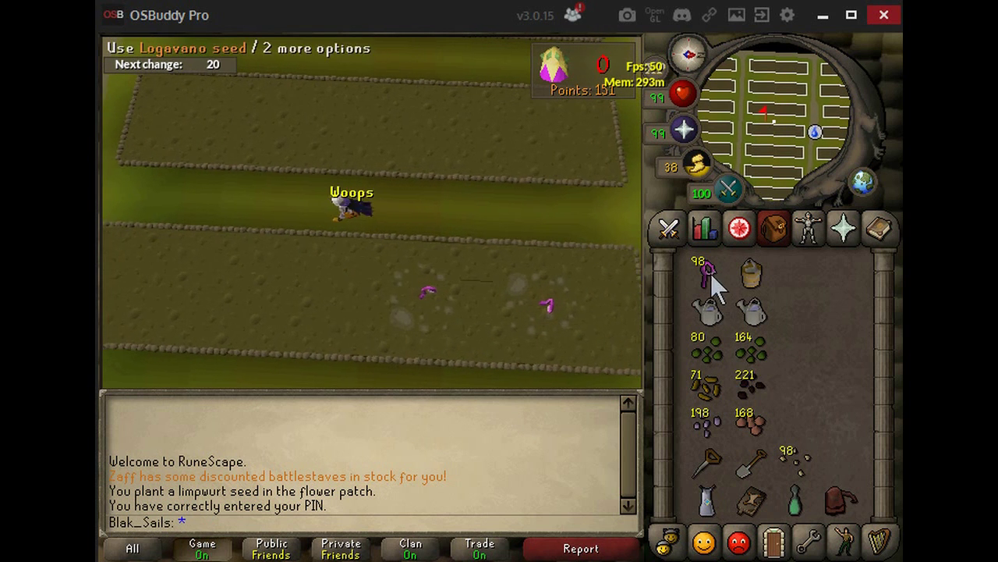
- Plant a third Logavano seed in the plot beside the first two and water it with the watering can
left_click(708, 273)
left_click(356, 285)
left_click(709, 311)
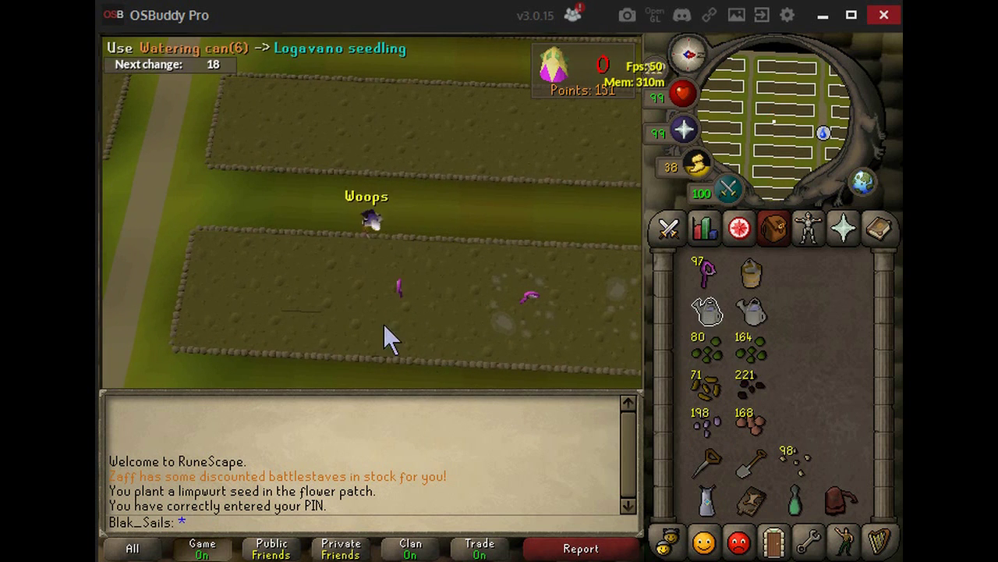
left_click(380, 316)
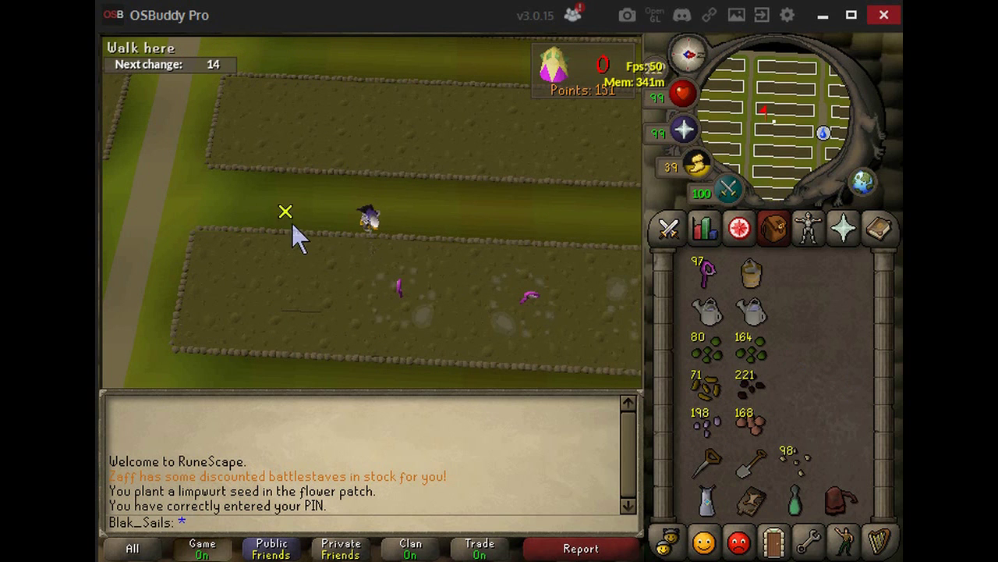
- Plant and water a fourth Logavano seed near the far end of the plot
left_click(713, 283)
left_click(333, 290)
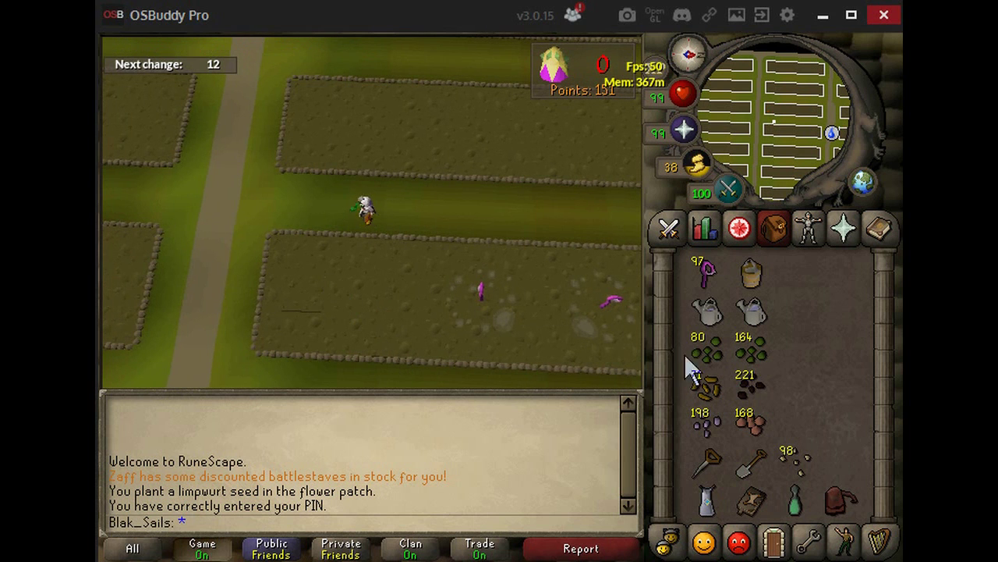
left_click(322, 287)
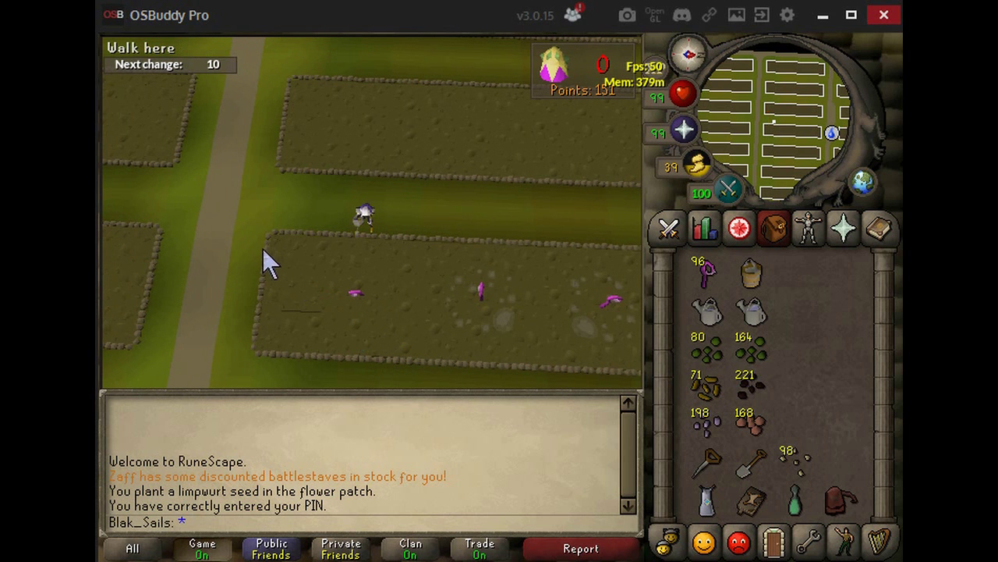
- Cross the dirt path to the neighbouring plot, plant a Logavano seed there and water the seedling
left_click(151, 212)
left_click(795, 460)
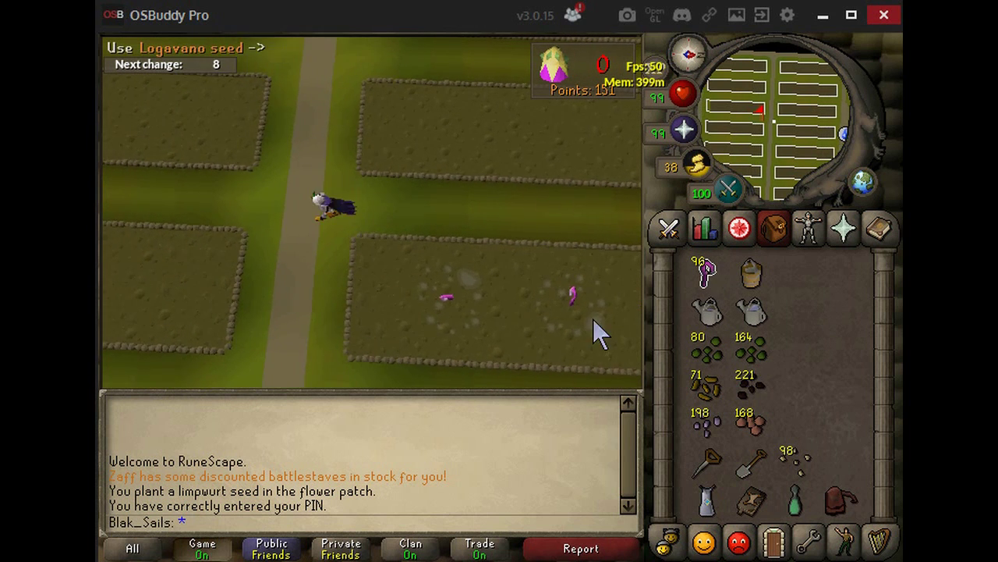
left_click(211, 286)
left_click(707, 311)
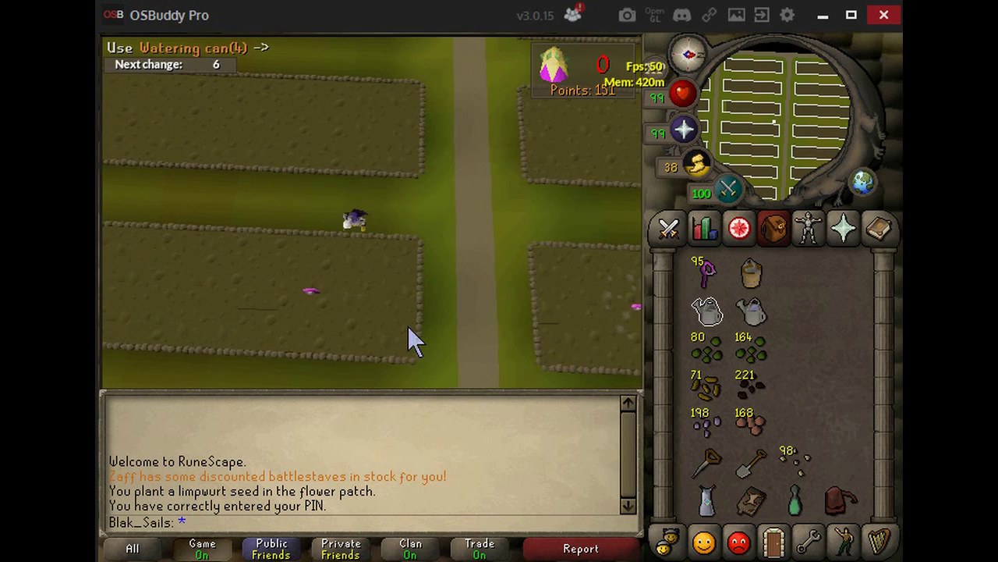
left_click(322, 301)
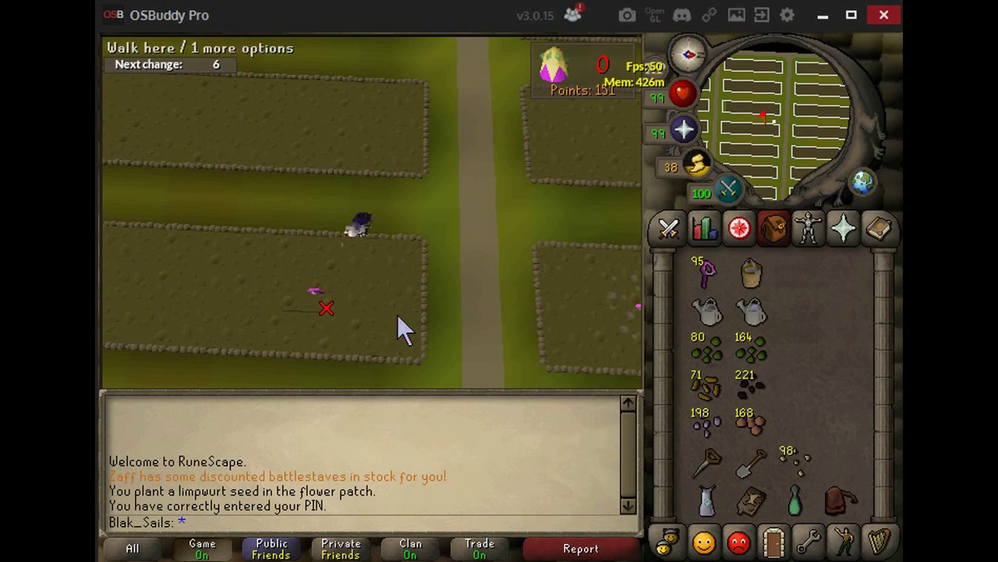
- Plant a Logavano seed in the plot on the opposite side of the grass strip and water it
left_click(700, 280)
left_click(397, 158)
left_click(711, 270)
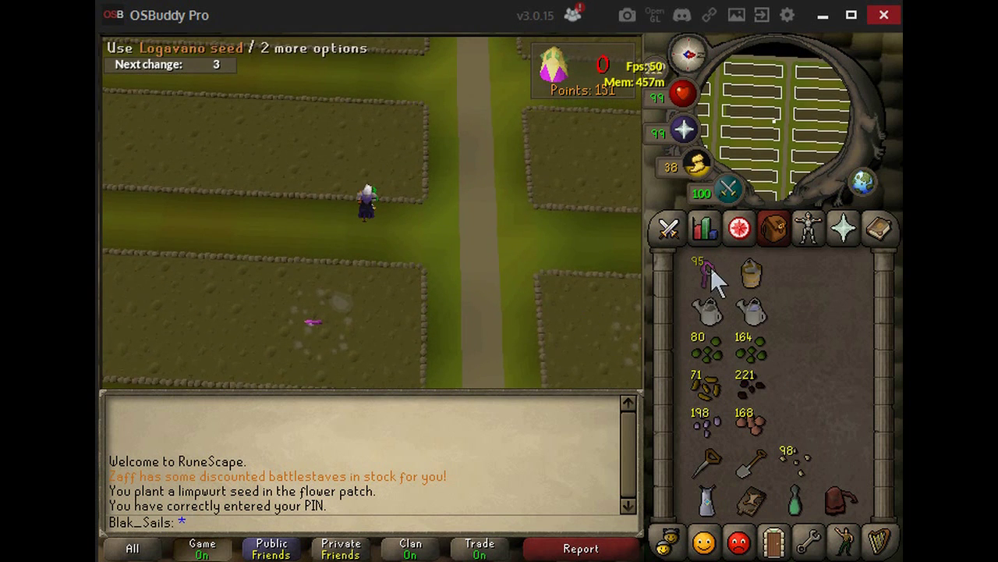
left_click(352, 153)
left_click(330, 150)
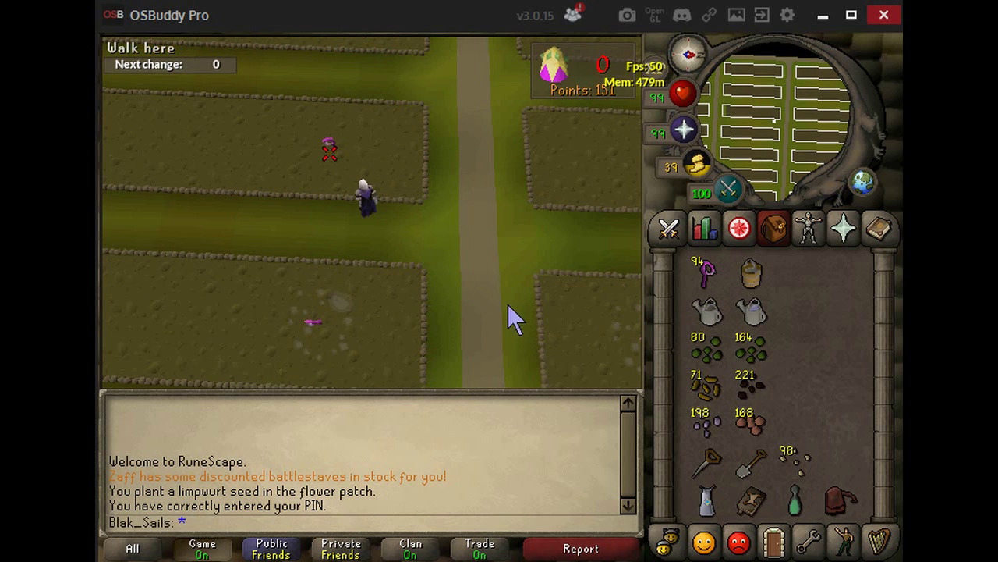
- Cross the dirt path and plant two Logavano seeds along the near end of the opposite plot, watering each seedling
left_click(702, 277)
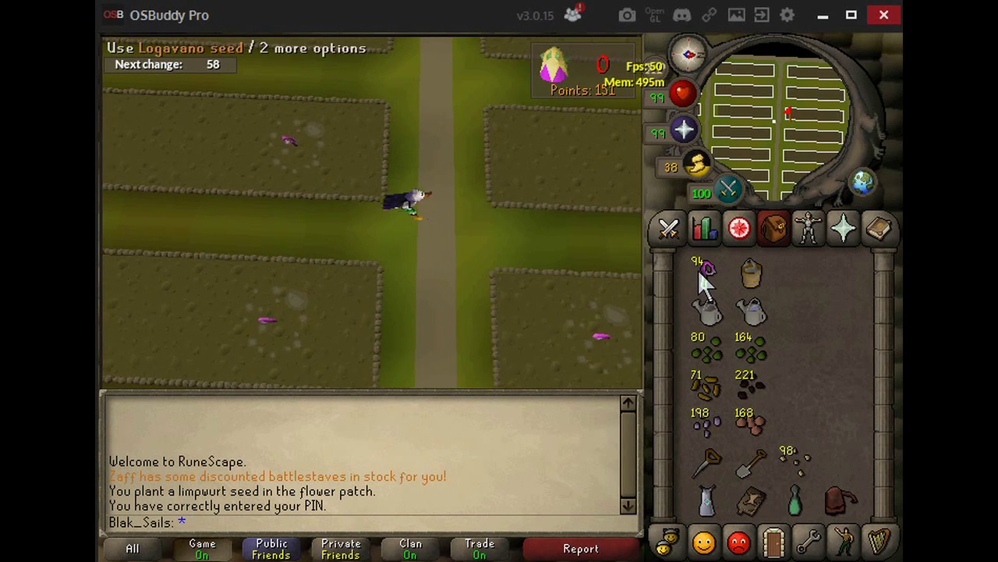
left_click(500, 153)
left_click(702, 314)
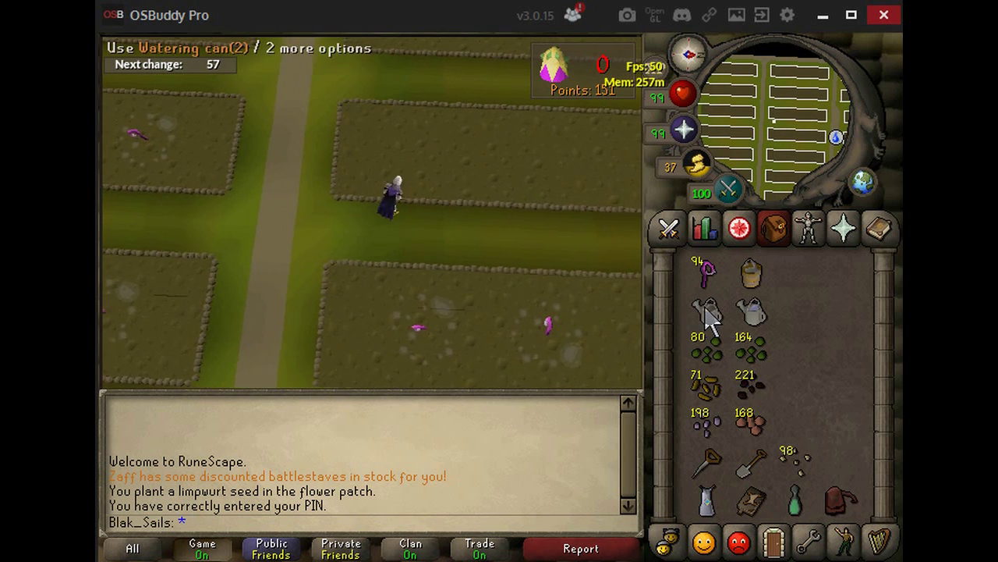
left_click(367, 140)
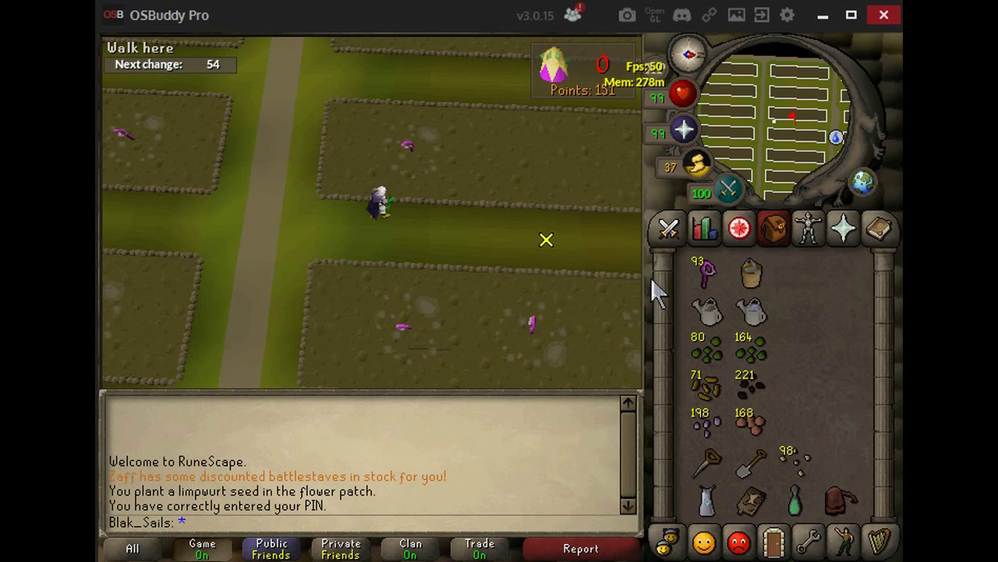
left_click(706, 312)
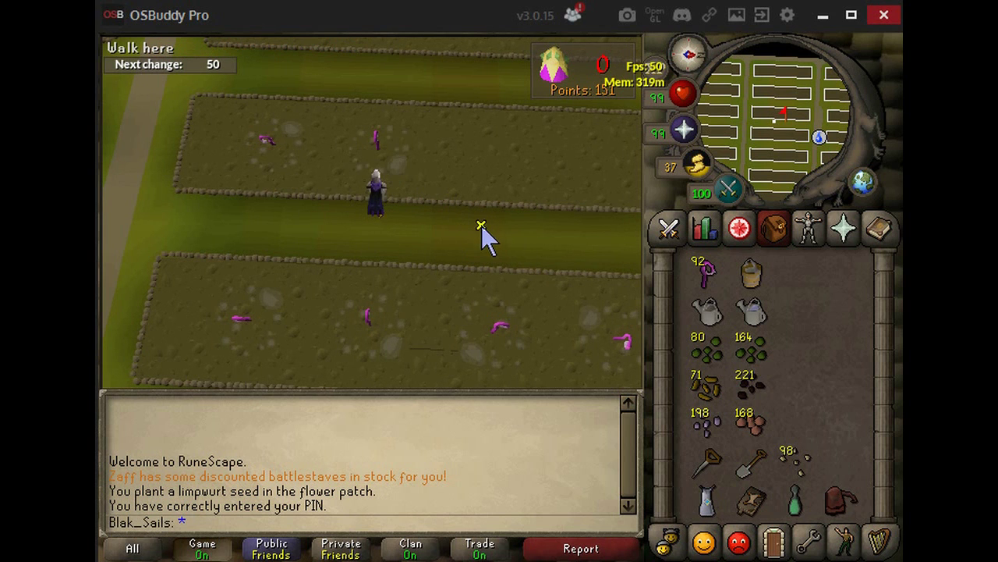
- Plant a third Logavano seed beside the first two in this plot and water it with the second watering can
left_click(706, 269)
left_click(393, 148)
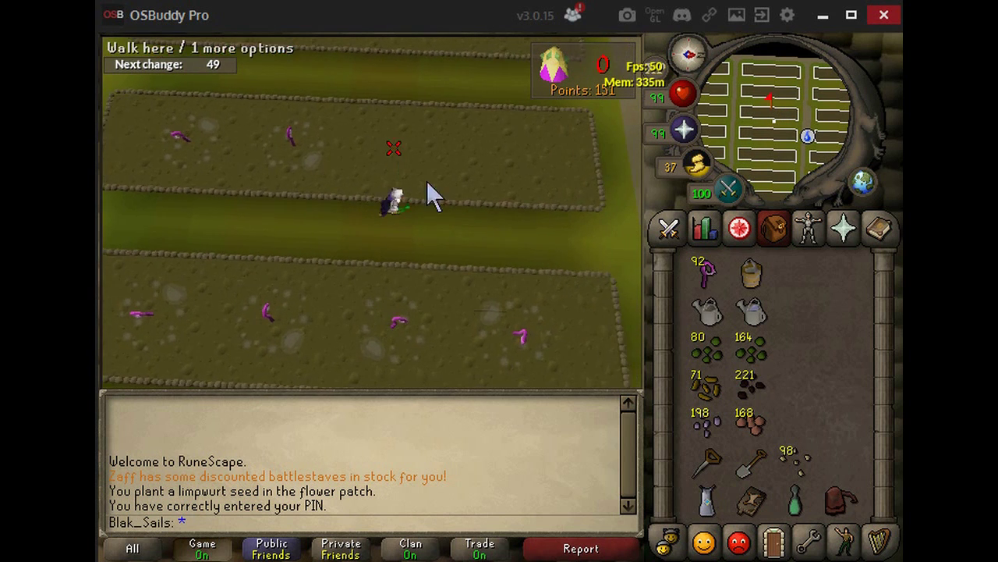
left_click(746, 314)
left_click(391, 152)
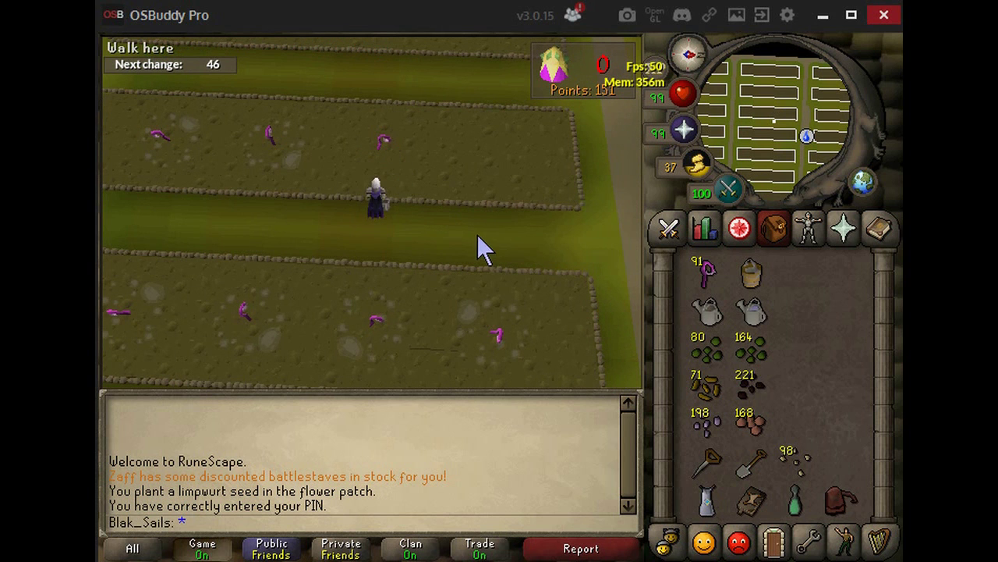
- Plant a fourth Logavano seed at the far end of the plot and water the seedling
left_click(717, 277)
left_click(442, 163)
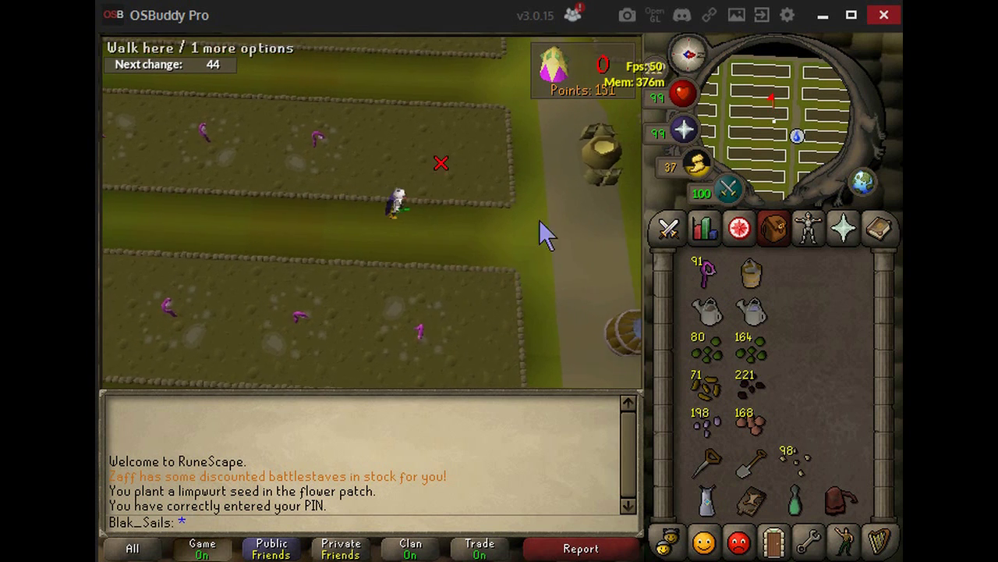
left_click(766, 317)
left_click(385, 156)
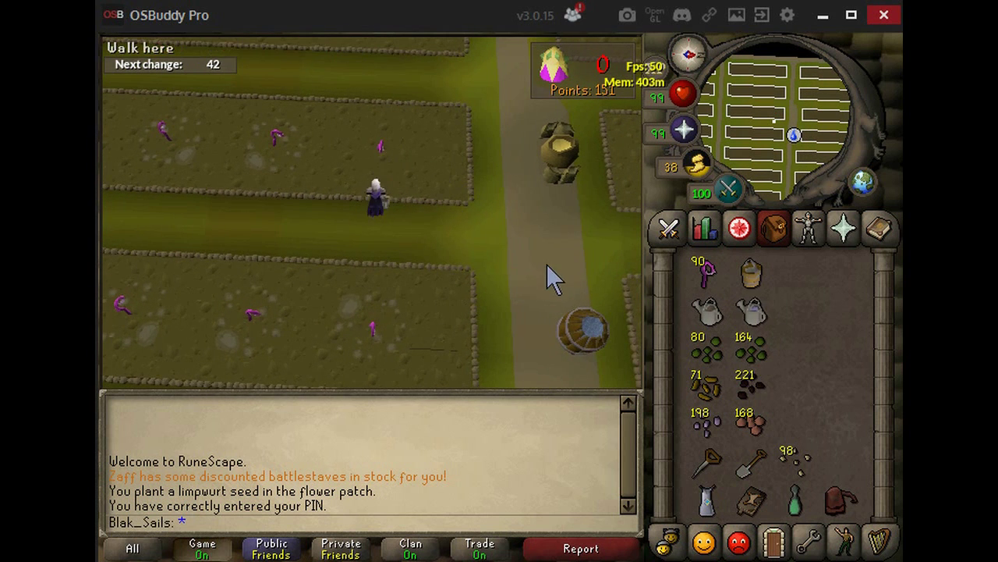
- Refill the empty watering can from the water barrel on the dirt path and walk towards the plot across the path
left_click(708, 312)
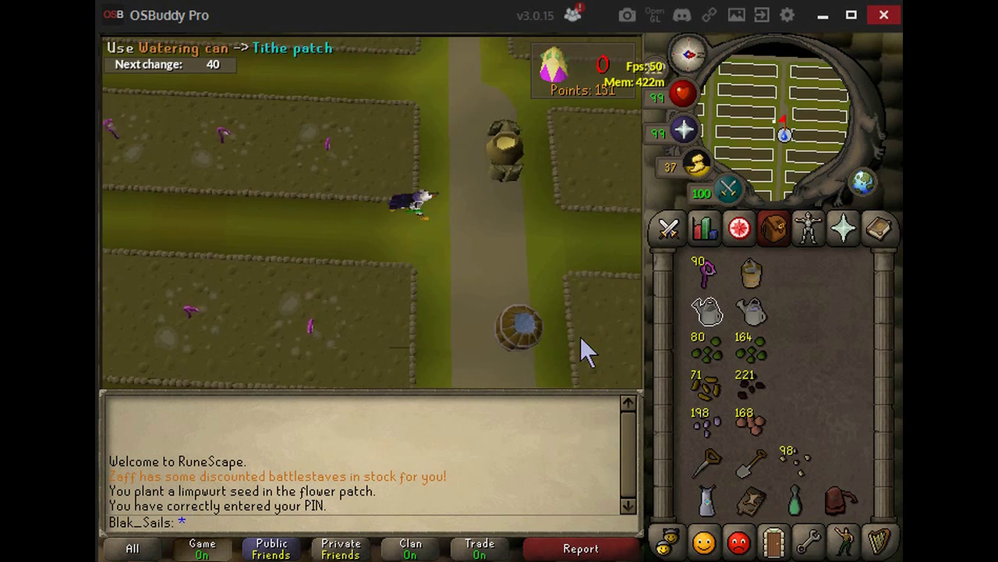
left_click(465, 322)
left_click(488, 167)
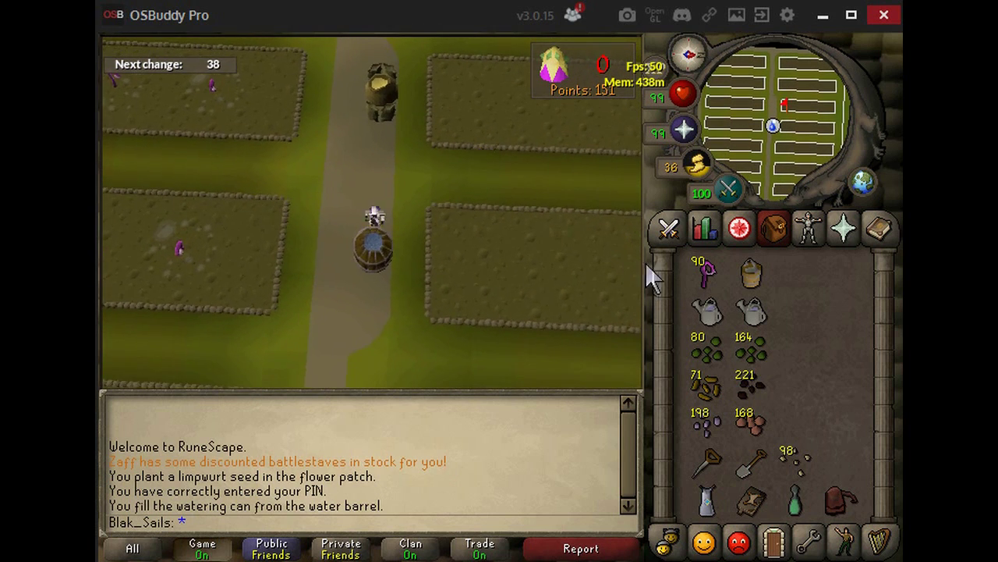
- Plant a Logavano seed at the near end of the empty plot beyond the barrel path and water it
left_click(706, 271)
left_click(413, 160)
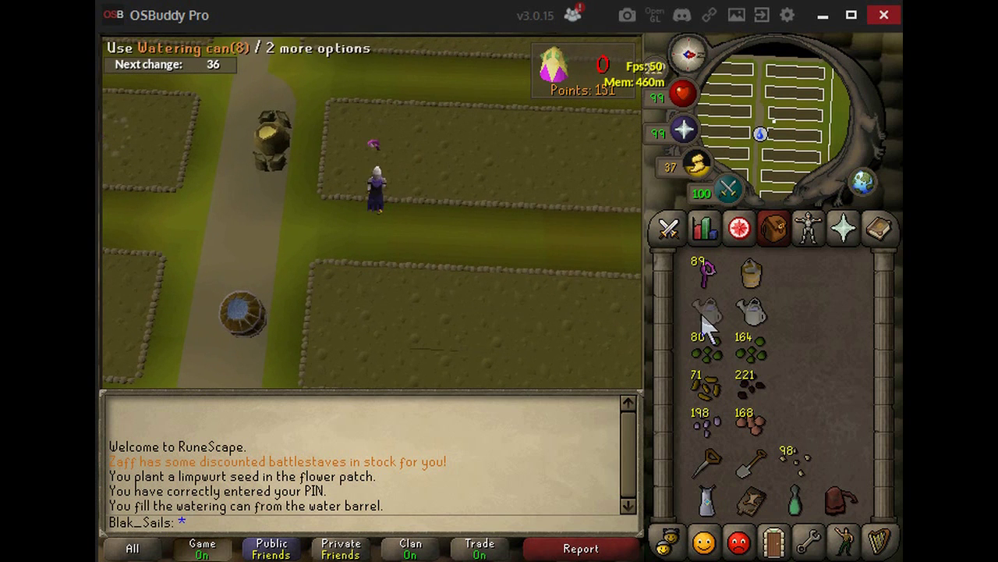
left_click(394, 165)
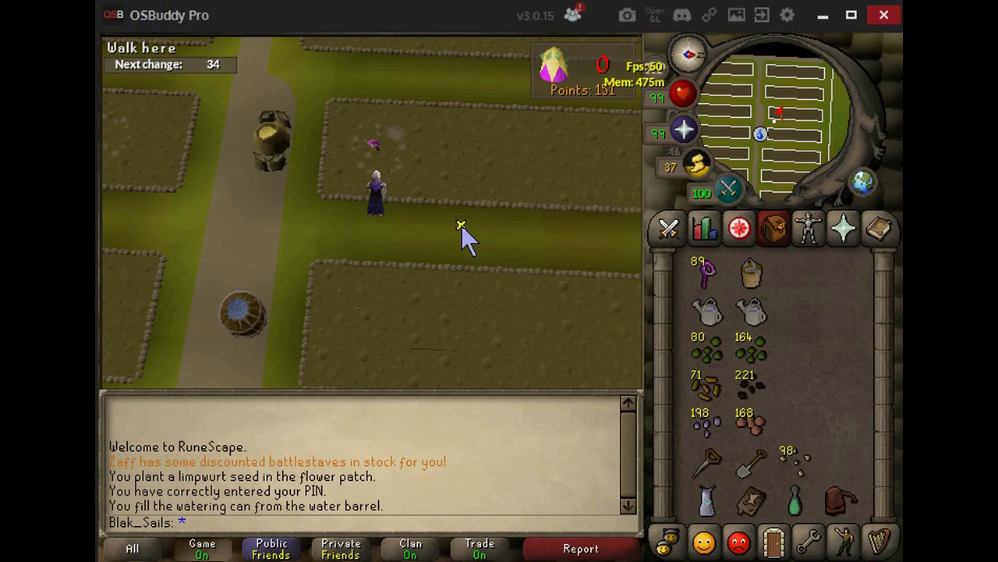